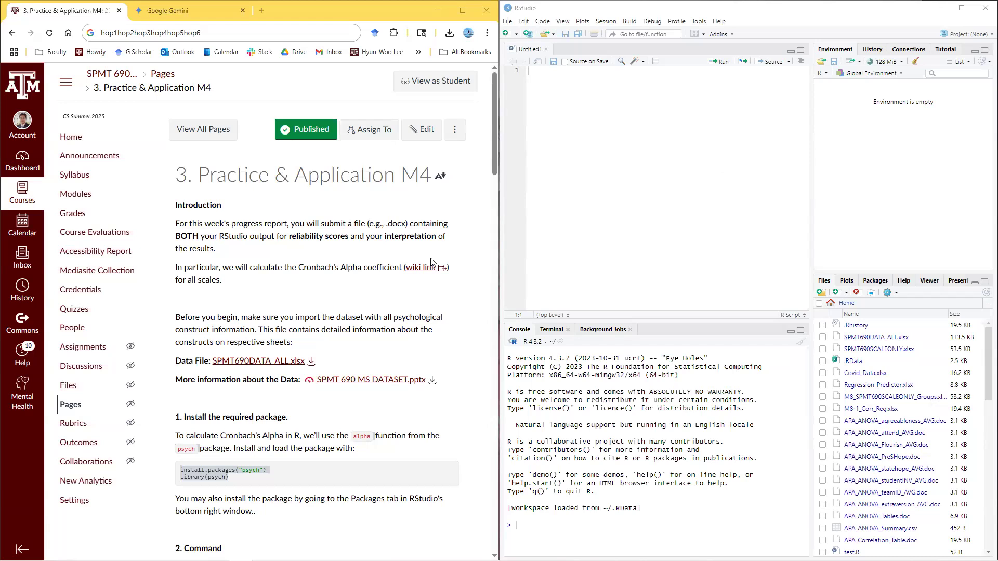
Read the M4 page's introduction on the progress report requirements, Cronbach's Alpha and the dataset to import
{"action": "scroll", "coordinate": [431, 263], "scroll_direction": "down", "scroll_amount": 2}
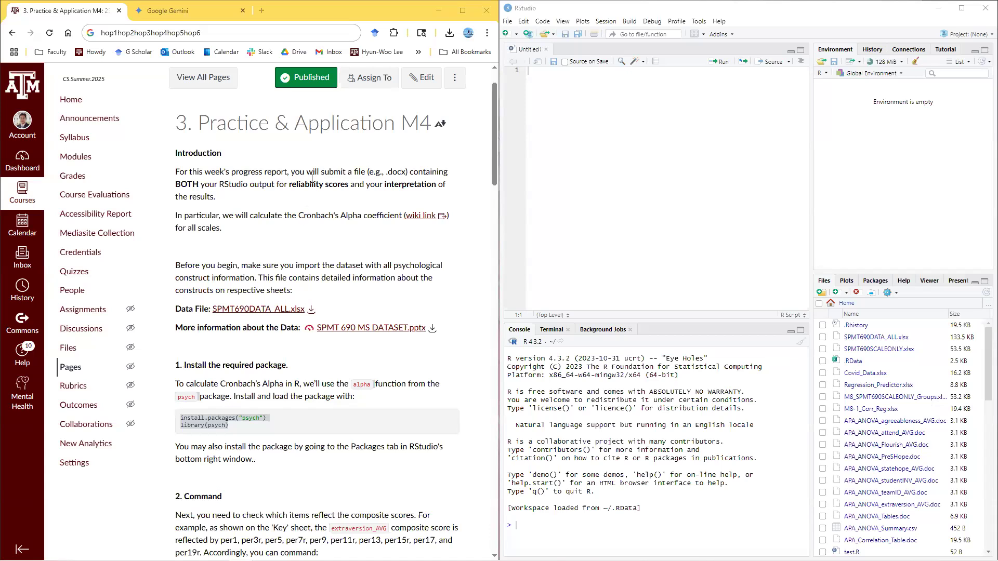
{"action": "left_click_drag", "start_coordinate": [291, 188], "coordinate": [439, 194]}
{"action": "left_click", "coordinate": [345, 193]}
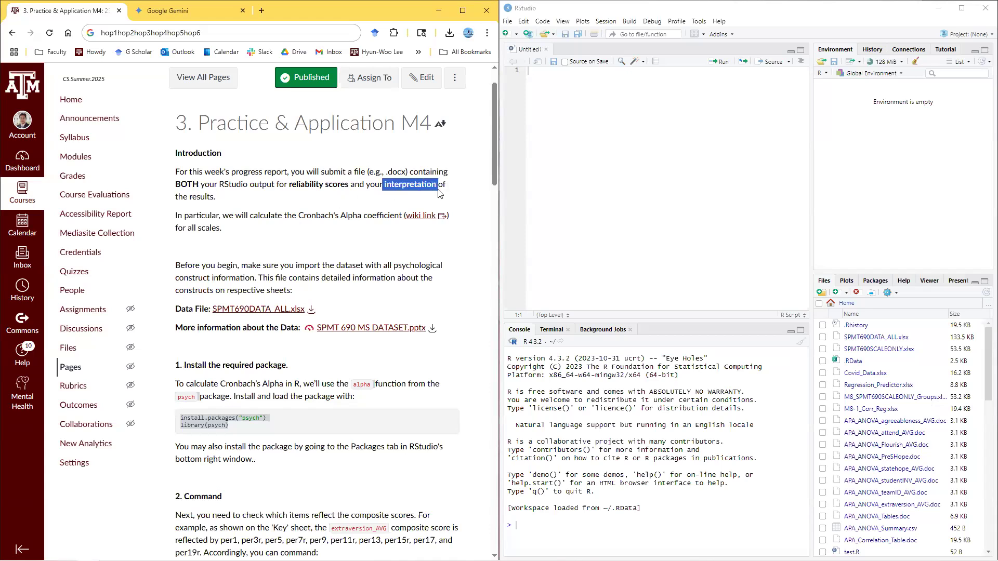
{"action": "left_click", "coordinate": [409, 198]}
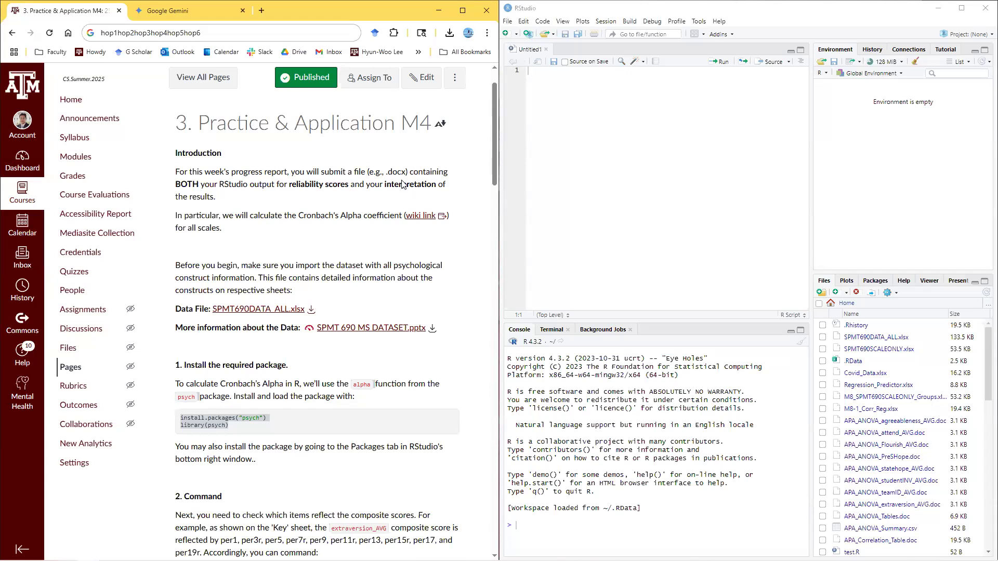
{"action": "scroll", "coordinate": [403, 184], "scroll_direction": "down", "scroll_amount": 1}
{"action": "left_click_drag", "start_coordinate": [291, 163], "coordinate": [363, 165]}
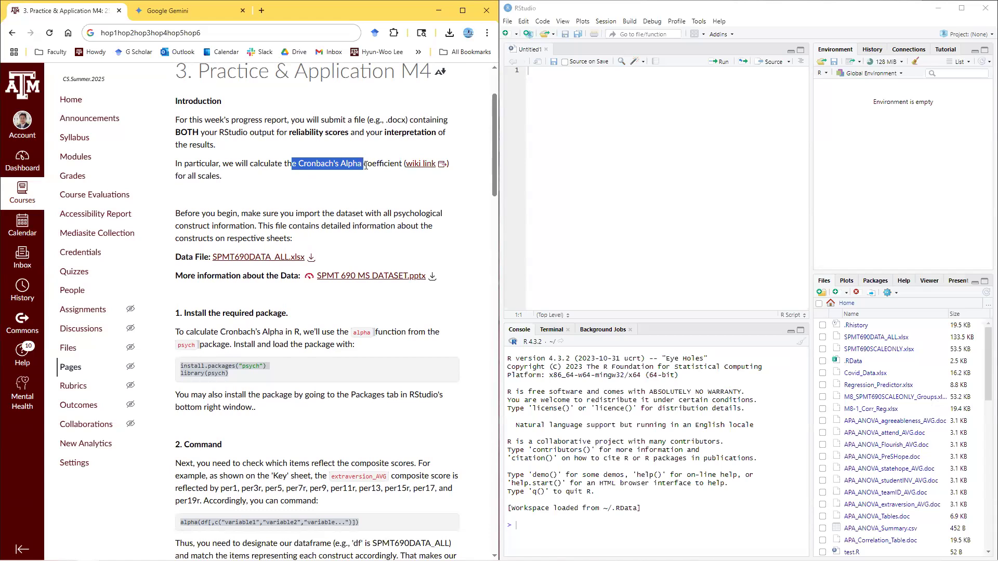
{"action": "left_click", "coordinate": [369, 189]}
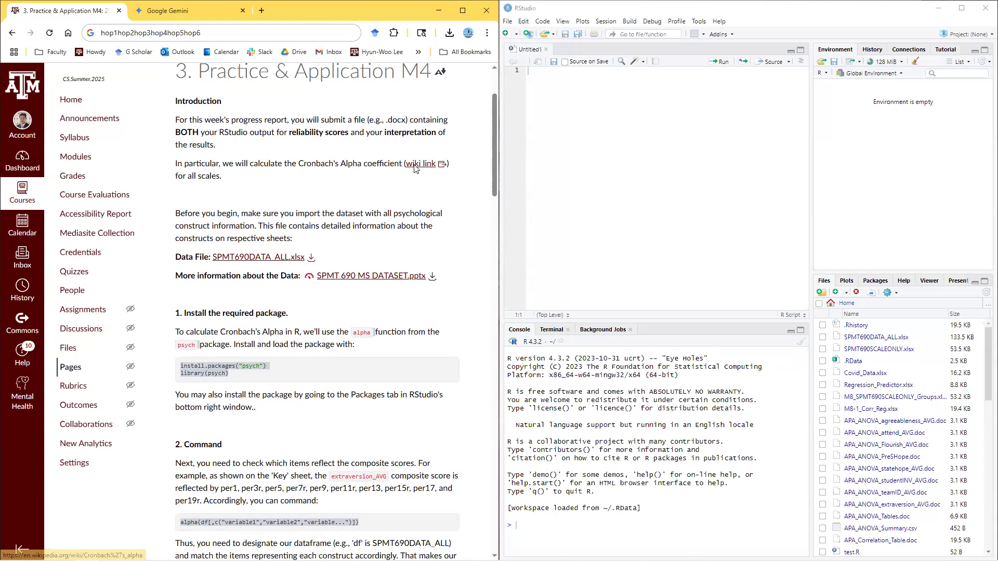
{"action": "scroll", "coordinate": [347, 162], "scroll_direction": "down", "scroll_amount": 1}
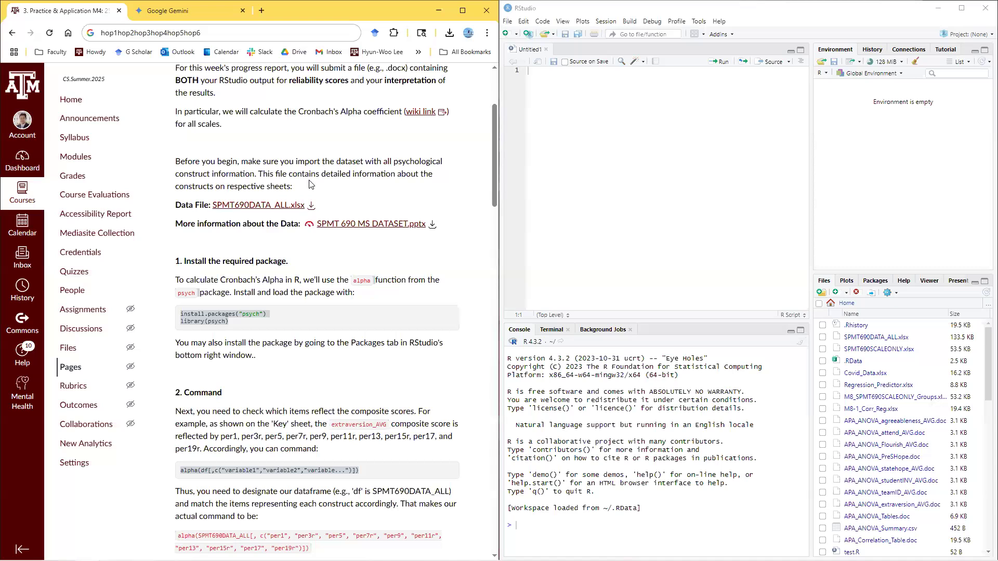
Download the SPMT690DATA_ALL.xlsx data file from the course page and locate it in RStudio's home folder
{"action": "left_click", "coordinate": [313, 208]}
{"action": "left_click", "coordinate": [871, 338]}
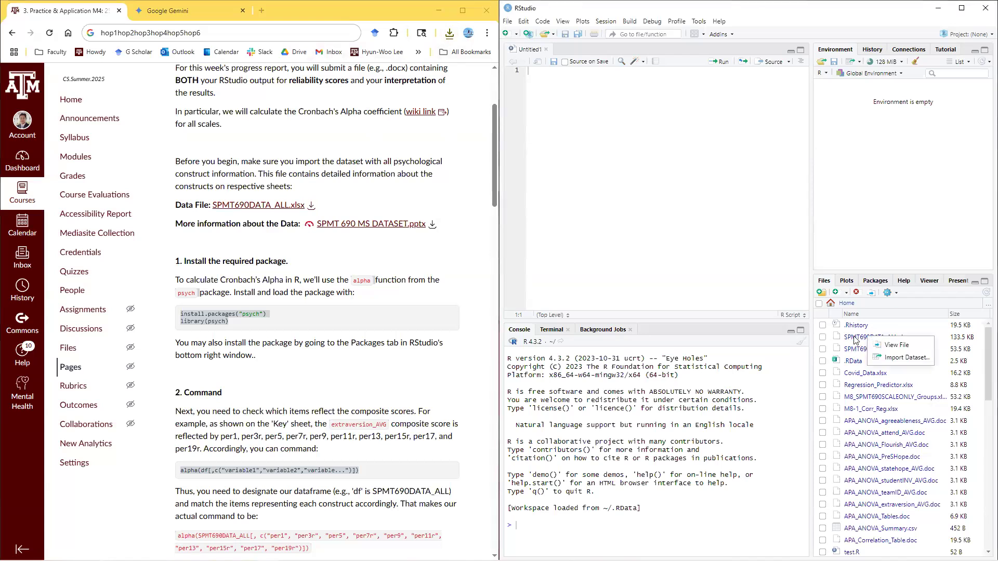
{"action": "left_click", "coordinate": [853, 338]}
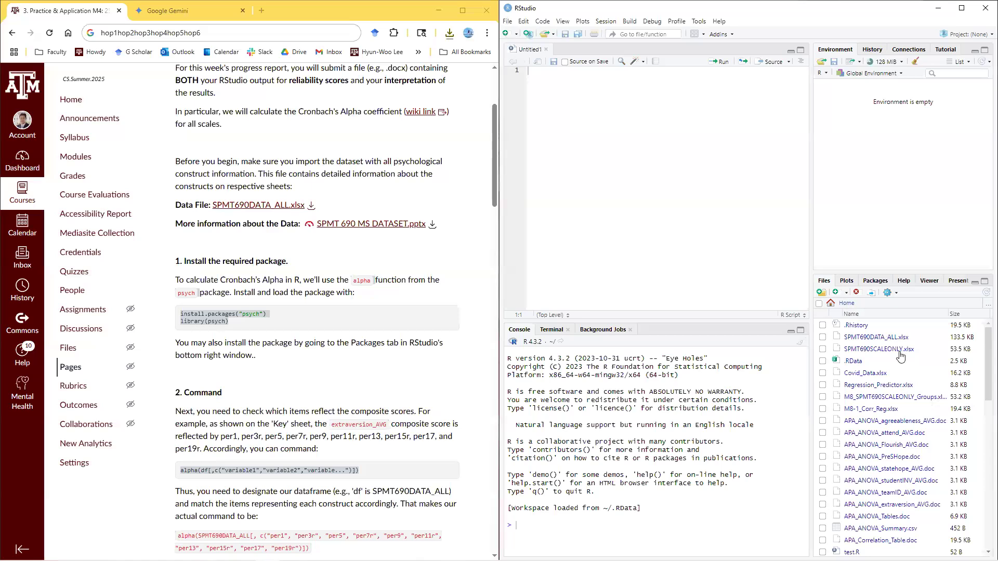
{"action": "left_click", "coordinate": [848, 305]}
View SPMT690DATA_ALL.xlsx from RStudio's file list in Excel and enable editing of the workbook
{"action": "left_click", "coordinate": [879, 338]}
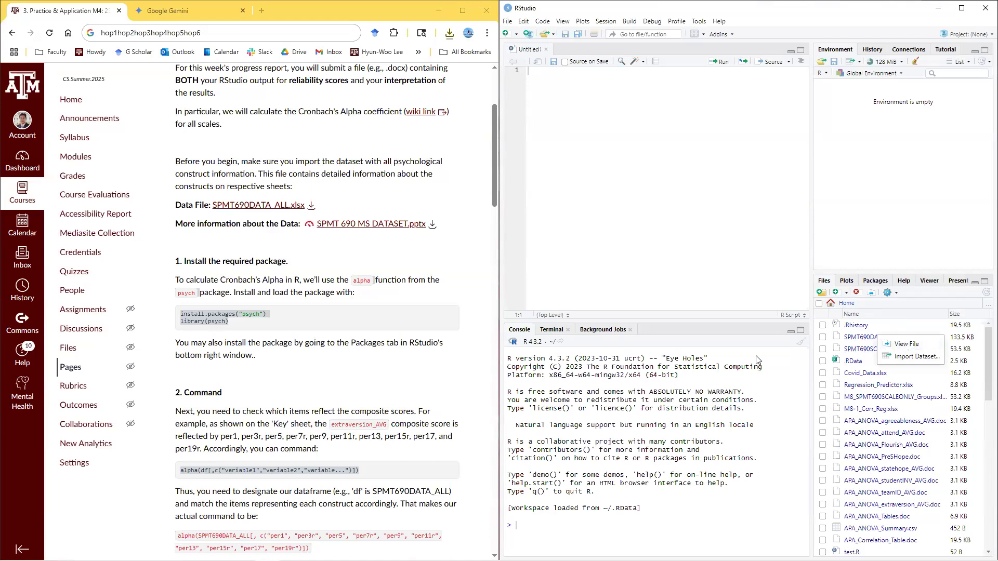
{"action": "left_click", "coordinate": [908, 344]}
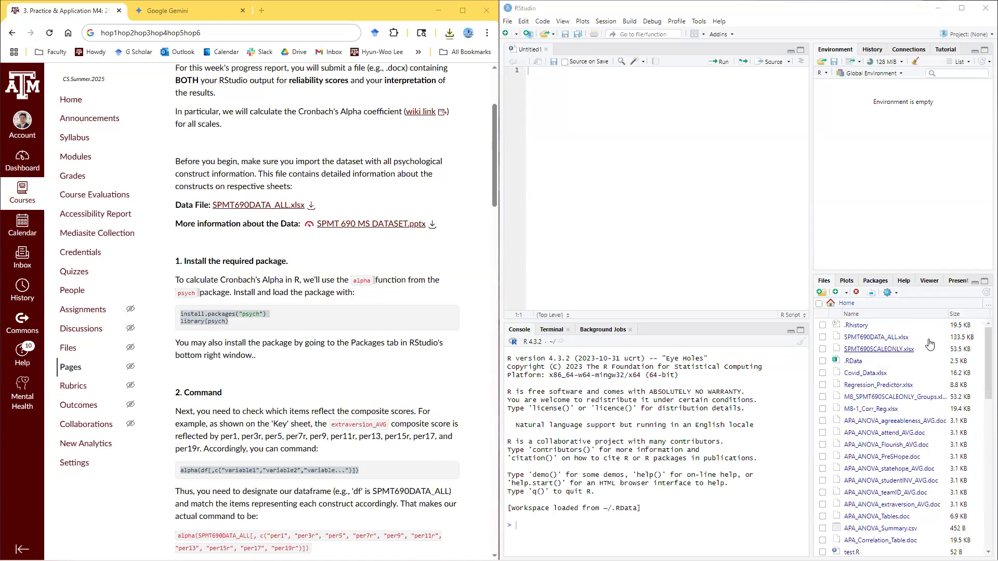
{"action": "left_click_drag", "start_coordinate": [320, 176], "coordinate": [286, 187]}
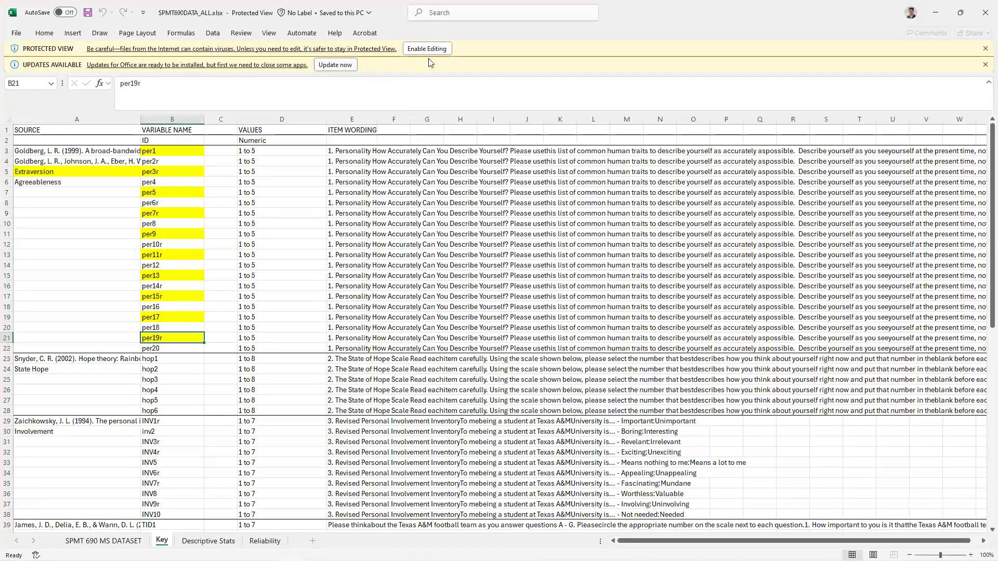
{"action": "left_click", "coordinate": [438, 48]}
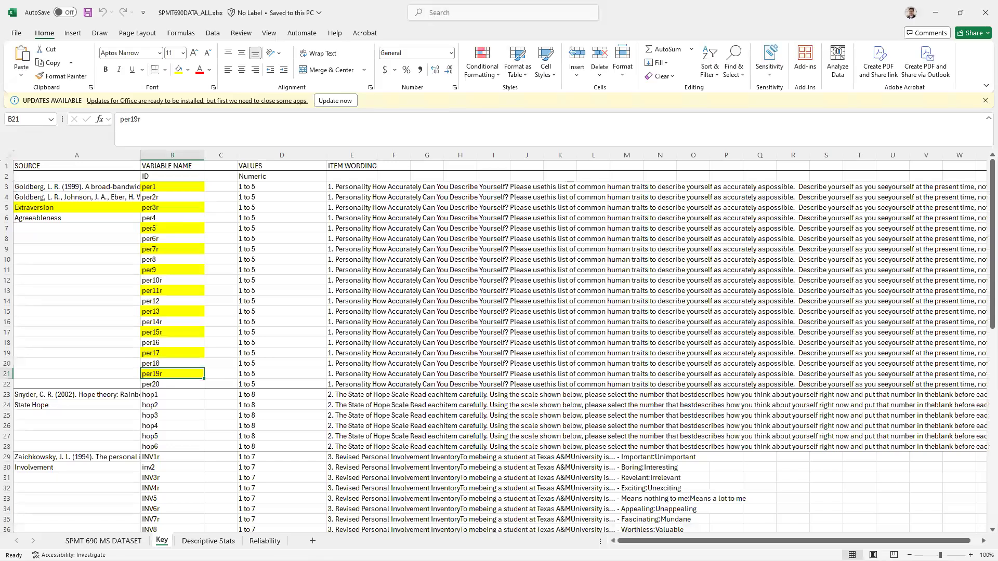
Examine the responses and item variable headers from per1 onward on the SPMT 690 MS DATASET sheet
{"action": "left_click", "coordinate": [99, 541]}
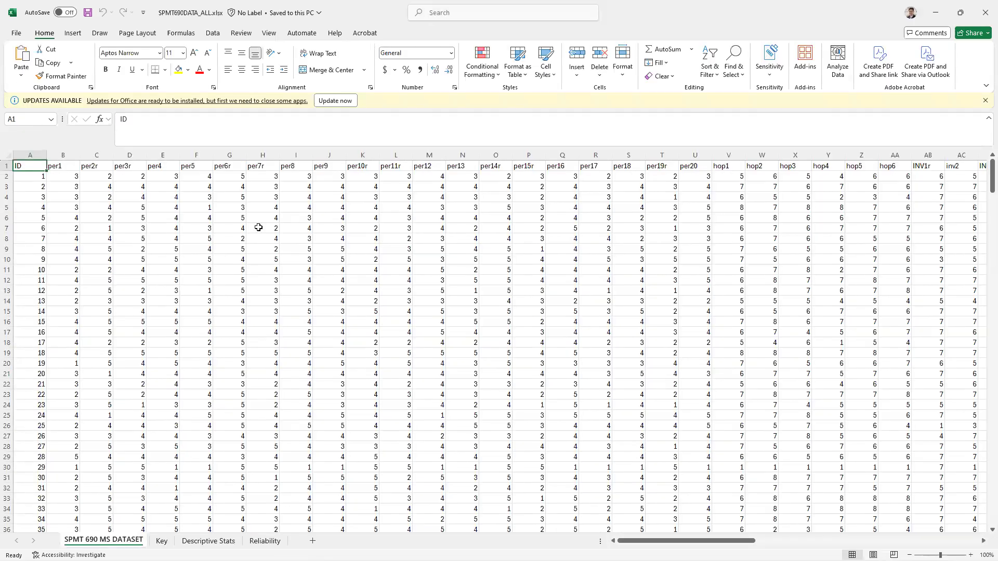
{"action": "left_click_drag", "start_coordinate": [68, 177], "coordinate": [871, 269]}
{"action": "left_click_drag", "start_coordinate": [150, 220], "coordinate": [207, 195]}
{"action": "left_click_drag", "start_coordinate": [63, 166], "coordinate": [796, 166]}
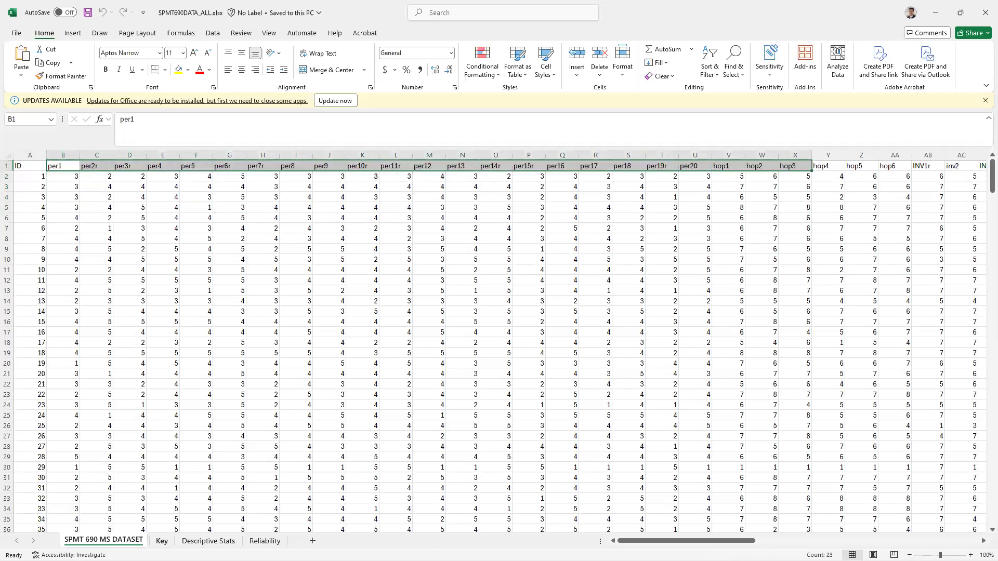
Examine which Key sheet variables belong to Extraversion and Agreeableness, and the hop1 to hop6 items of State Hope
{"action": "left_click", "coordinate": [162, 542]}
{"action": "left_click", "coordinate": [177, 190]}
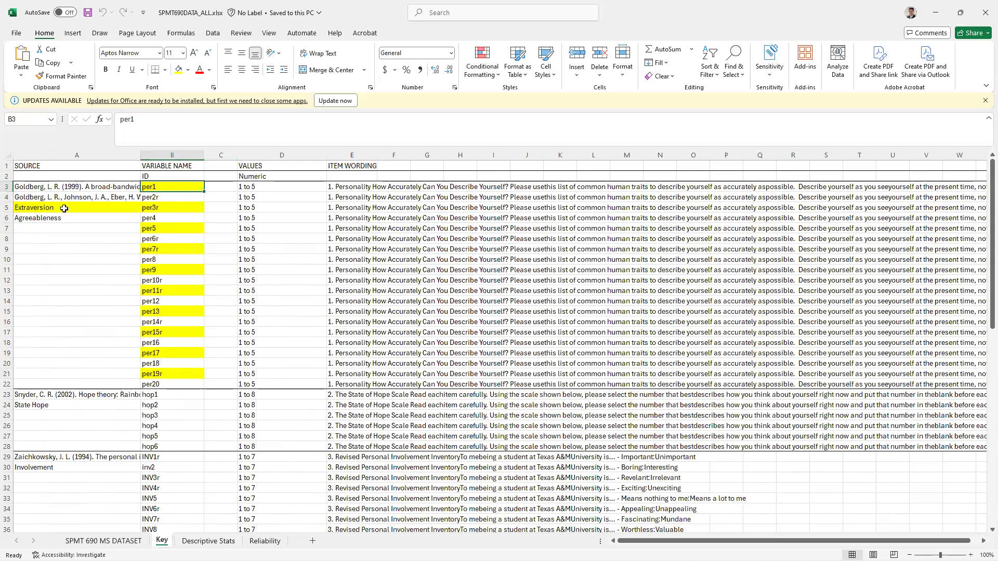
{"action": "left_click", "coordinate": [165, 199]}
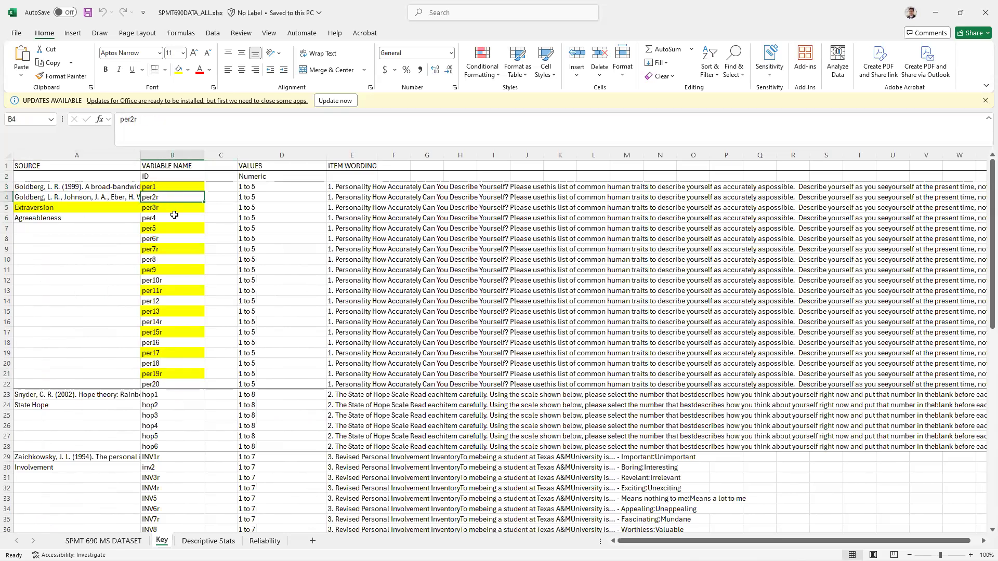
{"action": "left_click", "coordinate": [85, 221]}
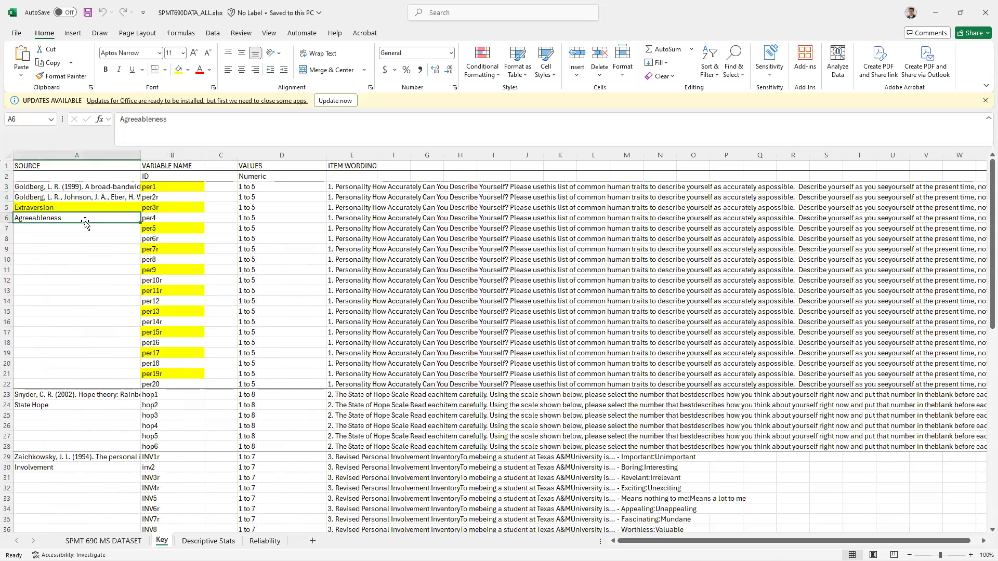
{"action": "scroll", "coordinate": [107, 352], "scroll_direction": "down", "scroll_amount": 1}
{"action": "left_click_drag", "start_coordinate": [156, 363], "coordinate": [161, 415]}
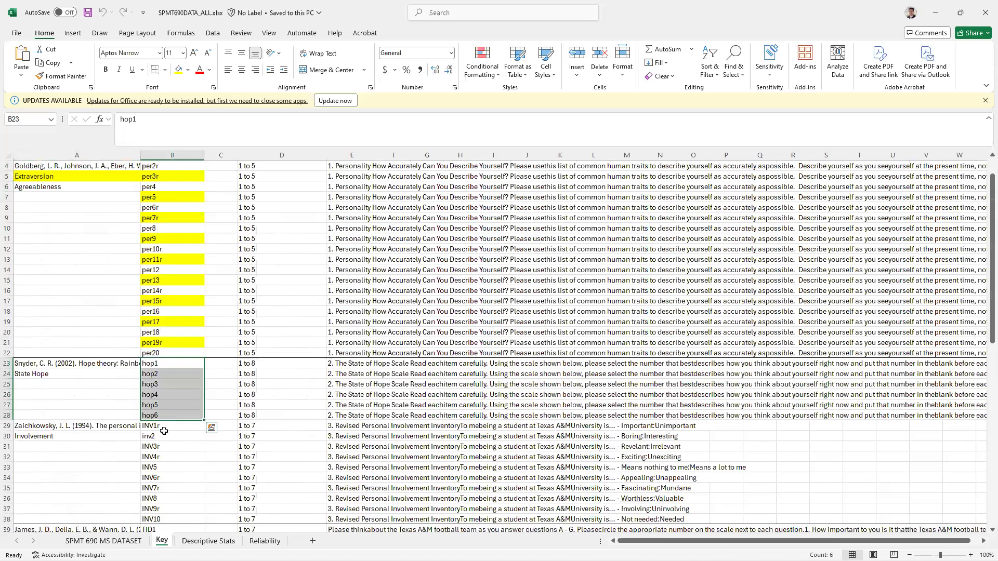
{"action": "left_click_drag", "start_coordinate": [361, 364], "coordinate": [70, 382]}
{"action": "left_click", "coordinate": [81, 381]}
{"action": "key", "text": "Left"}
{"action": "key", "text": "Left"}
{"action": "key", "text": "Left"}
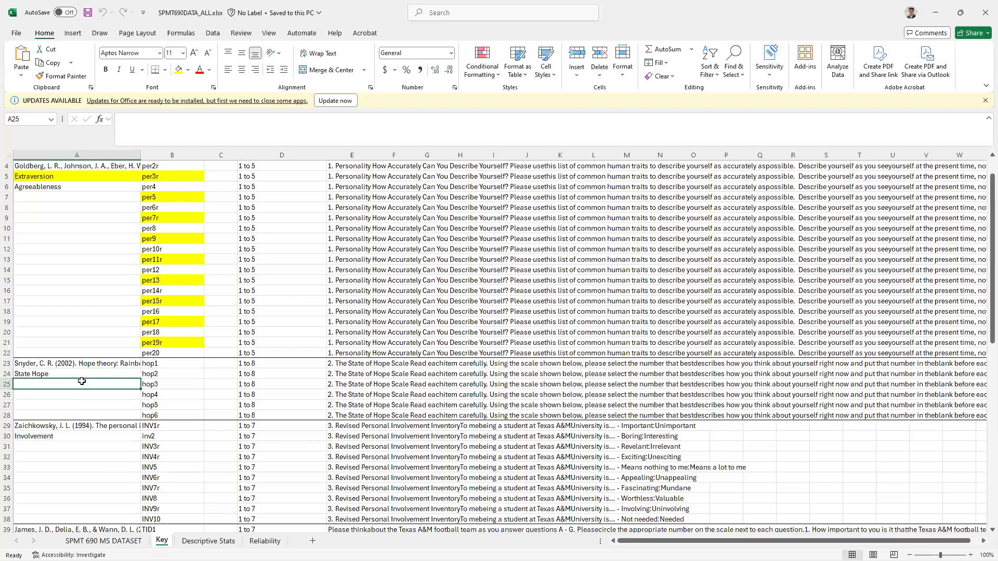
Examine the Key sheet's items from Involvement through Flourishing and the composite scores, and return to the course page and RStudio
{"action": "scroll", "coordinate": [91, 390], "scroll_direction": "down", "scroll_amount": 1}
{"action": "left_click_drag", "start_coordinate": [161, 394], "coordinate": [161, 416]}
{"action": "left_click_drag", "start_coordinate": [161, 481], "coordinate": [151, 487]}
{"action": "scroll", "coordinate": [114, 440], "scroll_direction": "down", "scroll_amount": 1}
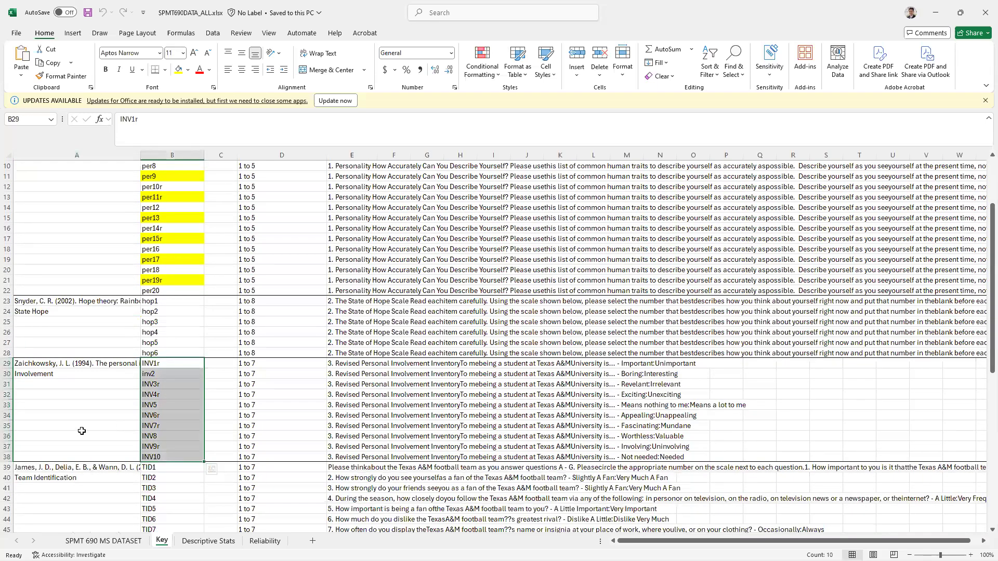
{"action": "scroll", "coordinate": [78, 312], "scroll_direction": "down", "scroll_amount": 3}
{"action": "left_click_drag", "start_coordinate": [166, 374], "coordinate": [165, 431]}
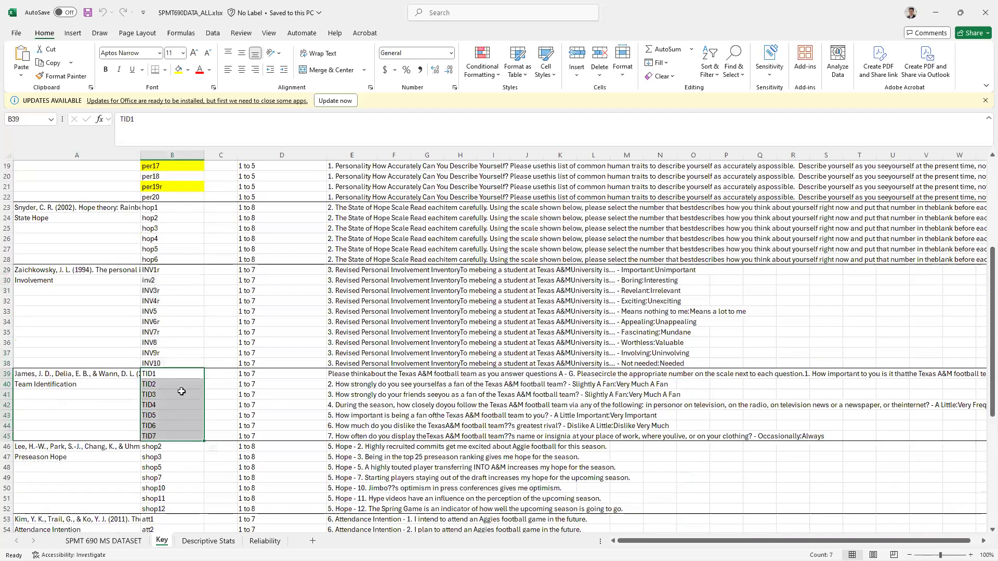
{"action": "scroll", "coordinate": [203, 386], "scroll_direction": "down", "scroll_amount": 6}
{"action": "left_click_drag", "start_coordinate": [453, 363], "coordinate": [355, 440]}
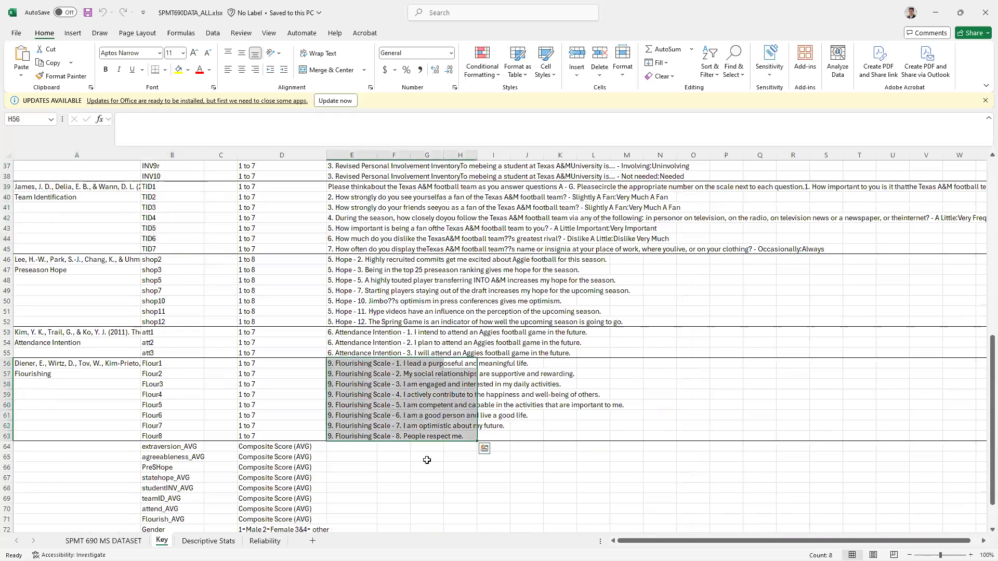
{"action": "left_click", "coordinate": [384, 485]}
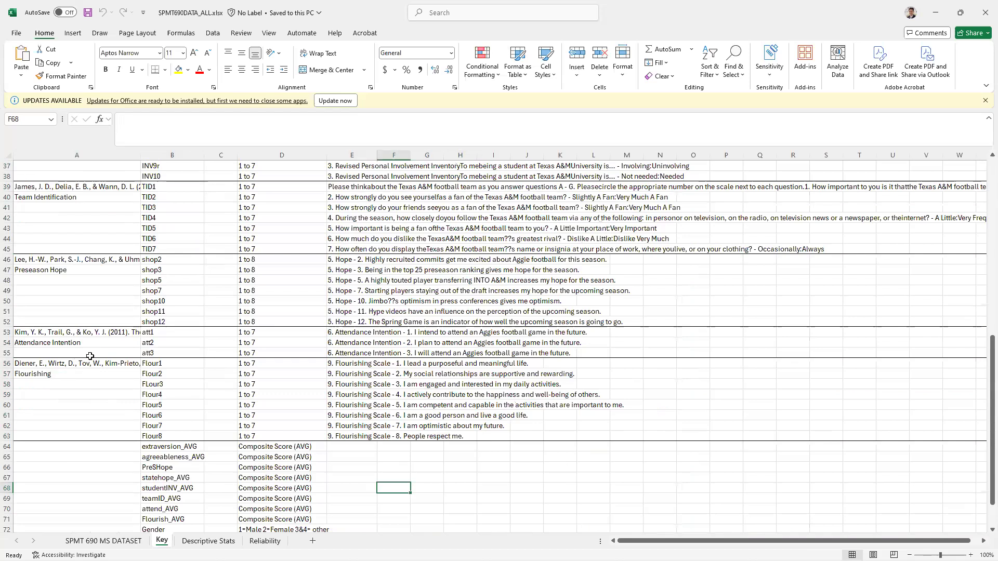
{"action": "scroll", "coordinate": [223, 398], "scroll_direction": "down", "scroll_amount": 1}
{"action": "scroll", "coordinate": [223, 397], "scroll_direction": "up", "scroll_amount": 12}
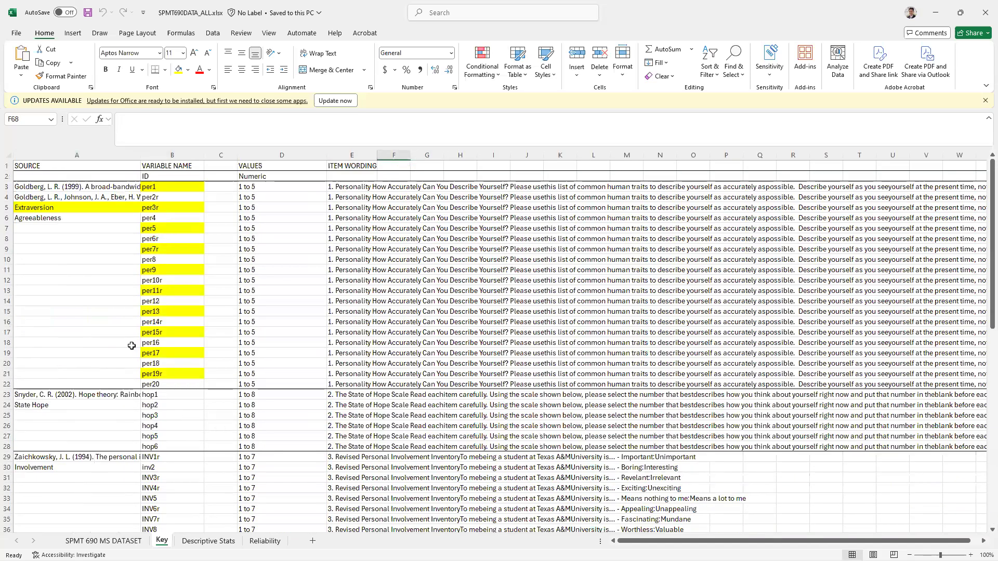
{"action": "left_click", "coordinate": [936, 12]}
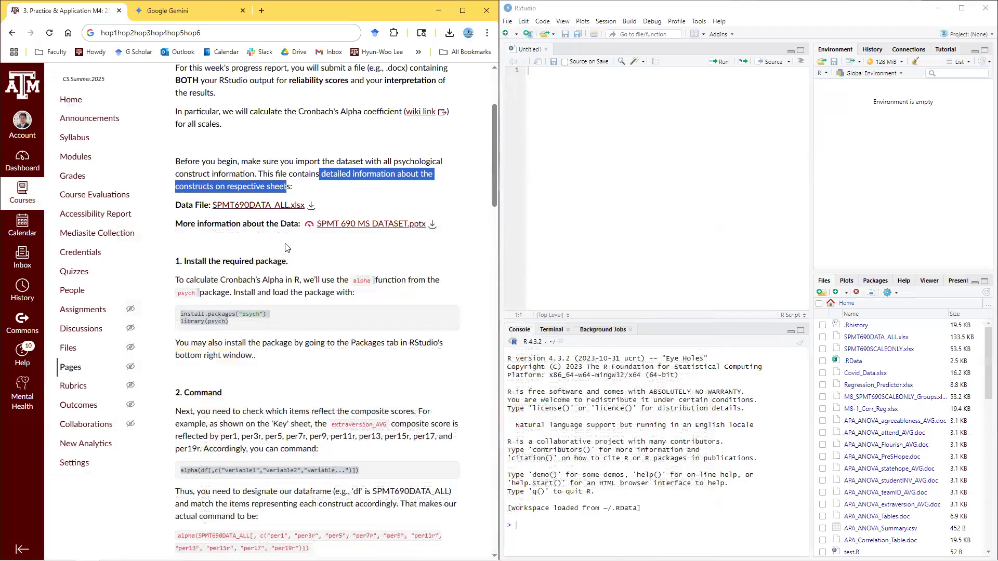
{"action": "left_click", "coordinate": [286, 248]}
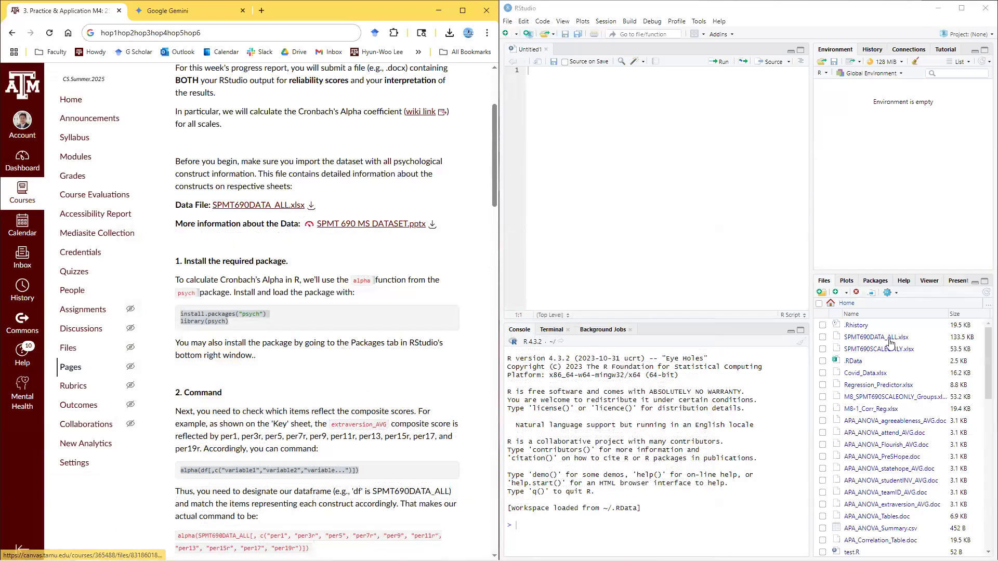
{"action": "left_click", "coordinate": [873, 339]}
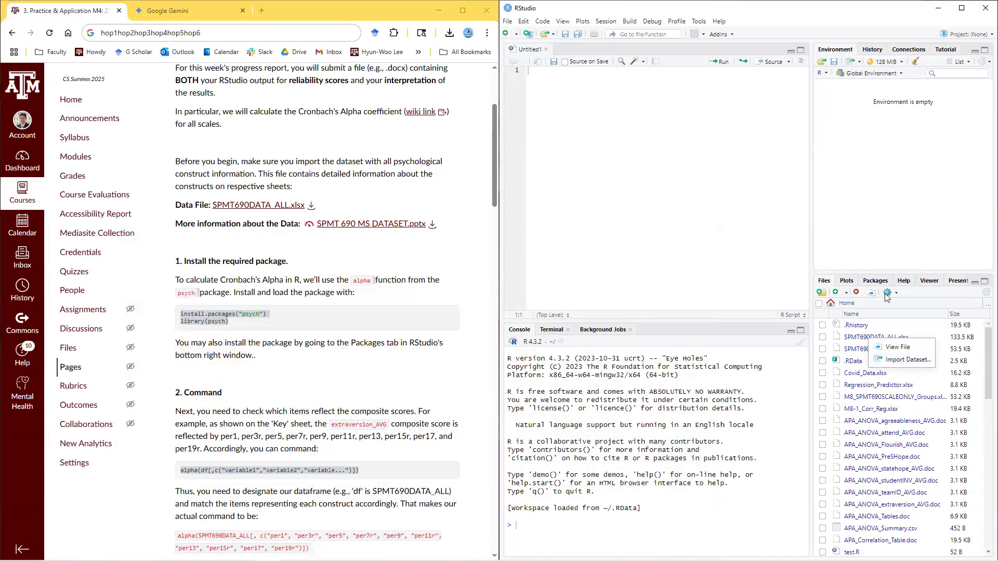
{"action": "left_click", "coordinate": [817, 64]}
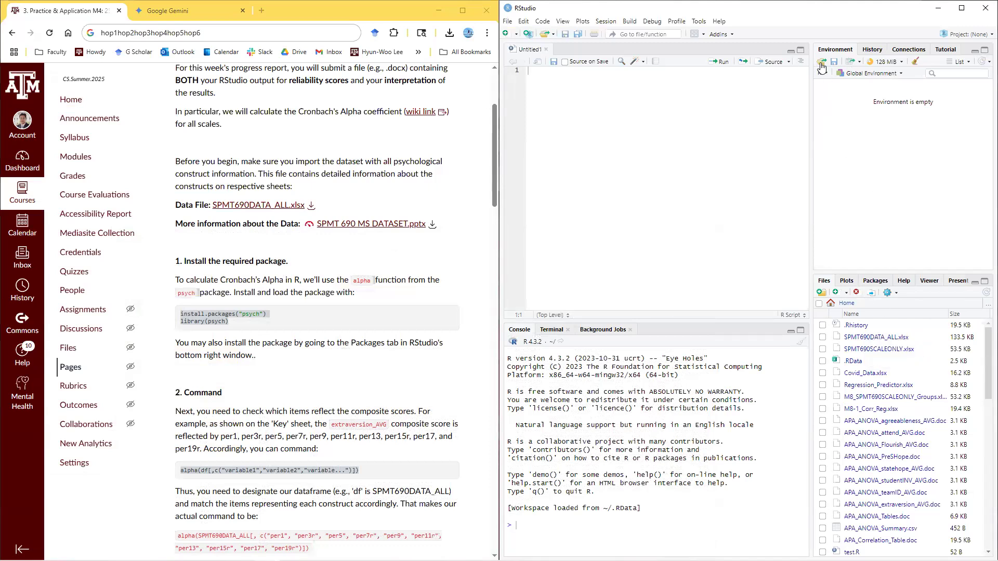
{"action": "left_click", "coordinate": [822, 62]}
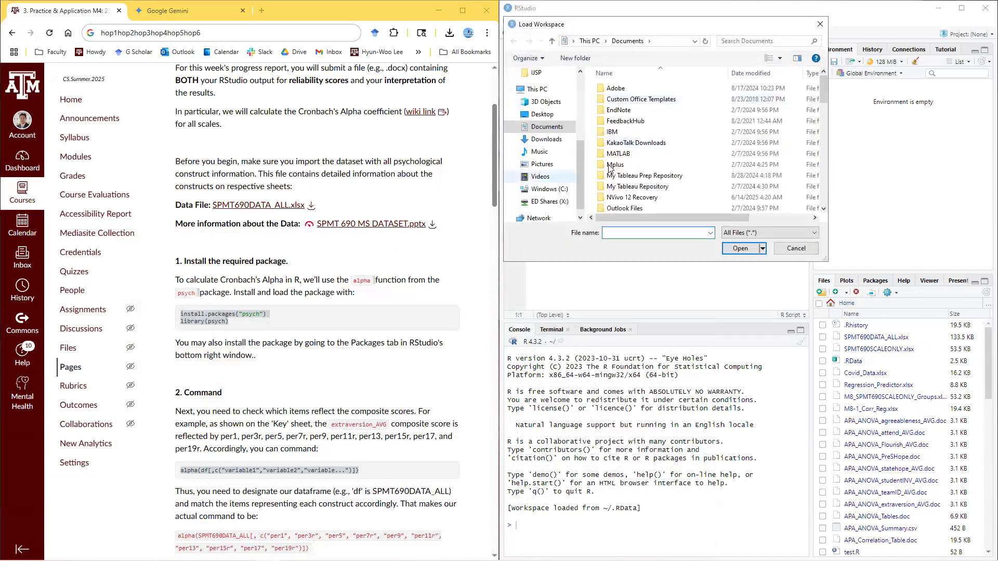
{"action": "scroll", "coordinate": [645, 156], "scroll_direction": "down", "scroll_amount": 10}
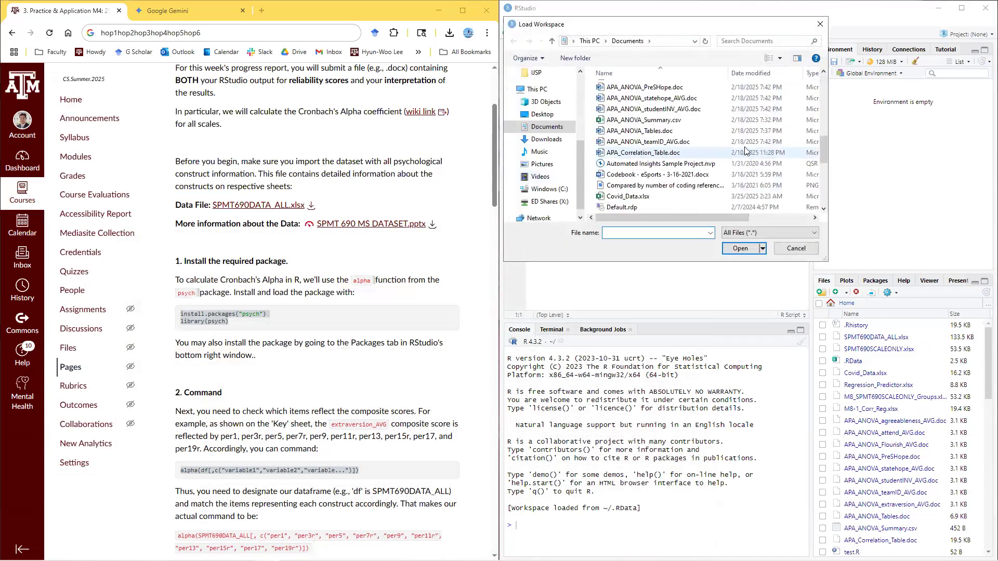
{"action": "scroll", "coordinate": [649, 177], "scroll_direction": "up", "scroll_amount": 3}
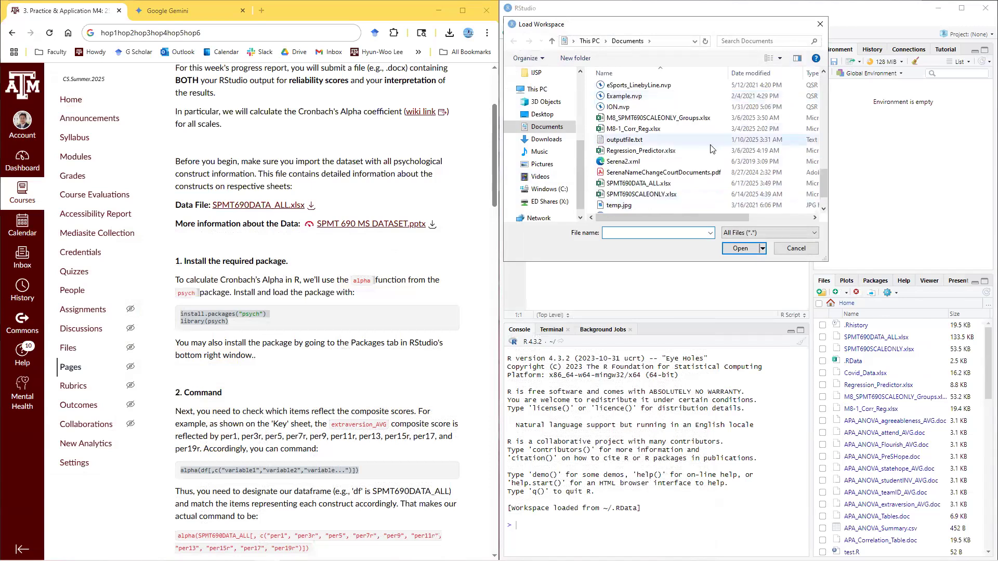
{"action": "scroll", "coordinate": [718, 182], "scroll_direction": "up", "scroll_amount": 1}
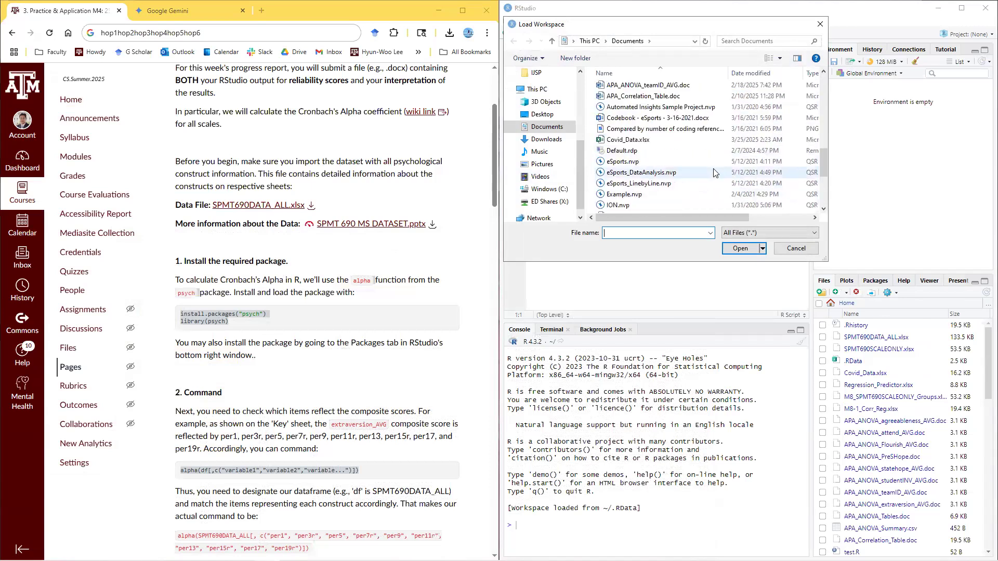
{"action": "scroll", "coordinate": [712, 172], "scroll_direction": "down", "scroll_amount": 5}
{"action": "left_click", "coordinate": [645, 154]}
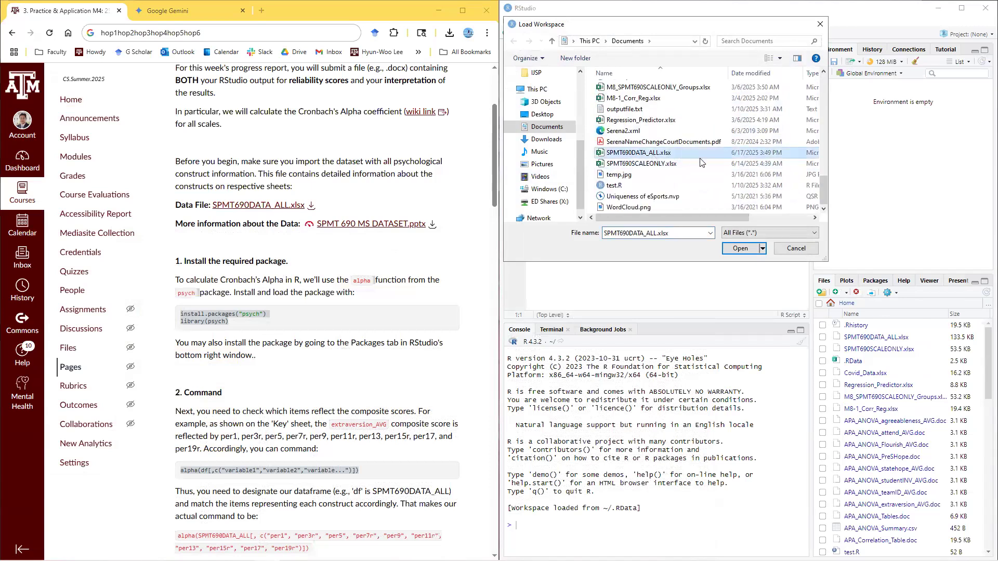
{"action": "left_click", "coordinate": [820, 25]}
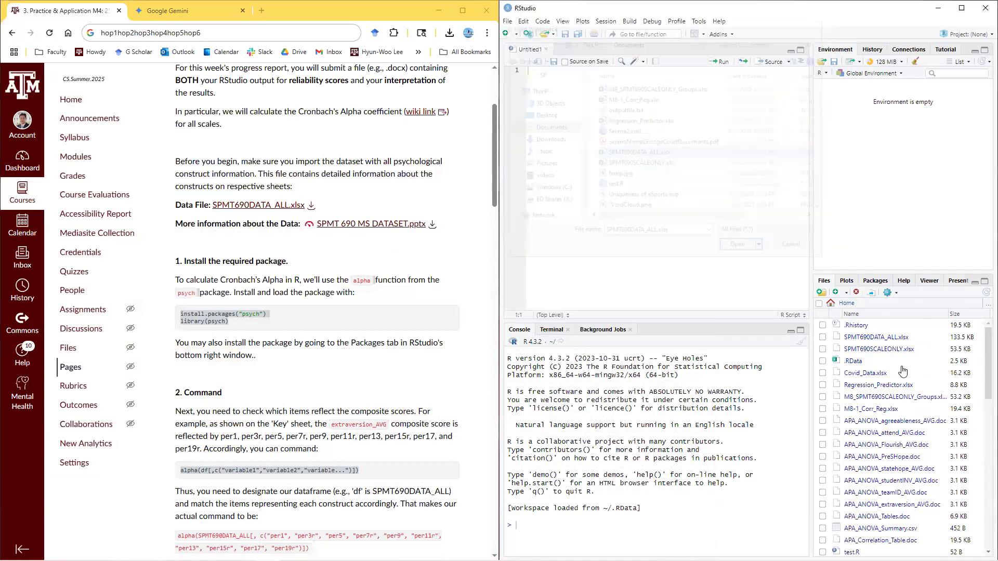
Import SPMT690DATA_ALL.xlsx from the home folder as the dataset SPMT690DATA_ALL, keeping the default import options
{"action": "left_click", "coordinate": [901, 339]}
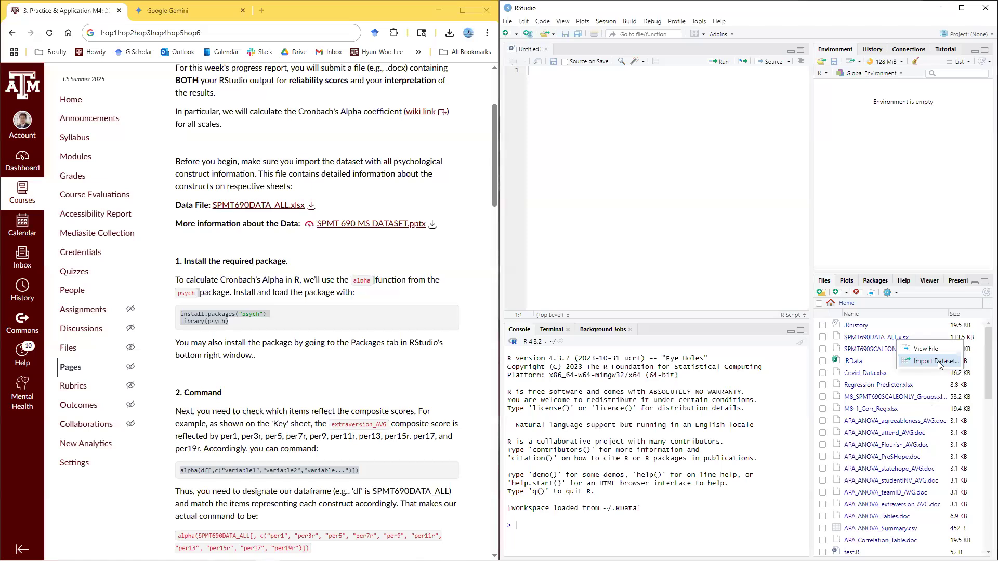
{"action": "left_click", "coordinate": [936, 362]}
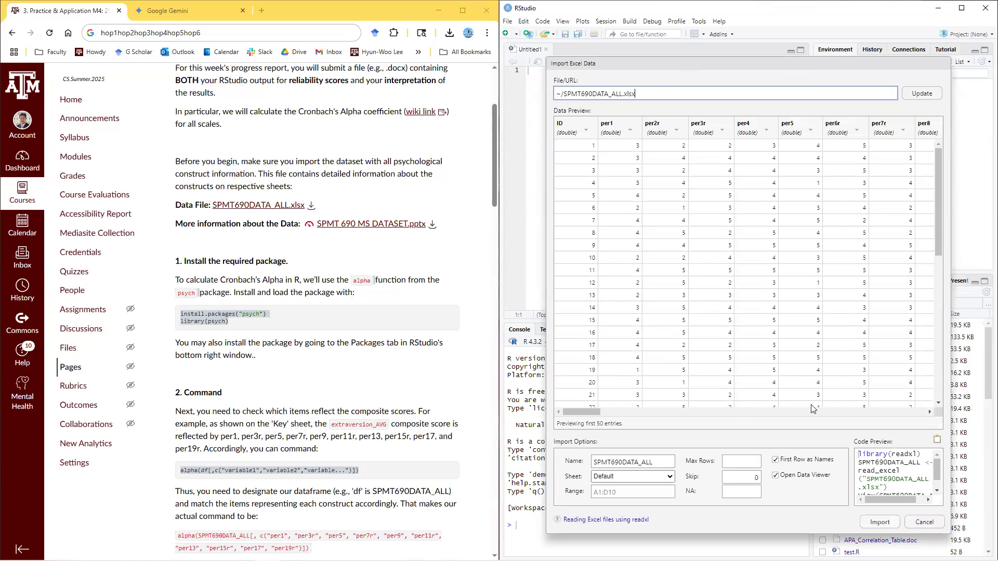
{"action": "scroll", "coordinate": [890, 464], "scroll_direction": "down", "scroll_amount": 1}
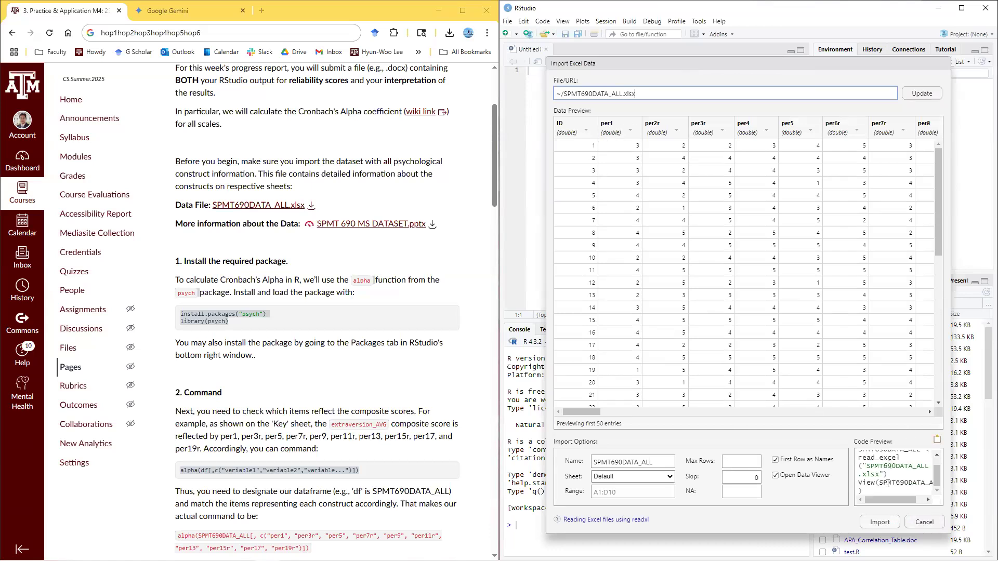
{"action": "left_click_drag", "start_coordinate": [881, 489], "coordinate": [876, 432]}
{"action": "left_click", "coordinate": [901, 455]}
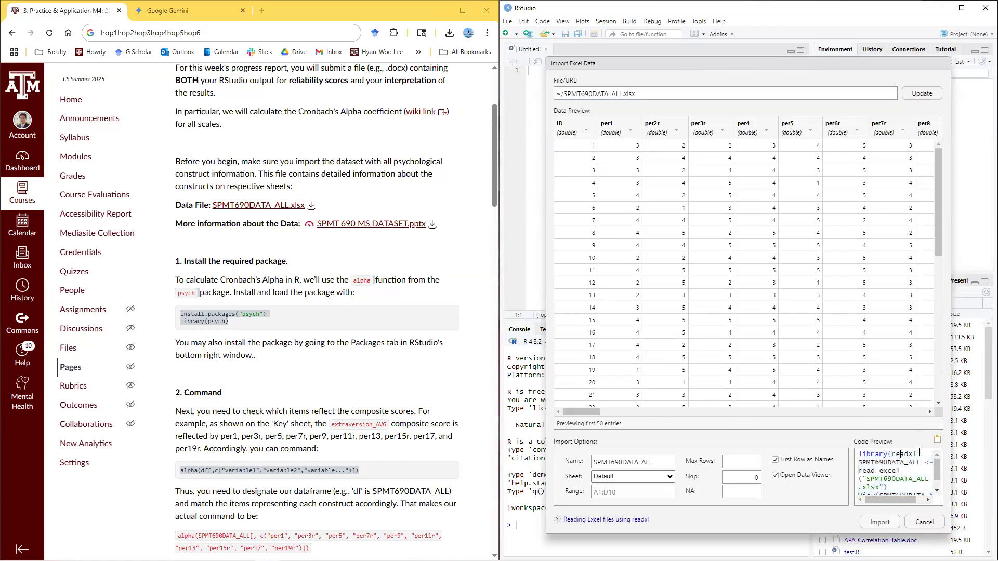
{"action": "left_click", "coordinate": [879, 522]}
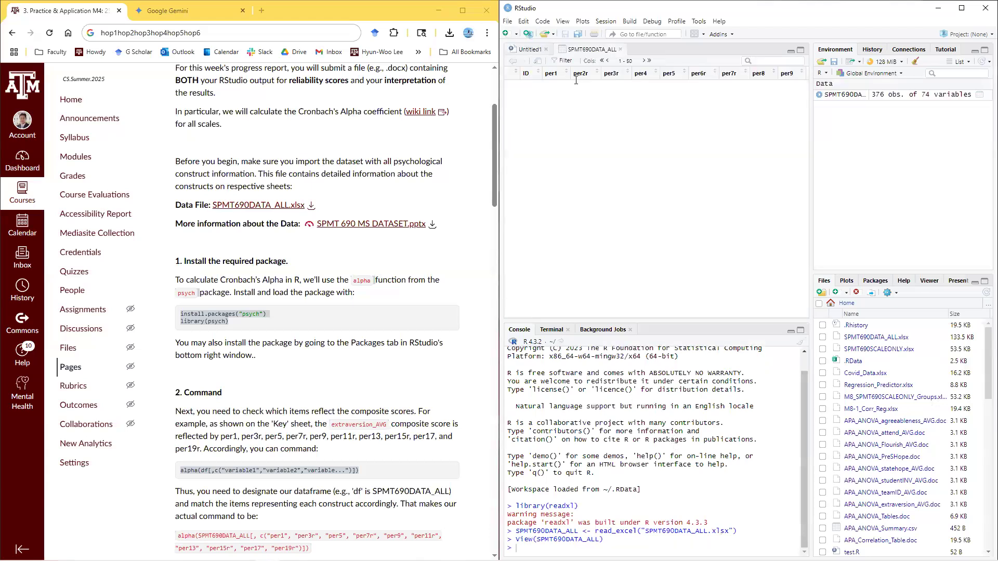
{"action": "left_click_drag", "start_coordinate": [551, 300], "coordinate": [500, 309]}
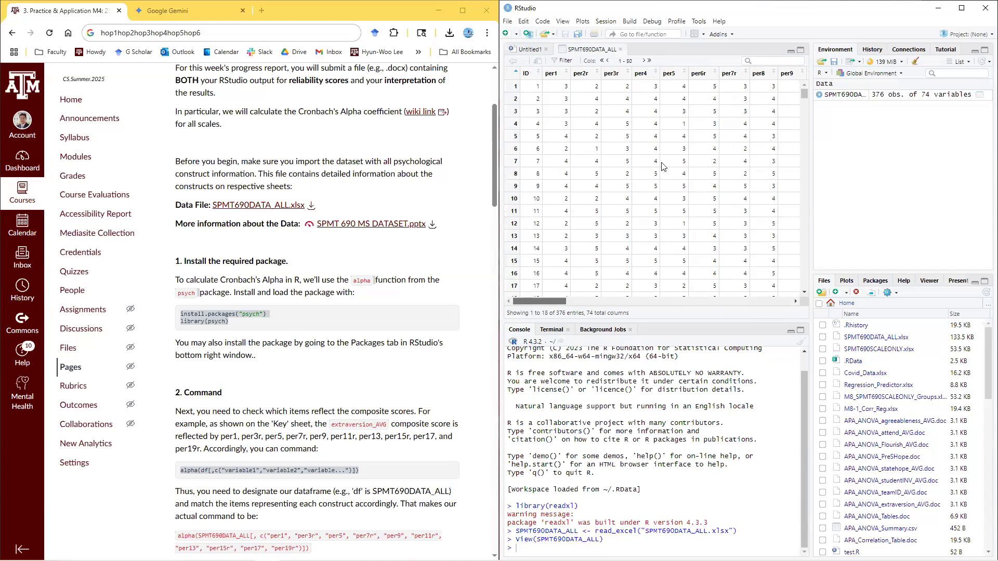
Copy the install.packages("psych") and library(psych) lines from the course page into the Untitled1 script
{"action": "left_click", "coordinate": [528, 49]}
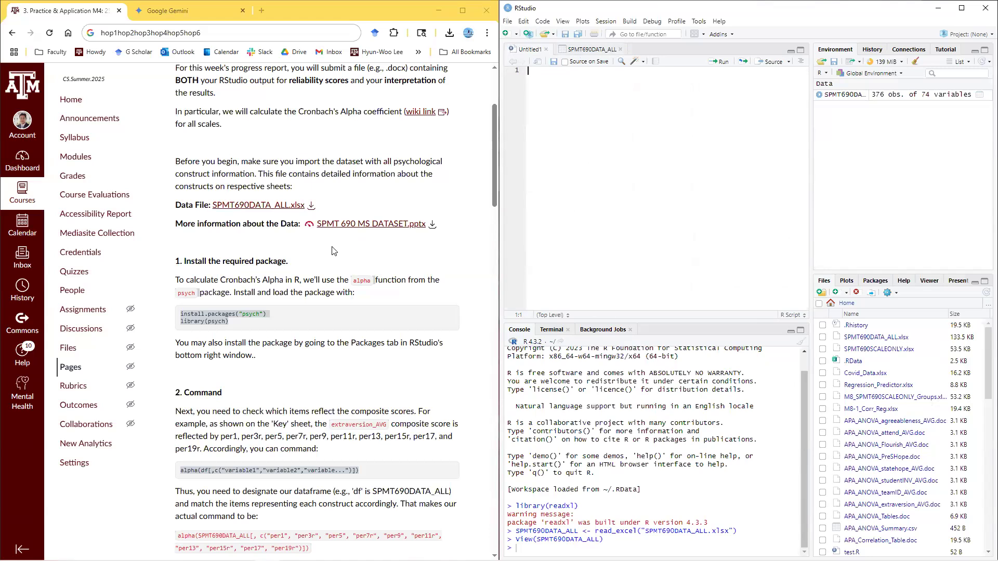
{"action": "scroll", "coordinate": [334, 251], "scroll_direction": "down", "scroll_amount": 1}
{"action": "left_click_drag", "start_coordinate": [230, 270], "coordinate": [180, 262]}
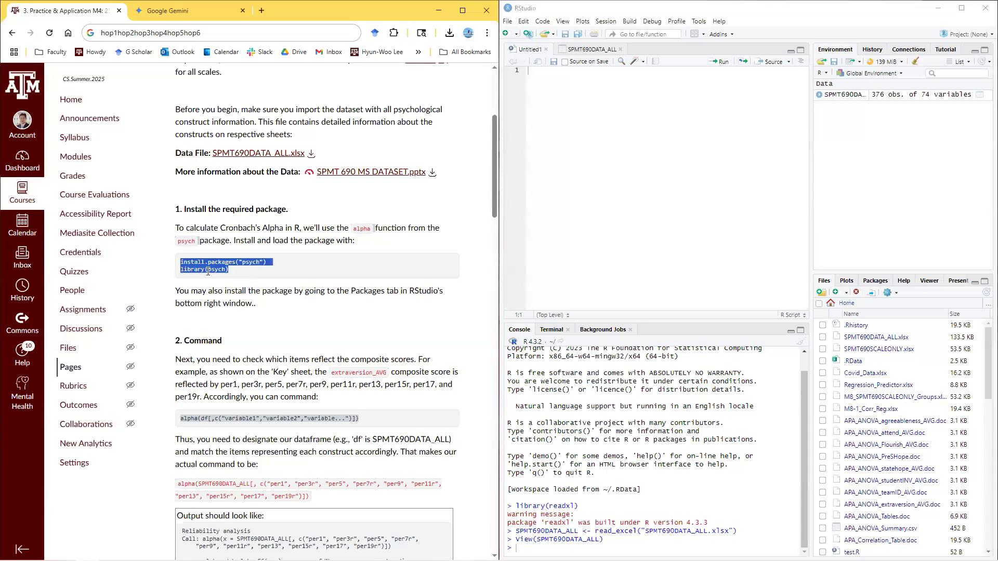
{"action": "left_click", "coordinate": [249, 273]}
{"action": "left_click_drag", "start_coordinate": [256, 263], "coordinate": [264, 263]}
{"action": "key", "text": "ctrl+c"}
{"action": "left_click", "coordinate": [640, 167]}
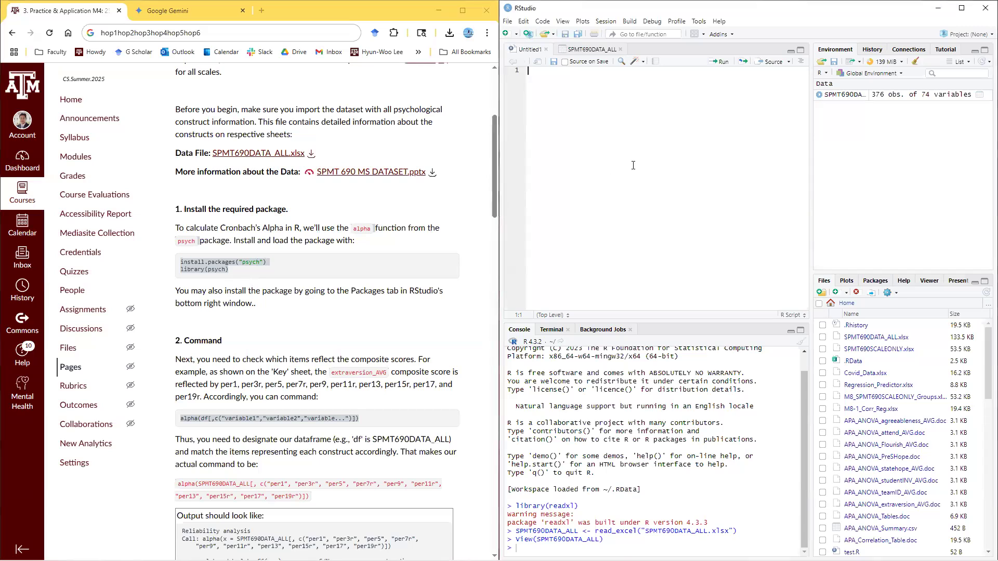
{"action": "key", "text": "ctrl+v"}
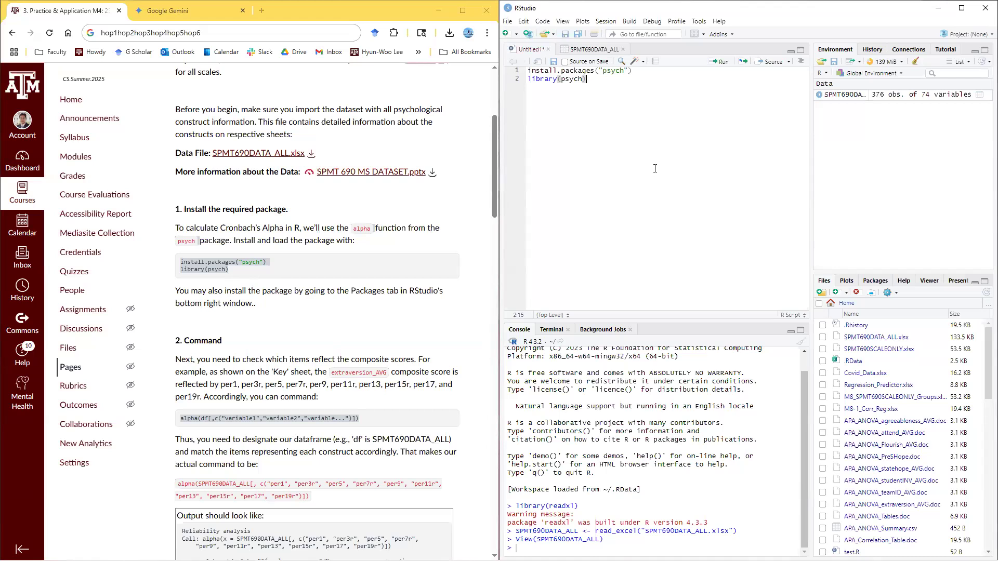
Run the script's two lines to install and load the psych package, and review the console output
{"action": "key", "text": "Return"}
{"action": "key", "text": "ctrl+a"}
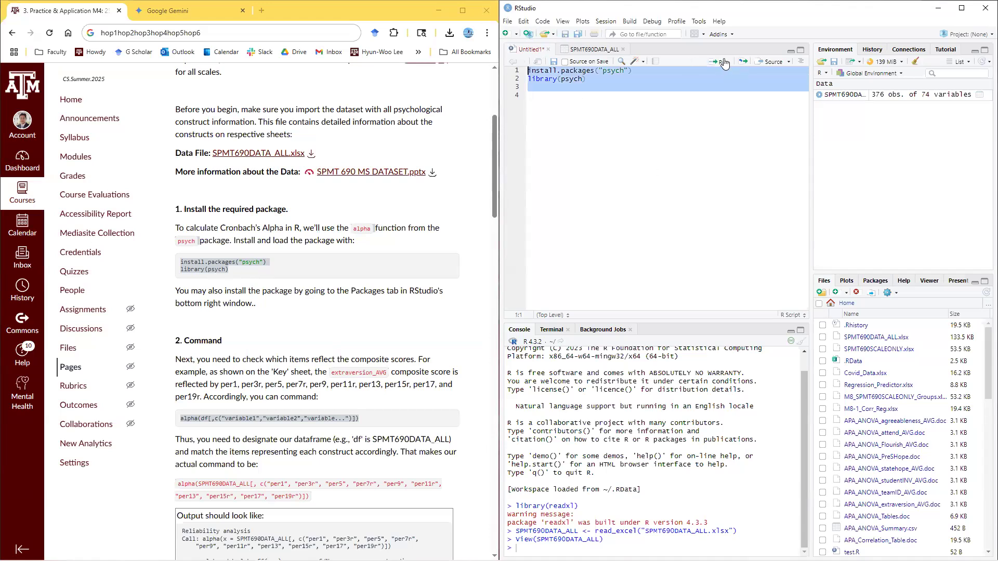
{"action": "left_click", "coordinate": [724, 63]}
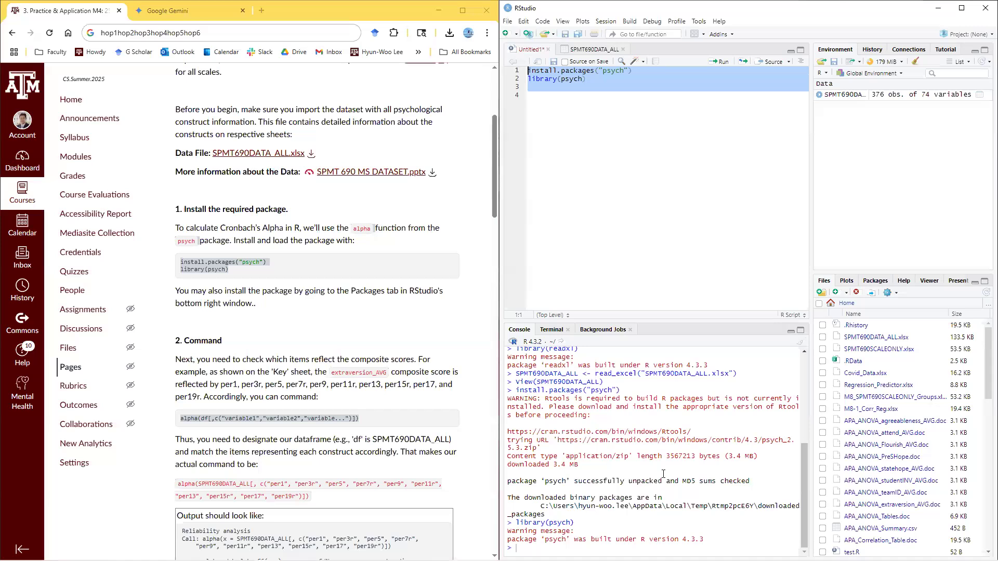
{"action": "scroll", "coordinate": [663, 475], "scroll_direction": "up", "scroll_amount": 2}
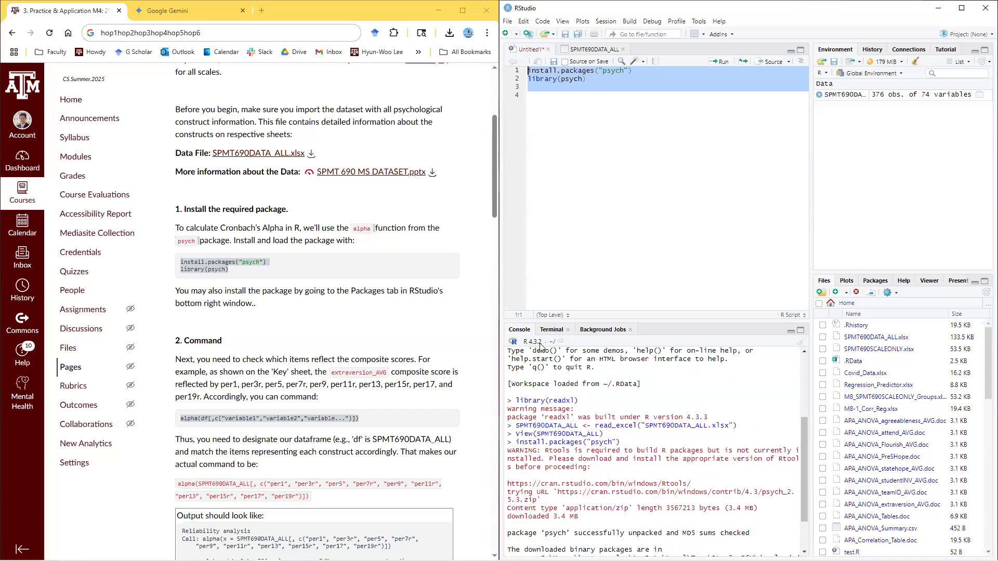
{"action": "scroll", "coordinate": [606, 429], "scroll_direction": "down", "scroll_amount": 2}
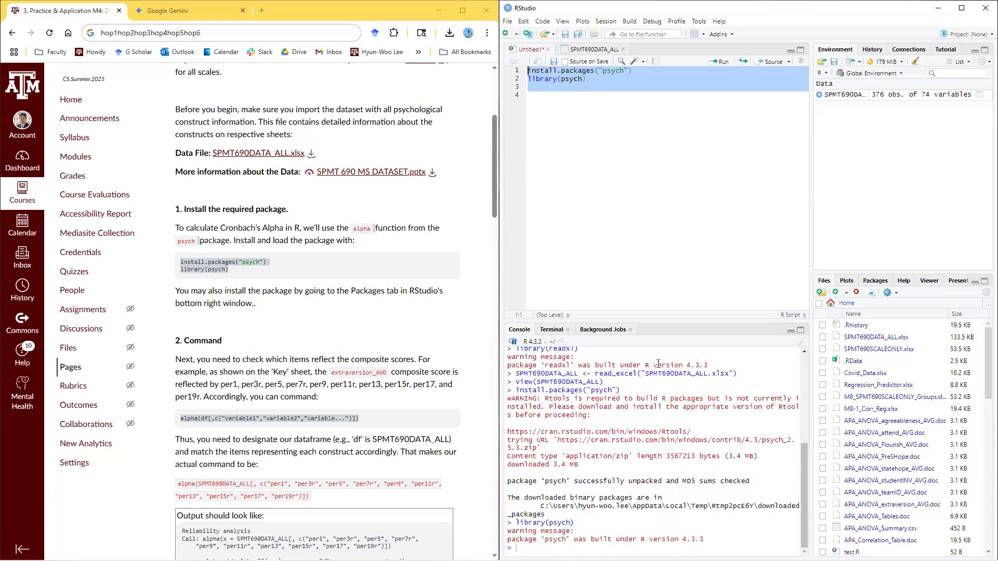
Examine the general alpha(df[,c("variable1","variable2","variable...")]) command in the Command section of the course page
{"action": "scroll", "coordinate": [416, 346], "scroll_direction": "down", "scroll_amount": 2}
{"action": "left_click", "coordinate": [565, 132]}
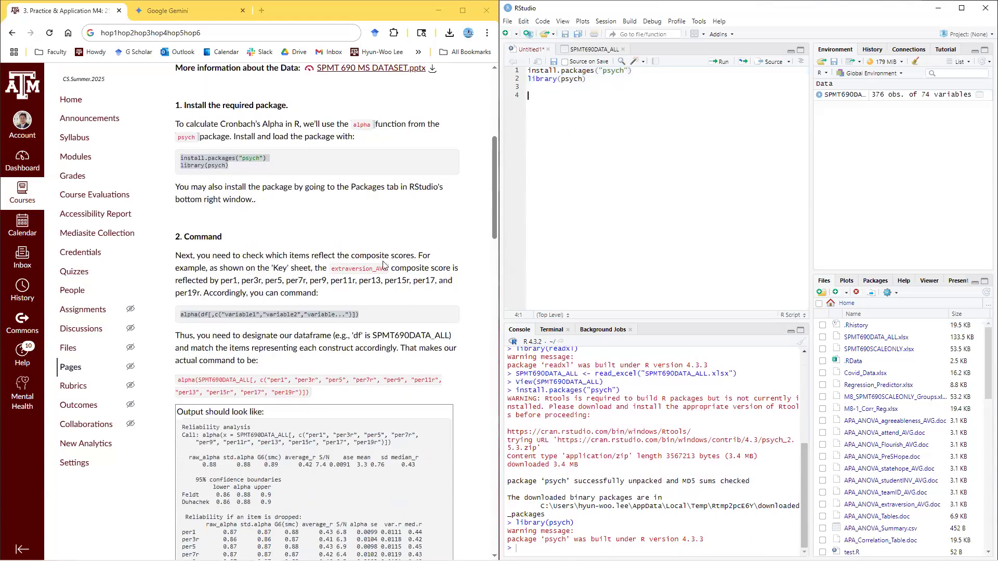
{"action": "left_click_drag", "start_coordinate": [197, 315], "coordinate": [167, 319]}
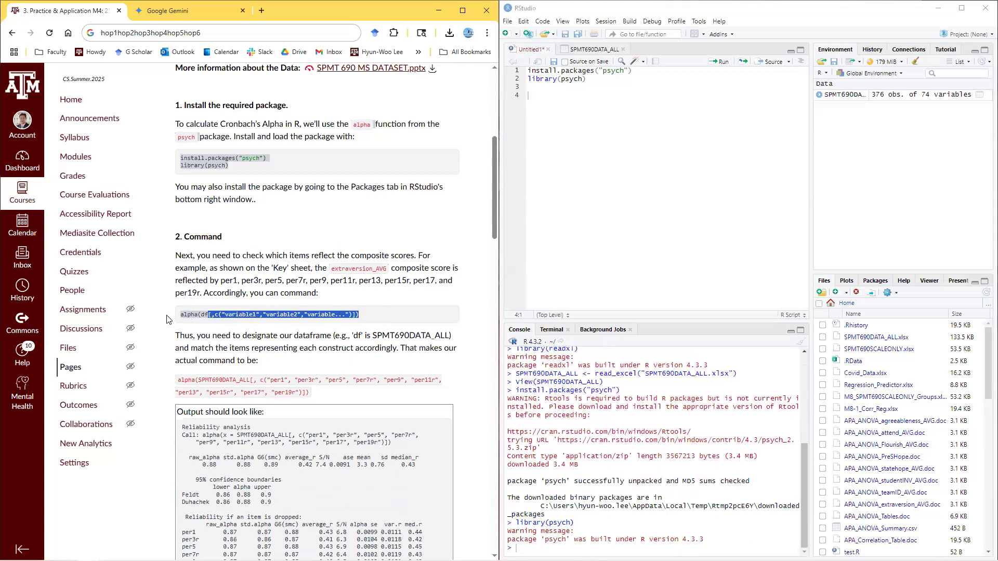
{"action": "left_click", "coordinate": [207, 316]}
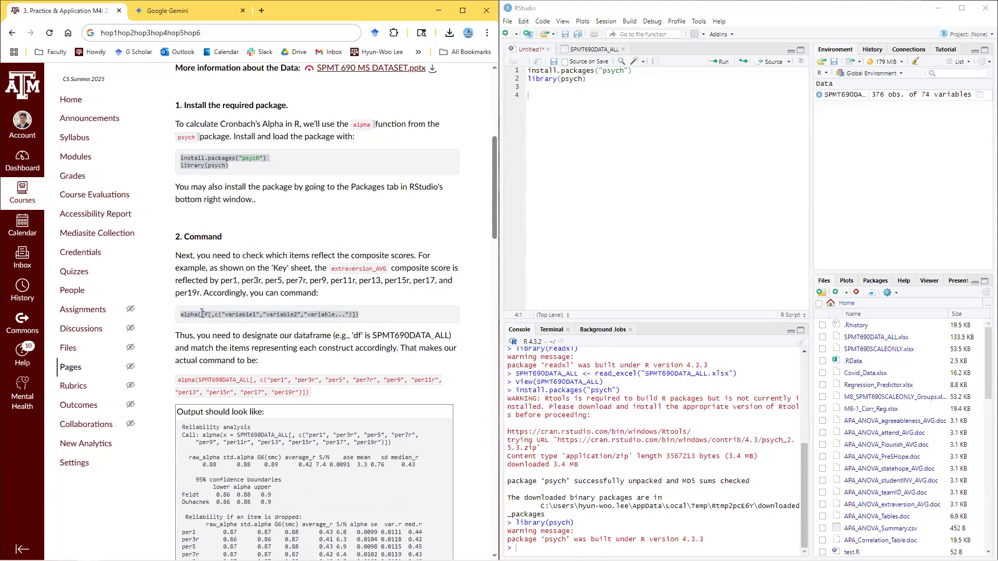
{"action": "left_click_drag", "start_coordinate": [219, 315], "coordinate": [388, 312]}
{"action": "left_click", "coordinate": [391, 313]}
{"action": "scroll", "coordinate": [397, 312], "scroll_direction": "down", "scroll_amount": 2}
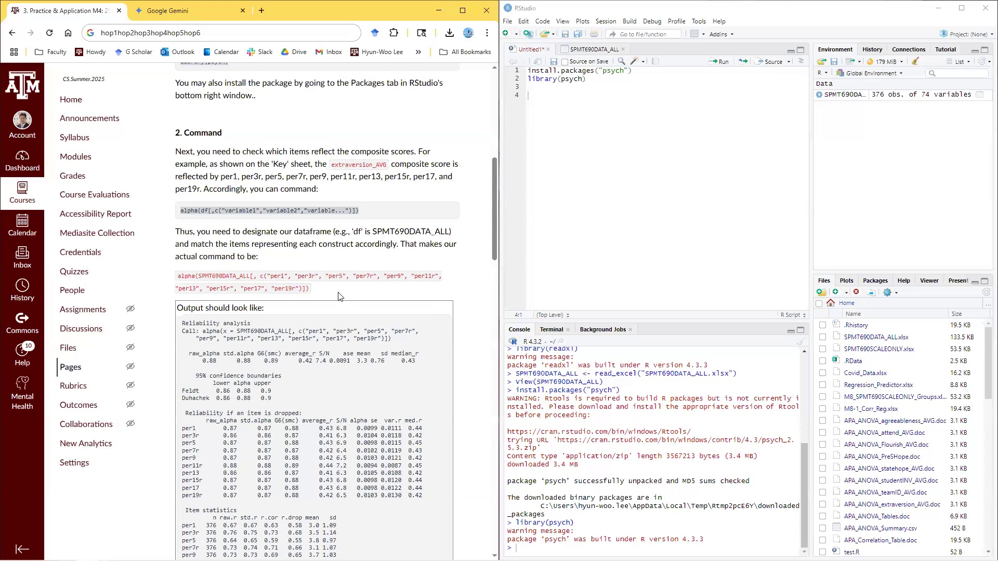
Copy the alpha command for the ten extraversion items, per1 to per19r, from the course page to line 4 of the script
{"action": "scroll", "coordinate": [331, 298], "scroll_direction": "down", "scroll_amount": 1}
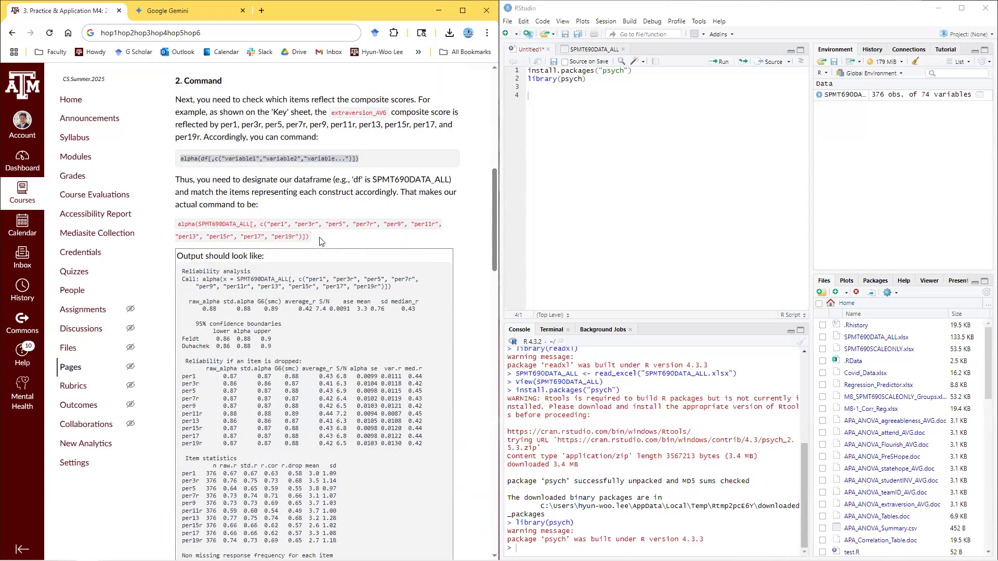
{"action": "left_click_drag", "start_coordinate": [310, 238], "coordinate": [177, 223]}
{"action": "left_click", "coordinate": [583, 100]}
{"action": "key", "text": "ctrl+v"}
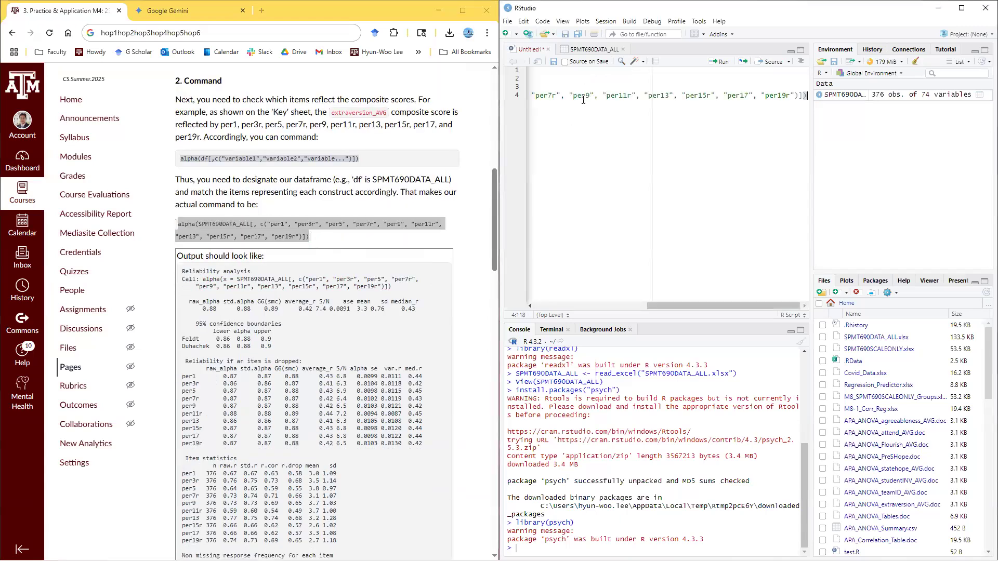
{"action": "key", "text": "Return"}
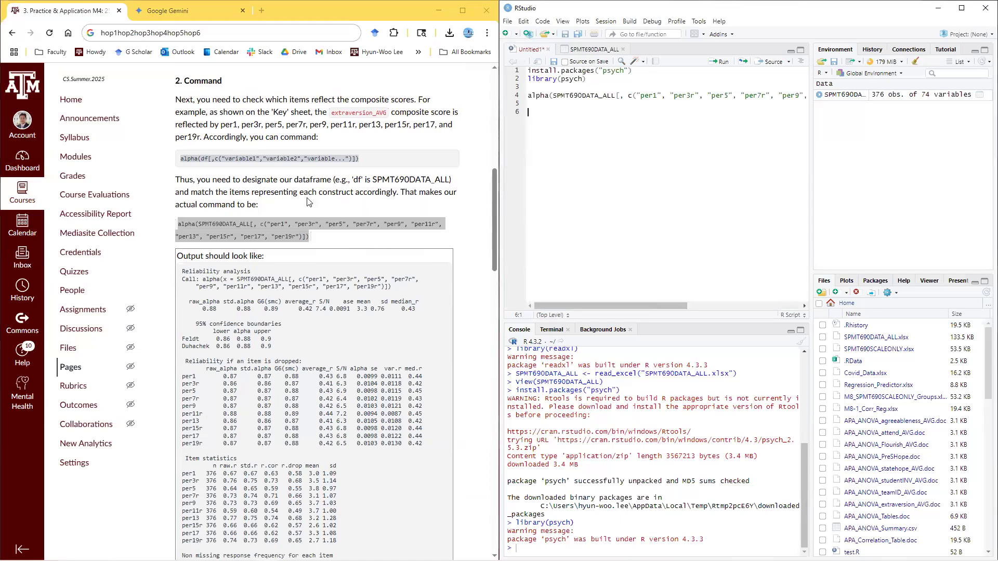
Review the item list in the course page's alpha command, switch to the workbook's Key sheet in Excel and dismiss the Office update notice
{"action": "left_click", "coordinate": [281, 212]}
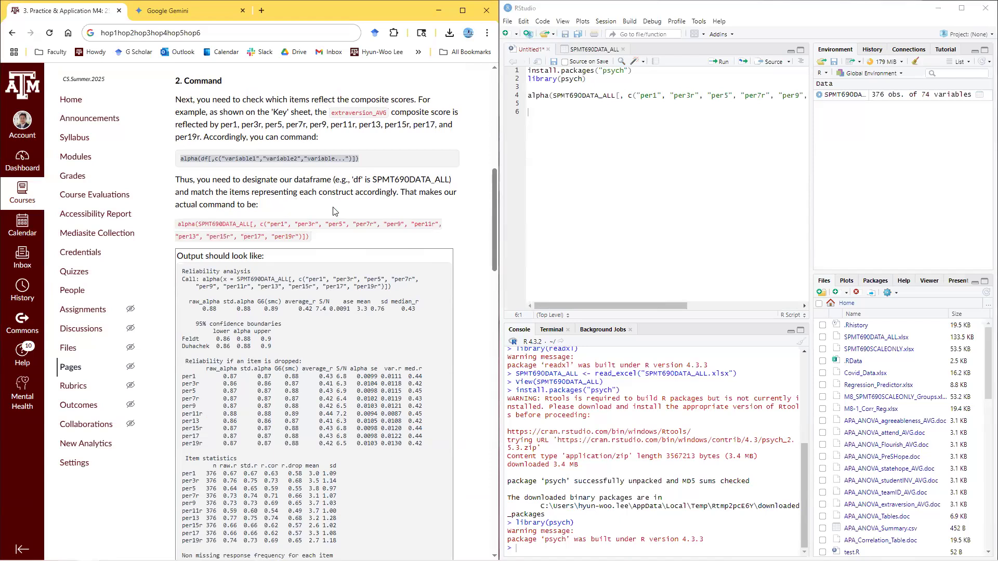
{"action": "left_click_drag", "start_coordinate": [268, 225], "coordinate": [356, 222]}
{"action": "mouse_move", "coordinate": [571, 560]}
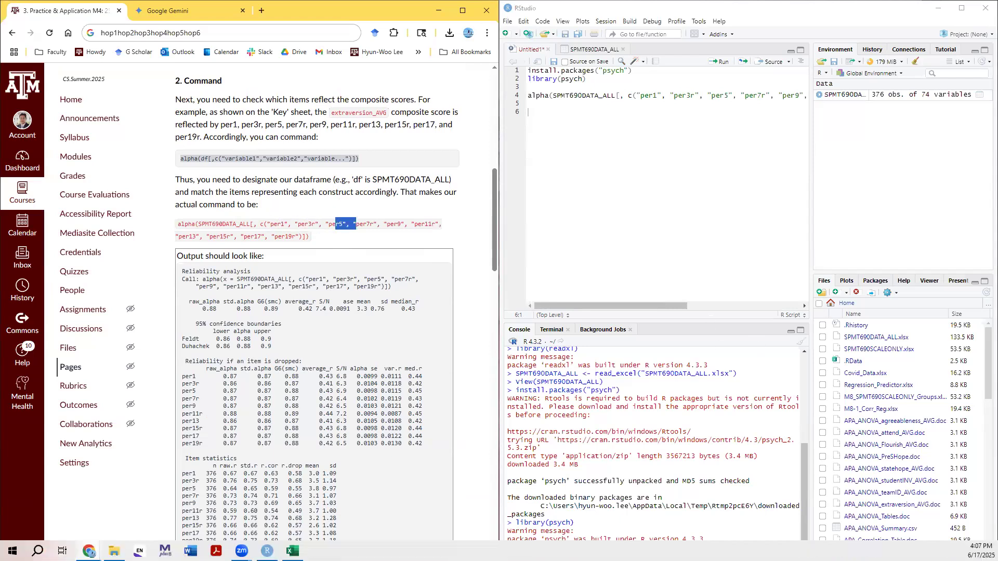
{"action": "left_click", "coordinate": [292, 551]}
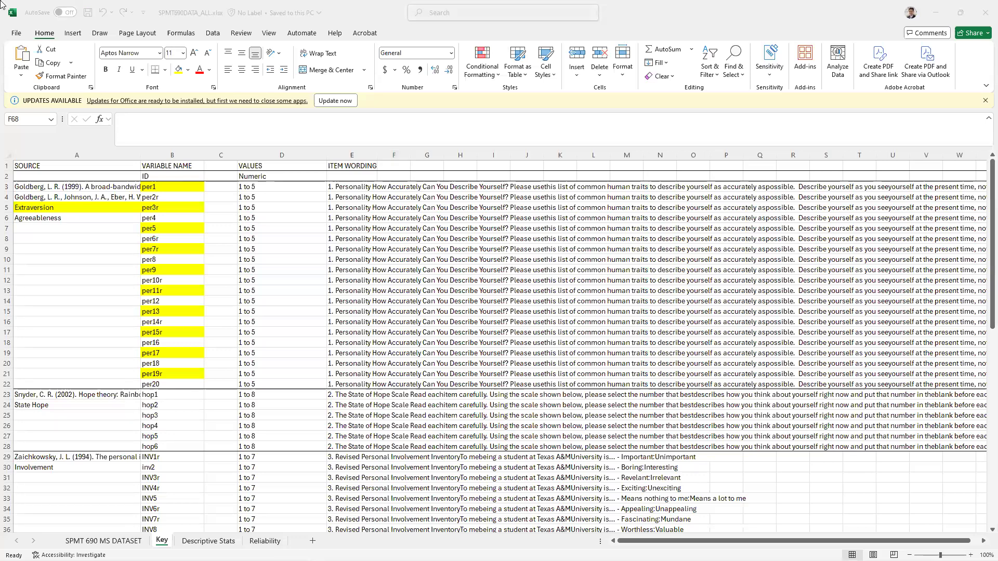
{"action": "left_click", "coordinate": [636, 15]}
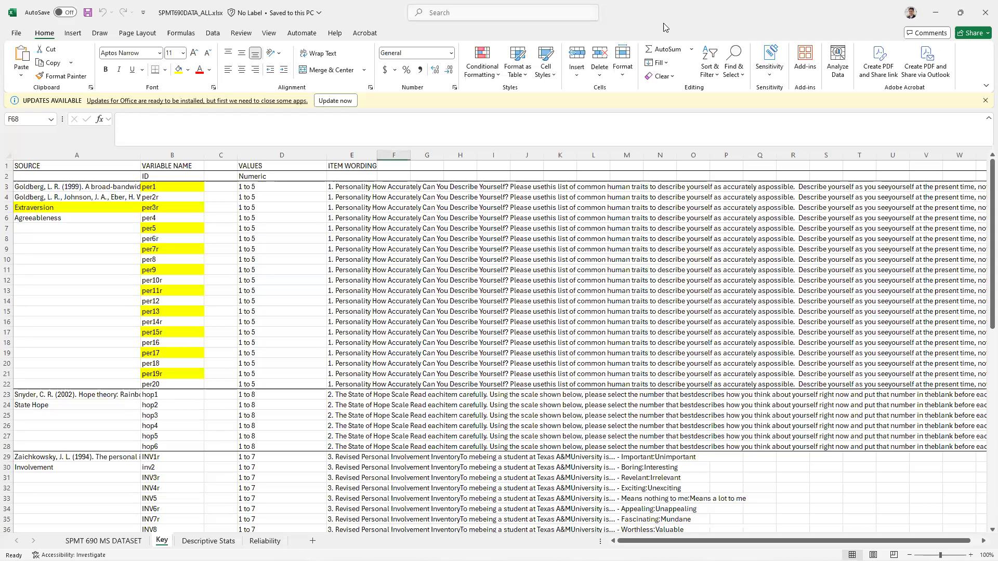
{"action": "left_click", "coordinate": [985, 100]}
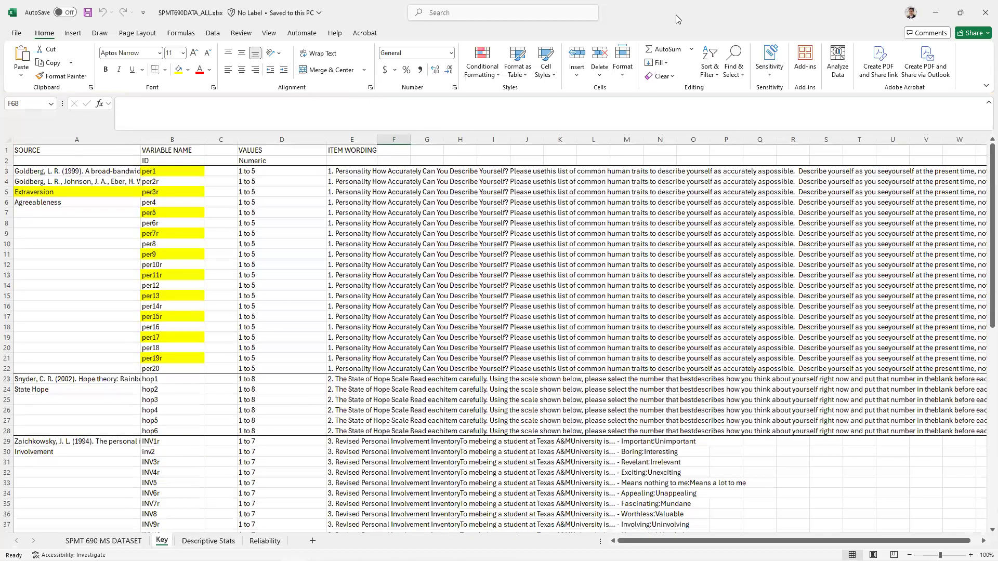
Check the highlighted Extraversion variables on the Key sheet against the course page's alpha command, and return to RStudio
{"action": "left_click", "coordinate": [192, 171]}
{"action": "left_click", "coordinate": [175, 195]}
{"action": "left_click", "coordinate": [161, 213]}
{"action": "left_click", "coordinate": [162, 254]}
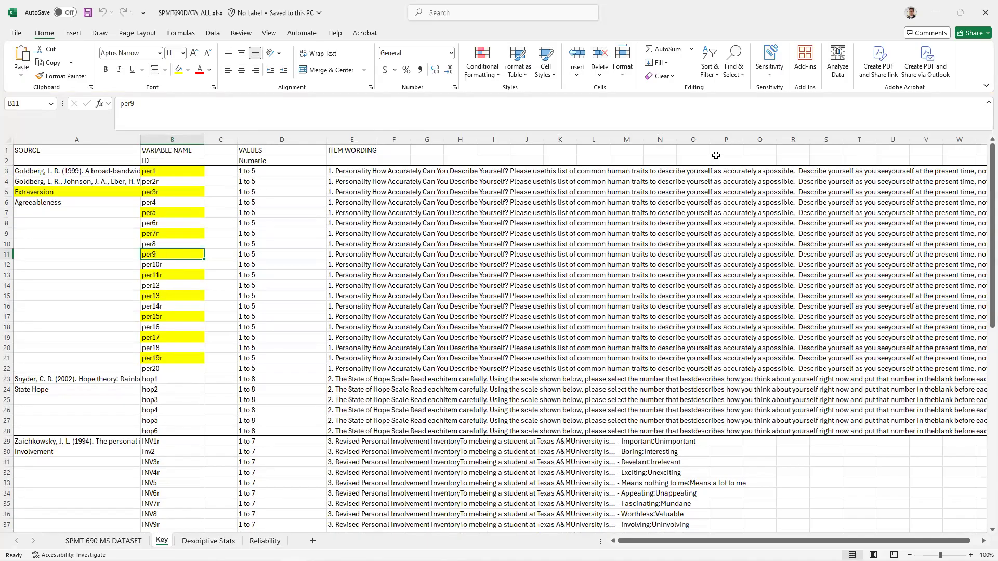
{"action": "key", "text": "super+Right"}
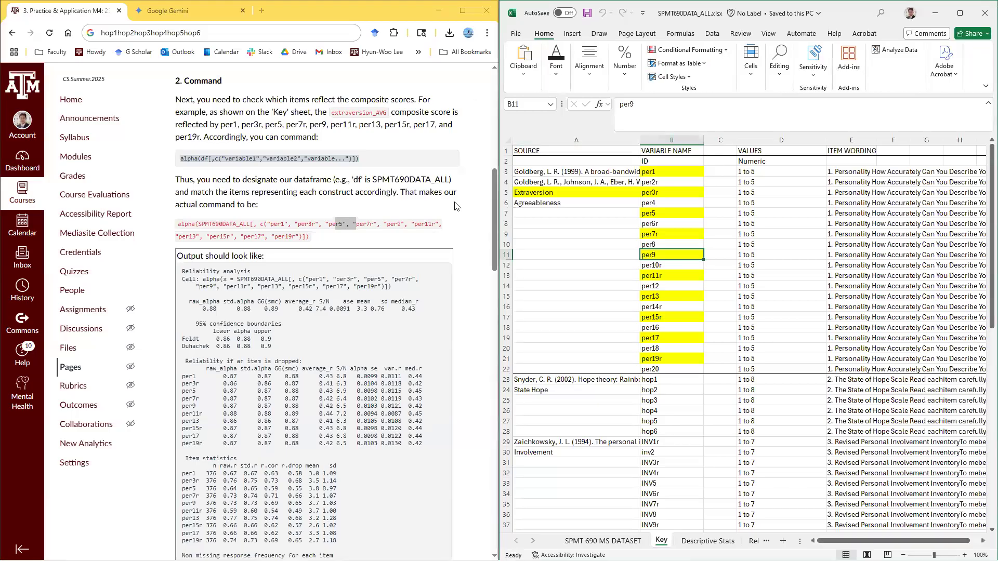
{"action": "left_click", "coordinate": [853, 19]}
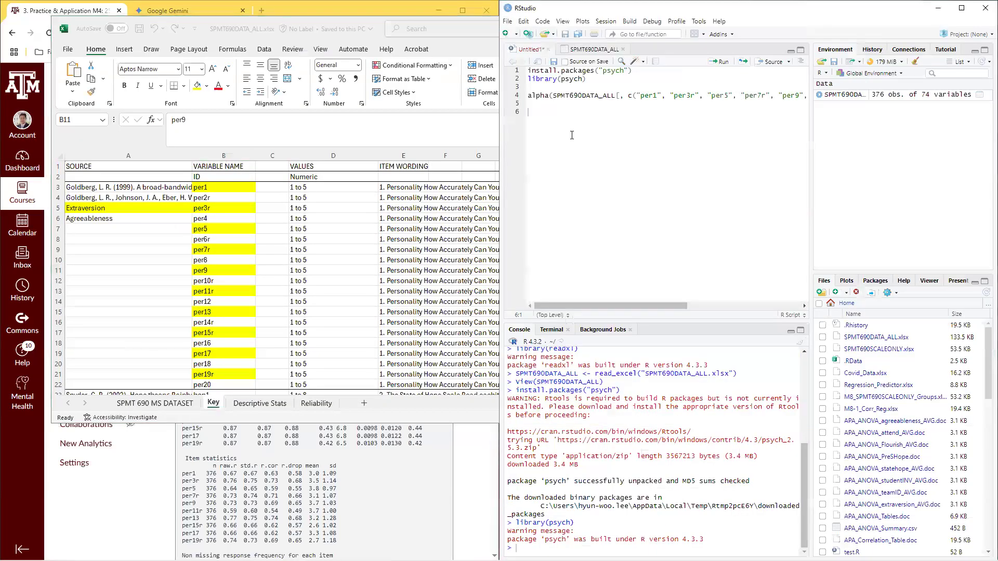
Run the alpha command on line 4 to calculate Cronbach's Alpha for the extraversion items
{"action": "key", "text": "shift+Up"}
{"action": "key", "text": "shift+Up"}
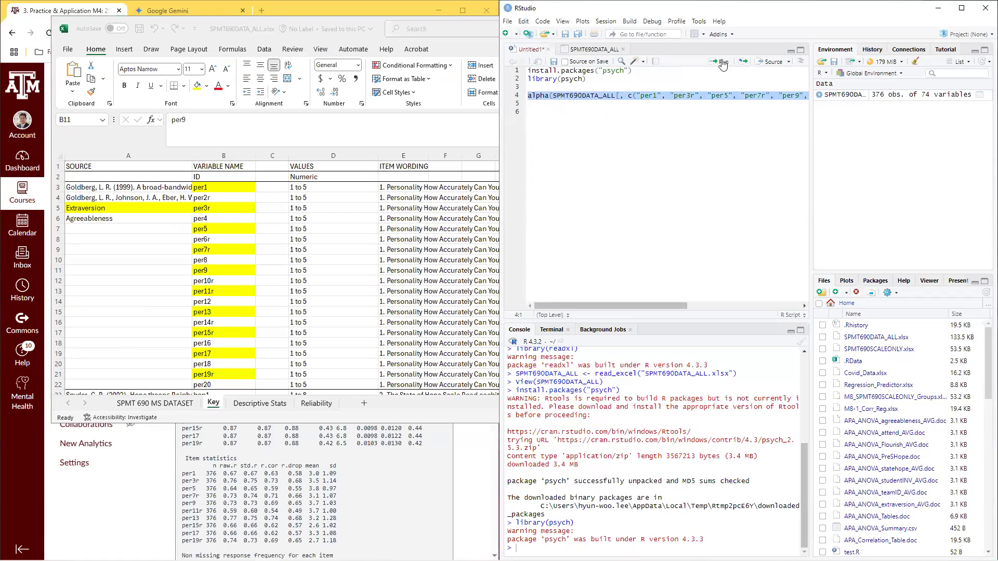
{"action": "left_click", "coordinate": [529, 112]}
{"action": "key", "text": "shift+Up"}
{"action": "key", "text": "shift+Up"}
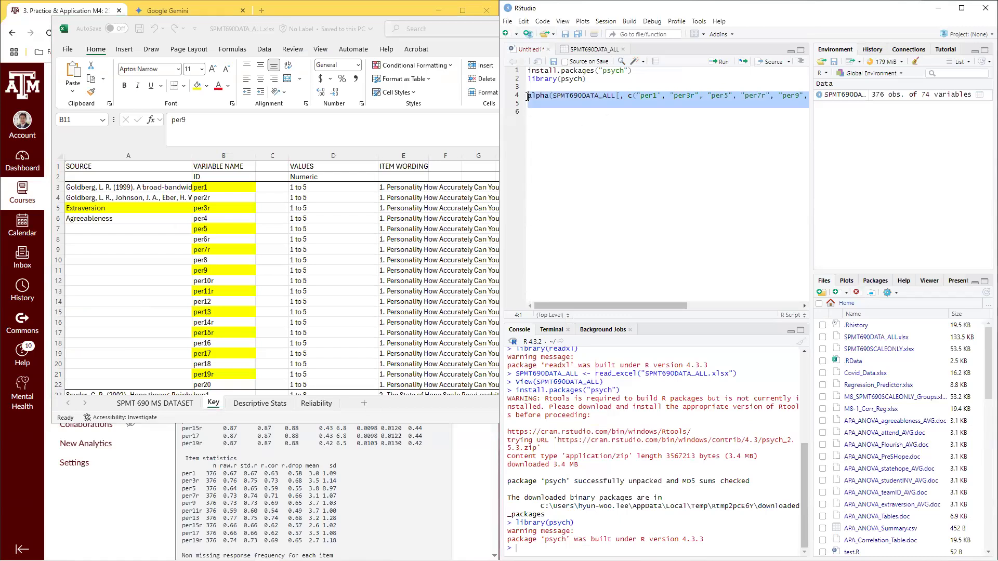
{"action": "left_click", "coordinate": [719, 63]}
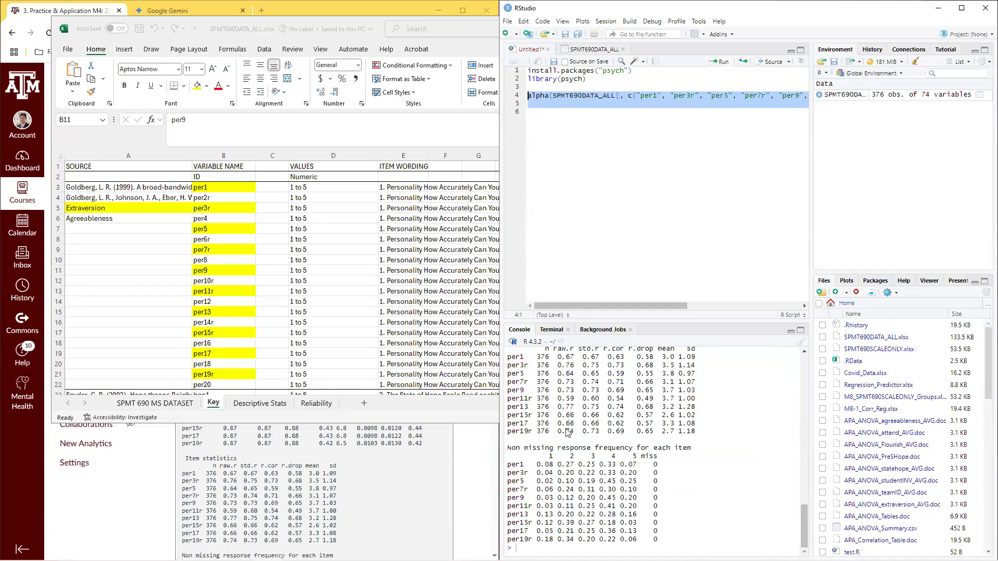
Compare the extraversion reliability analysis in the console with the expected output on the course page
{"action": "left_click", "coordinate": [312, 8]}
{"action": "scroll", "coordinate": [312, 312], "scroll_direction": "down", "scroll_amount": 4}
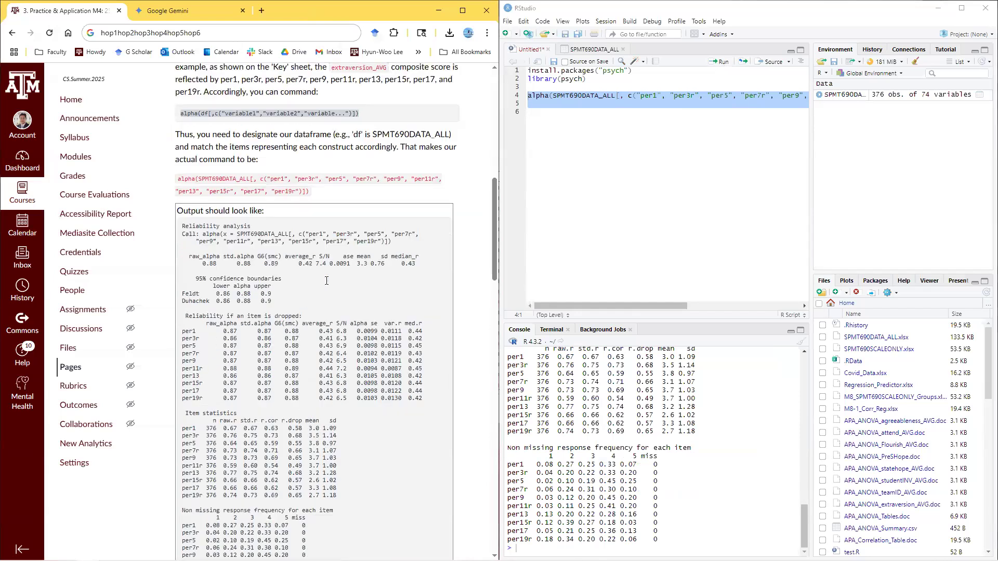
{"action": "scroll", "coordinate": [607, 490], "scroll_direction": "up", "scroll_amount": 20}
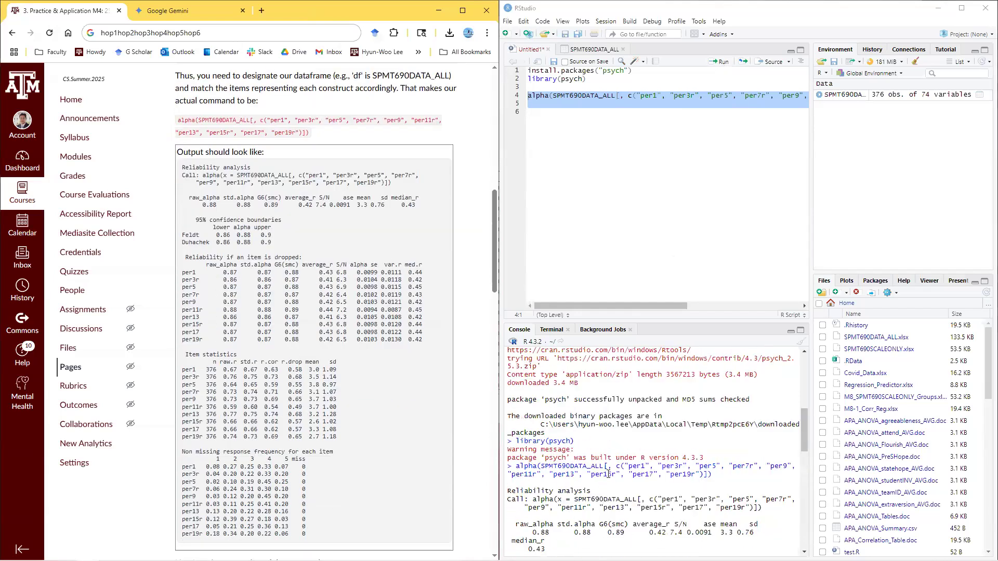
{"action": "scroll", "coordinate": [607, 489], "scroll_direction": "down", "scroll_amount": 10}
{"action": "scroll", "coordinate": [402, 384], "scroll_direction": "up", "scroll_amount": 10}
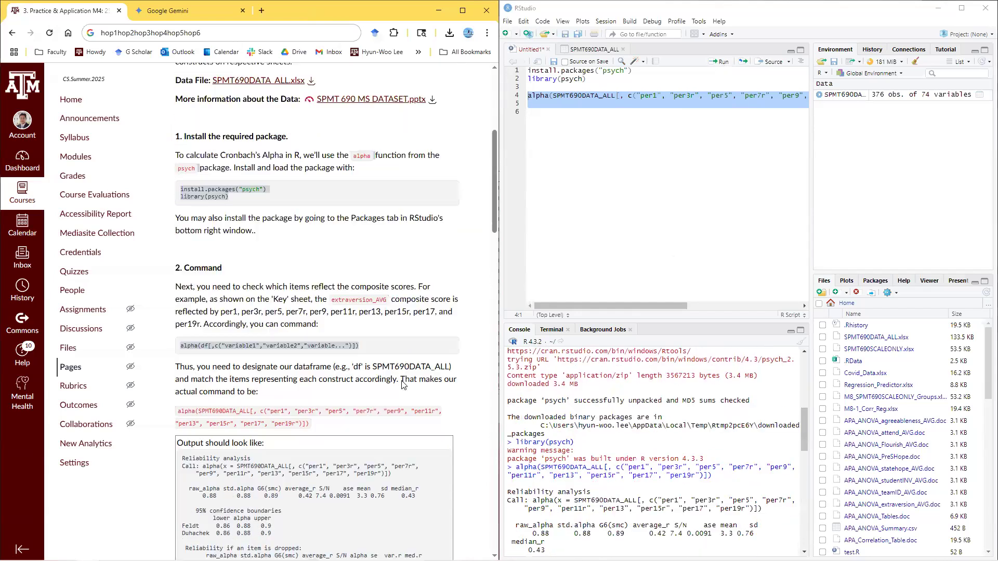
Compare the expected output block on the course page with the extraversion reliability analysis in the console
{"action": "scroll", "coordinate": [403, 384], "scroll_direction": "down", "scroll_amount": 15}
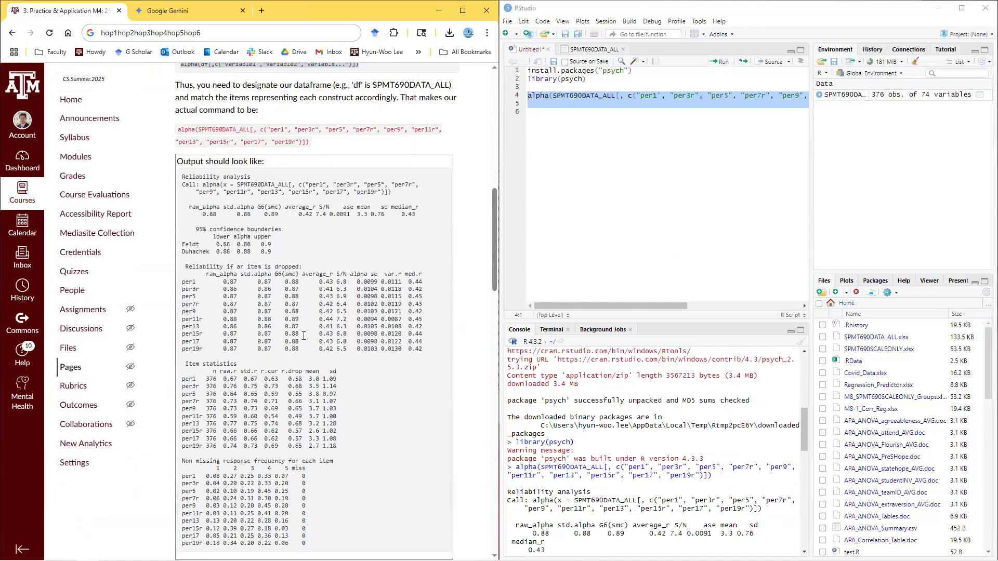
{"action": "scroll", "coordinate": [229, 161], "scroll_direction": "up", "scroll_amount": 2}
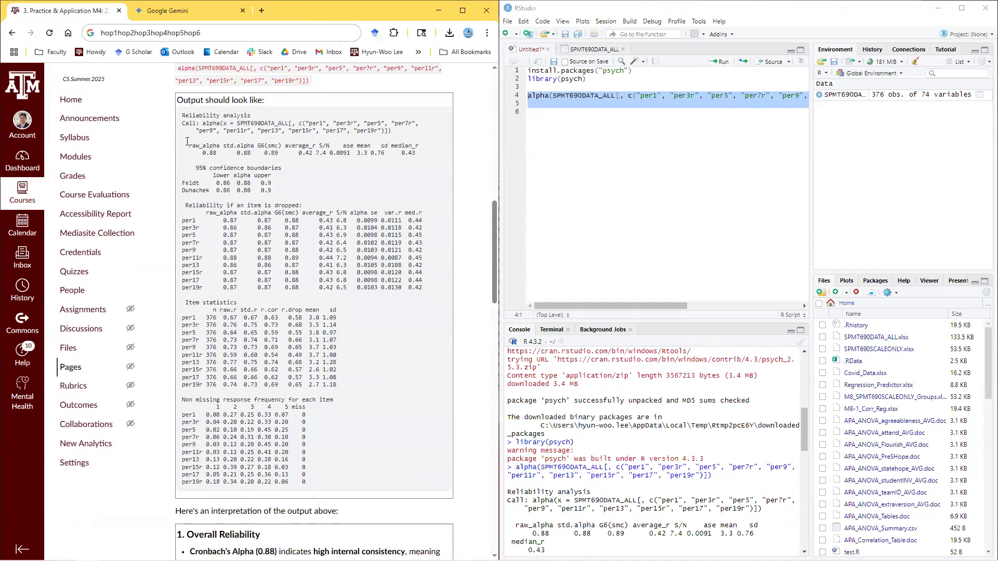
{"action": "left_click_drag", "start_coordinate": [183, 117], "coordinate": [331, 477]}
{"action": "left_click", "coordinate": [706, 416]}
{"action": "scroll", "coordinate": [676, 421], "scroll_direction": "down", "scroll_amount": 4}
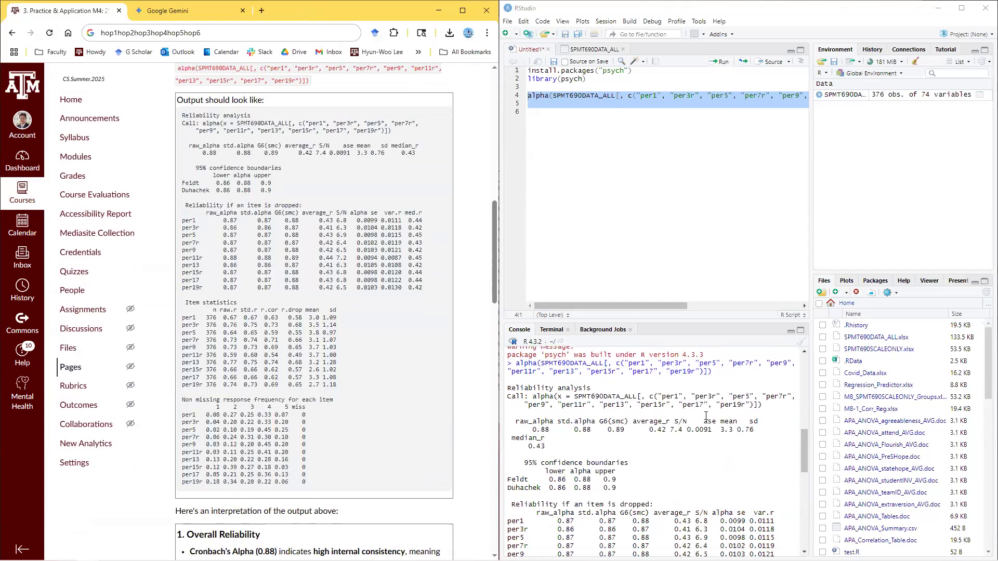
Examine raw_alpha and the remaining overall statistics in the console's extraversion reliability analysis
{"action": "left_click_drag", "start_coordinate": [549, 431], "coordinate": [516, 422]}
{"action": "left_click", "coordinate": [524, 422]}
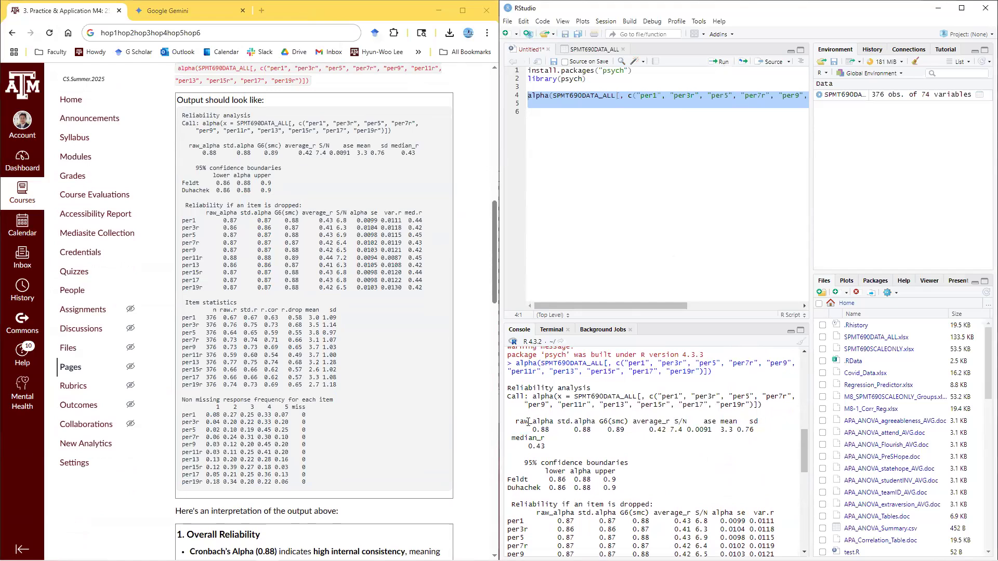
{"action": "left_click_drag", "start_coordinate": [549, 430], "coordinate": [534, 430]}
{"action": "left_click", "coordinate": [561, 431]}
{"action": "scroll", "coordinate": [564, 432], "scroll_direction": "down", "scroll_amount": 3}
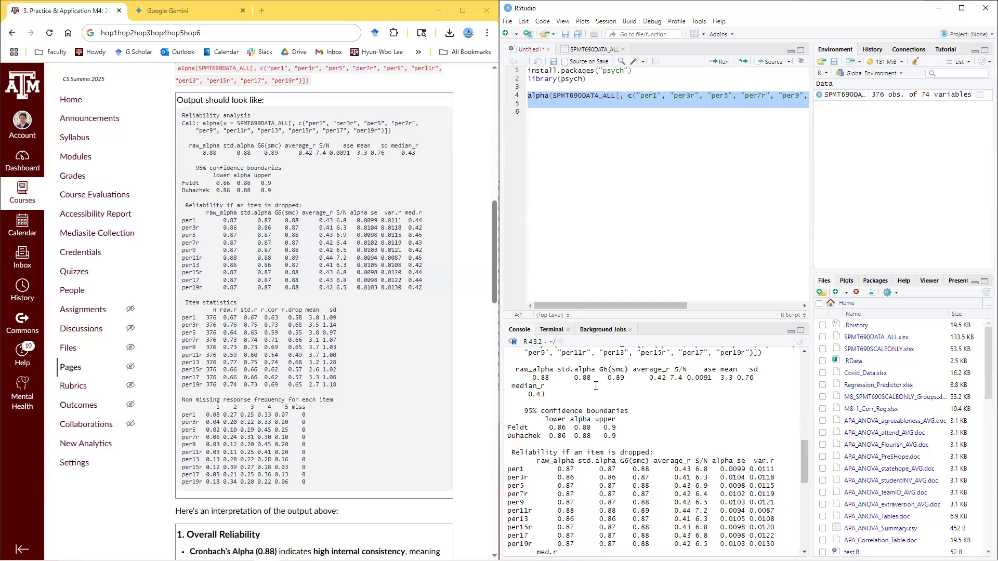
{"action": "left_click_drag", "start_coordinate": [570, 377], "coordinate": [738, 379]}
{"action": "left_click", "coordinate": [670, 394]}
{"action": "scroll", "coordinate": [673, 391], "scroll_direction": "down", "scroll_amount": 2}
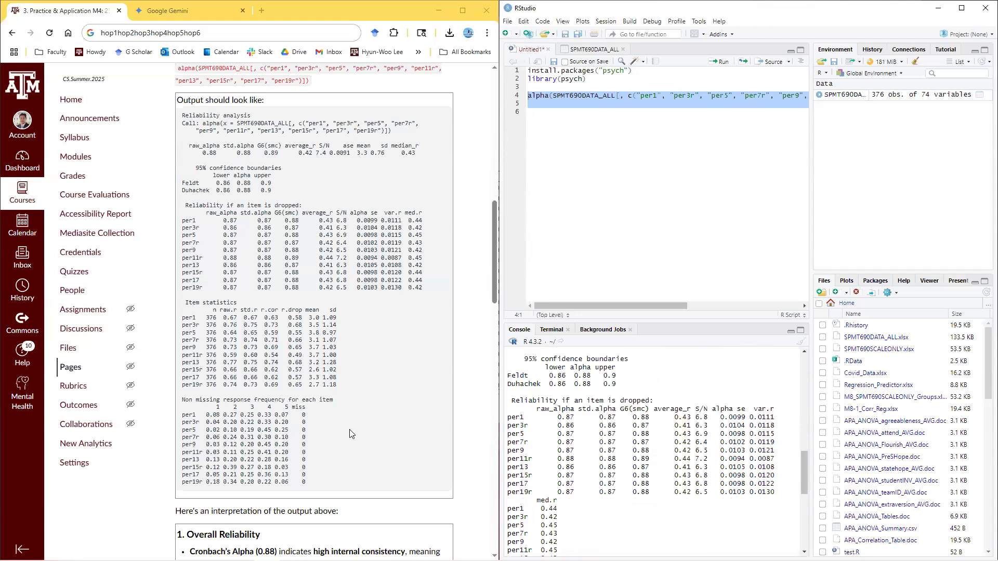
Open the output interpretation section on the course page and find the matching overall statistics and raw_alpha in the console
{"action": "scroll", "coordinate": [357, 439], "scroll_direction": "down", "scroll_amount": 5}
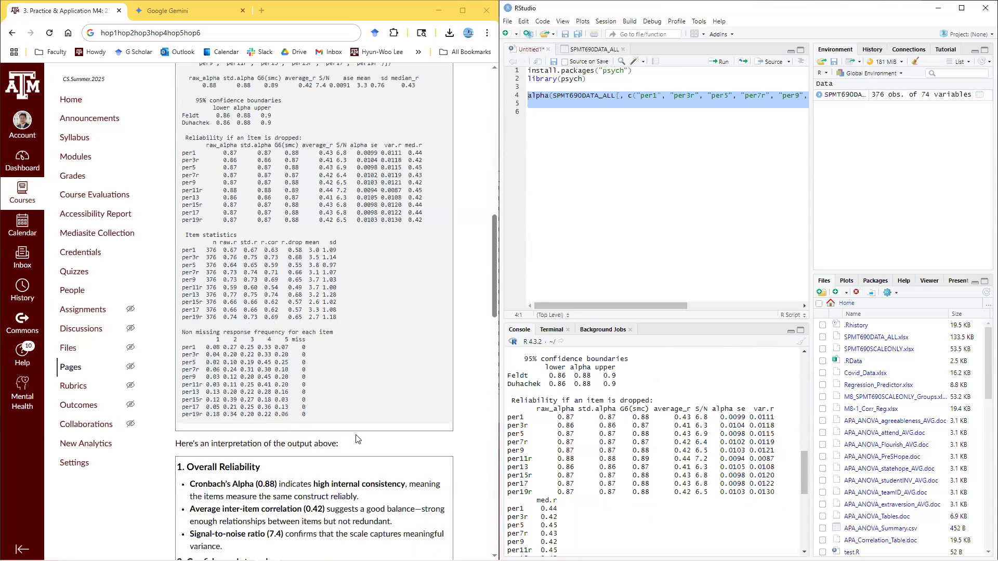
{"action": "scroll", "coordinate": [358, 439], "scroll_direction": "down", "scroll_amount": 1}
{"action": "scroll", "coordinate": [559, 439], "scroll_direction": "up", "scroll_amount": 4}
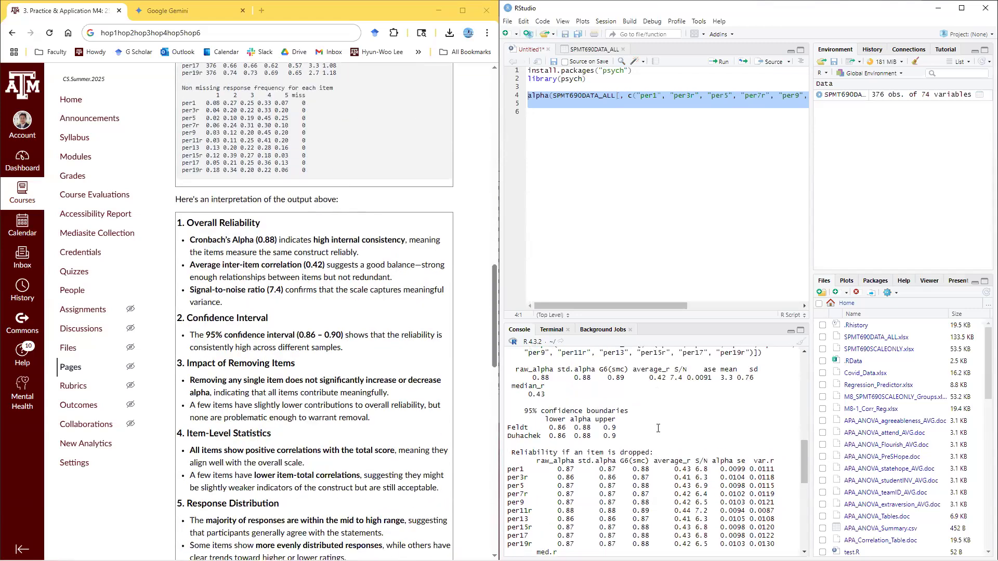
{"action": "left_click_drag", "start_coordinate": [558, 450], "coordinate": [508, 413]}
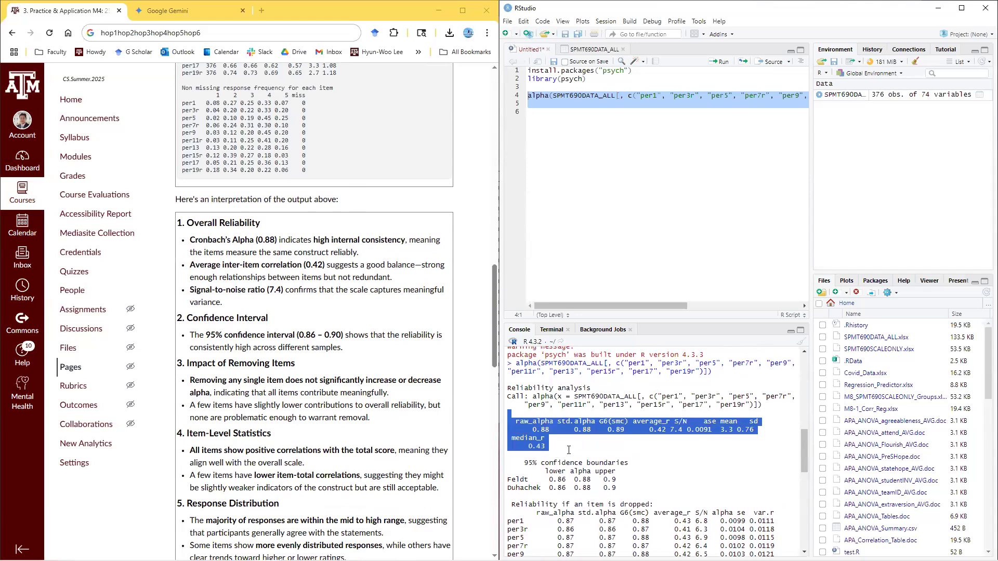
{"action": "left_click", "coordinate": [521, 424]}
{"action": "left_click_drag", "start_coordinate": [520, 422], "coordinate": [552, 425]}
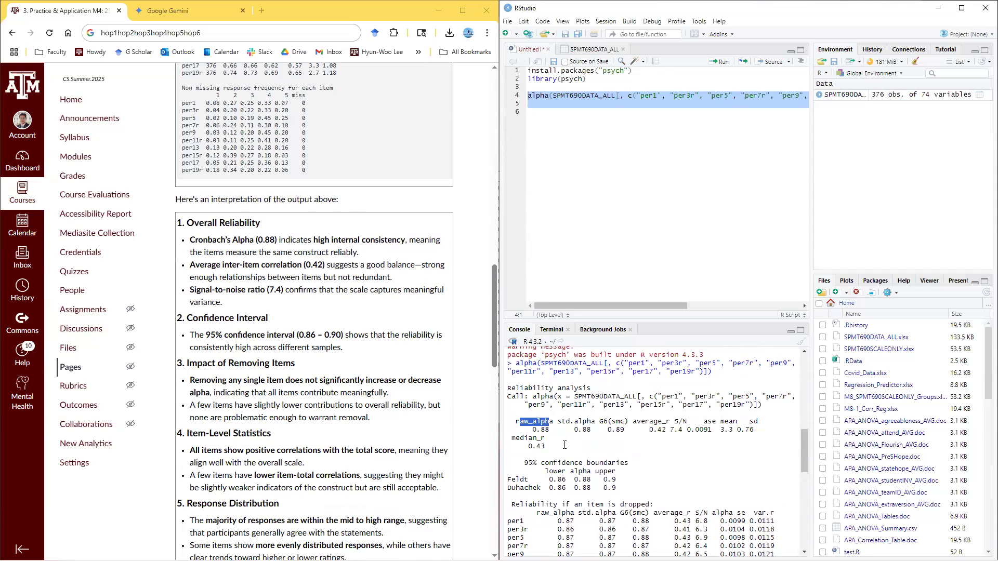
{"action": "left_click", "coordinate": [554, 445]}
{"action": "scroll", "coordinate": [556, 447], "scroll_direction": "down", "scroll_amount": 1}
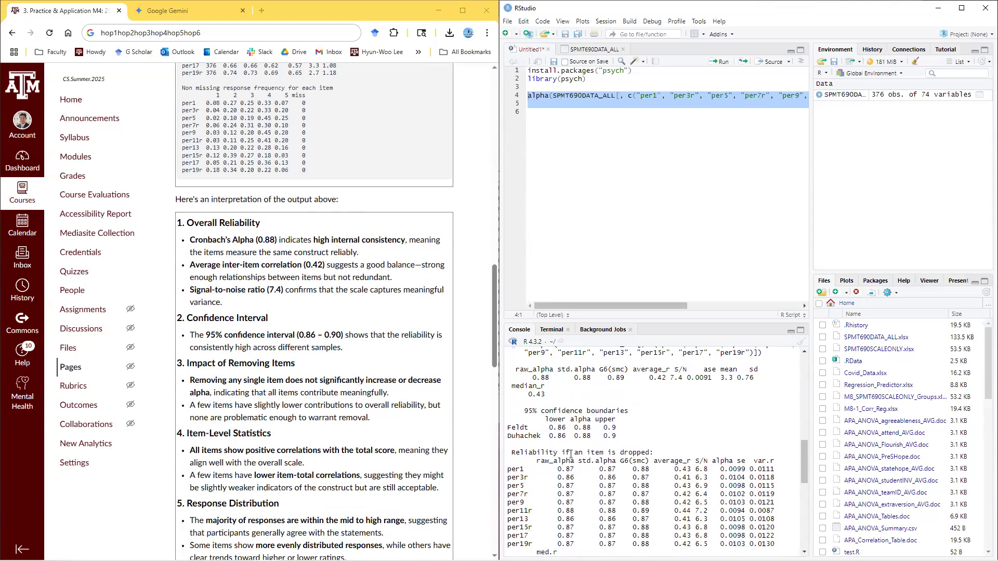
{"action": "scroll", "coordinate": [605, 483], "scroll_direction": "up", "scroll_amount": 1}
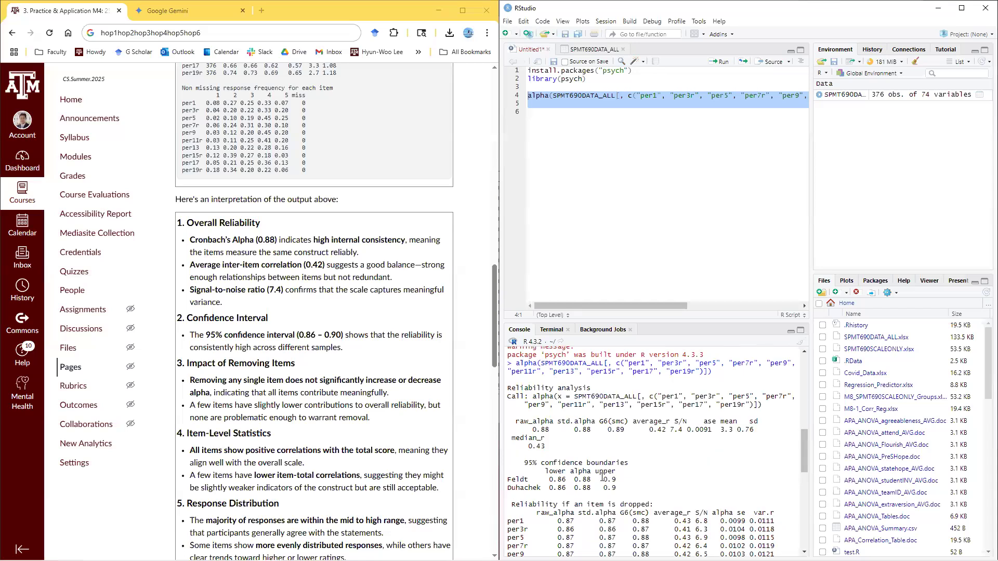
Match the interpretation's average inter-item correlation and signal-to-noise ratio with average_r and S/N in the console
{"action": "left_click_drag", "start_coordinate": [192, 265], "coordinate": [325, 266]}
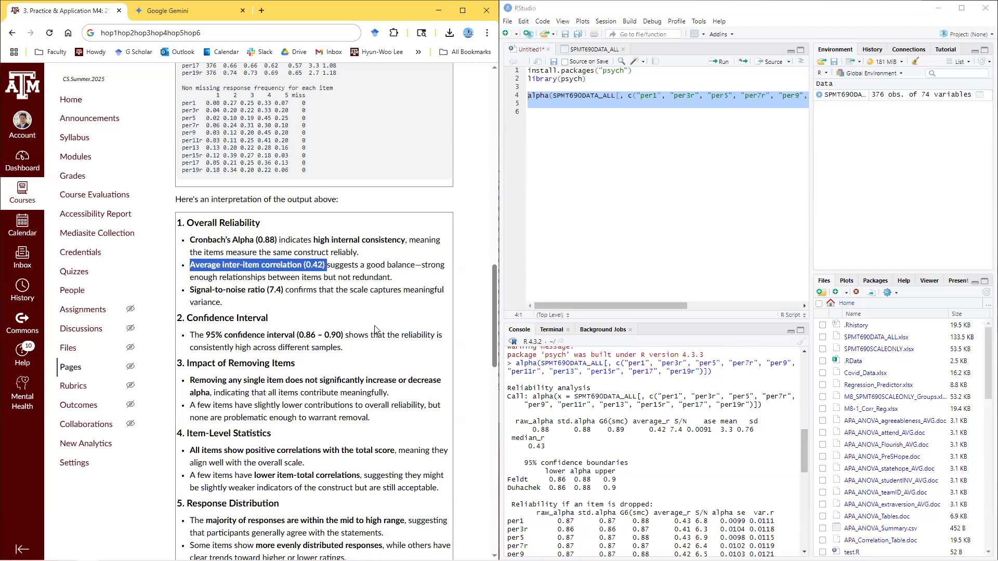
{"action": "left_click", "coordinate": [338, 285]}
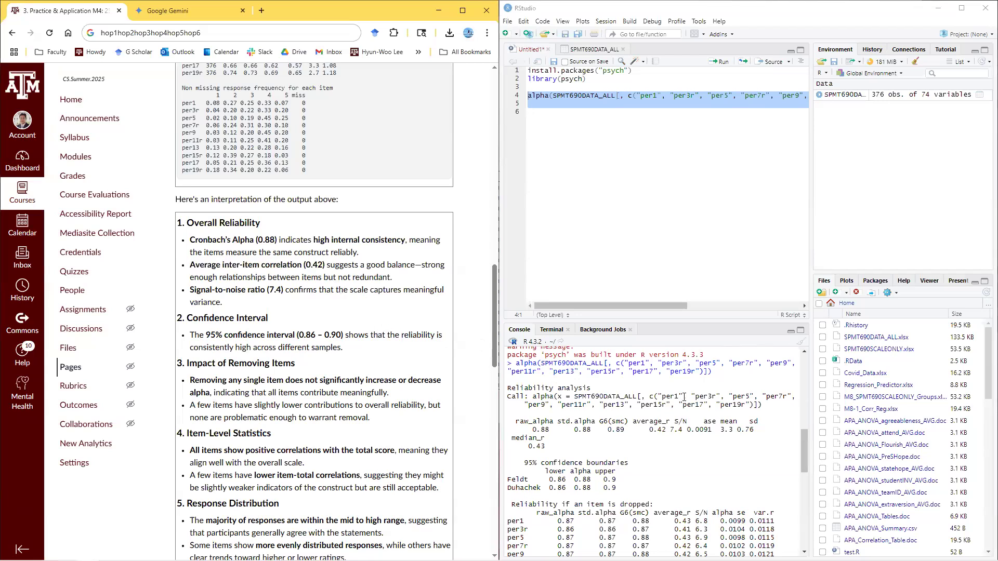
{"action": "left_click_drag", "start_coordinate": [666, 430], "coordinate": [649, 433]}
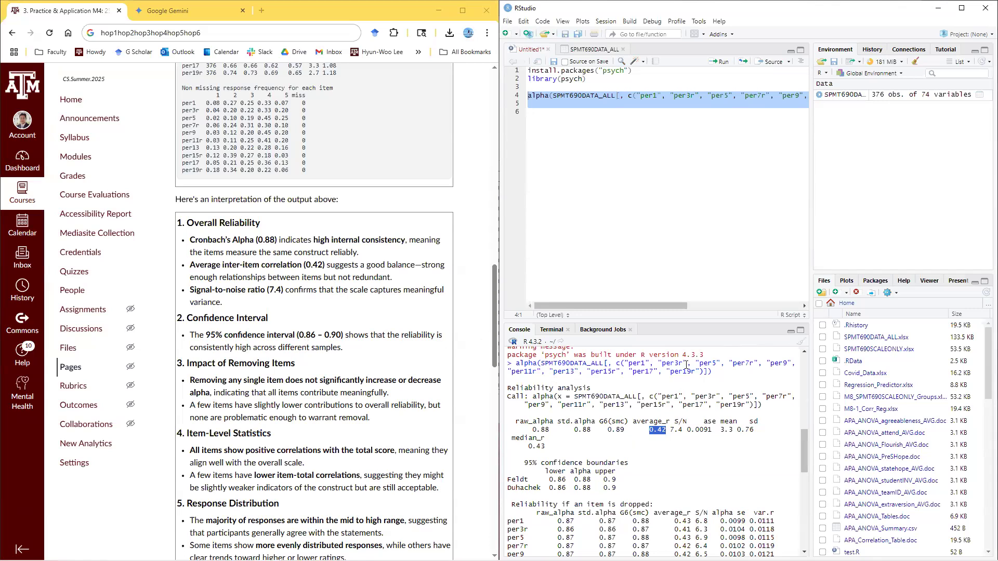
{"action": "left_click_drag", "start_coordinate": [684, 434], "coordinate": [670, 435]}
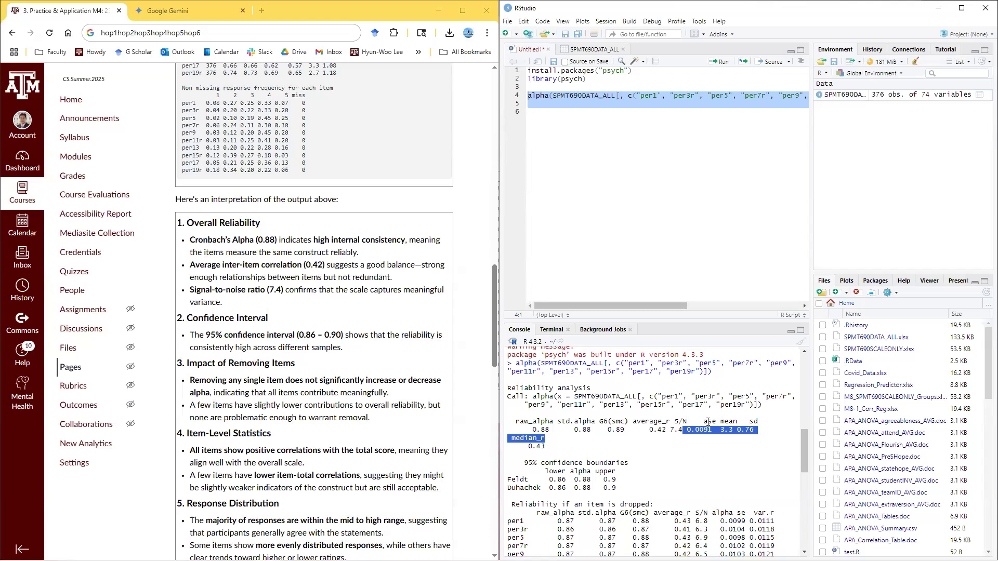
Match the Cronbach's Alpha named under Overall Reliability with the raw_alpha value in the console
{"action": "left_click_drag", "start_coordinate": [277, 240], "coordinate": [183, 242]}
{"action": "left_click_drag", "start_coordinate": [548, 432], "coordinate": [520, 424]}
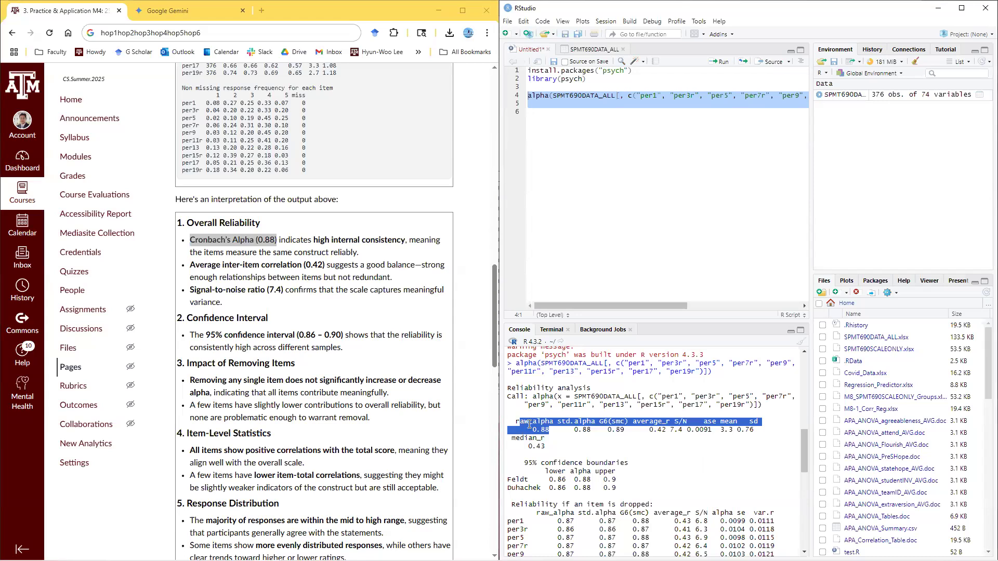
{"action": "left_click", "coordinate": [549, 423]}
{"action": "left_click_drag", "start_coordinate": [549, 430], "coordinate": [534, 429]}
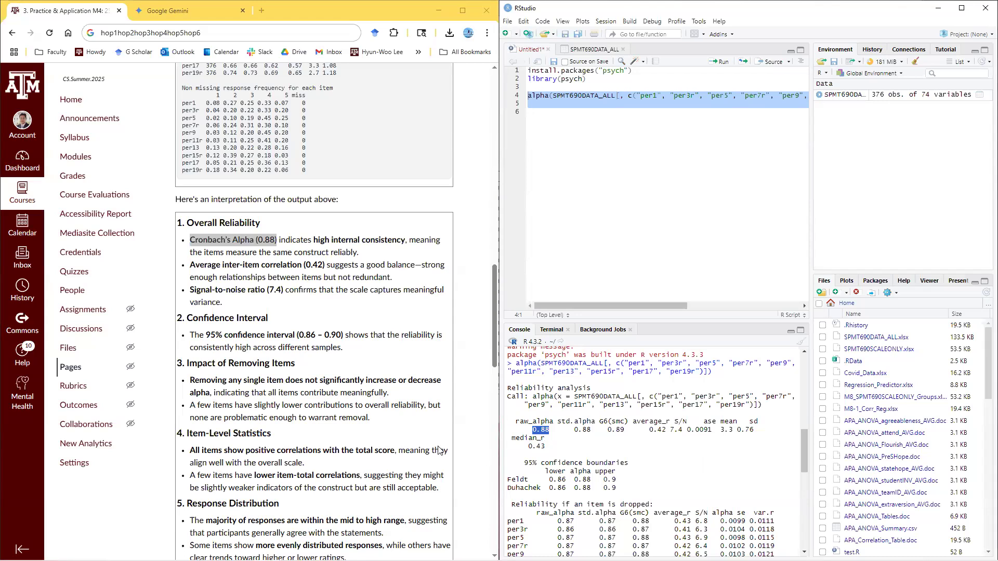
Check the Confidence Interval interpretation against the 95% confidence boundaries in the console
{"action": "scroll", "coordinate": [439, 450], "scroll_direction": "down", "scroll_amount": 2}
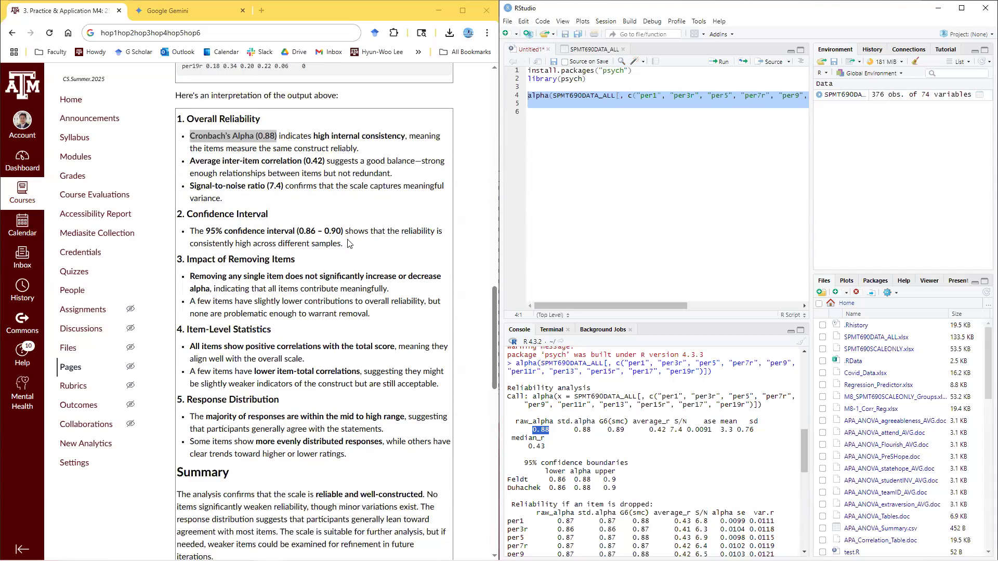
{"action": "scroll", "coordinate": [611, 436], "scroll_direction": "down", "scroll_amount": 2}
{"action": "left_click_drag", "start_coordinate": [612, 436], "coordinate": [514, 411]}
{"action": "left_click", "coordinate": [592, 435]}
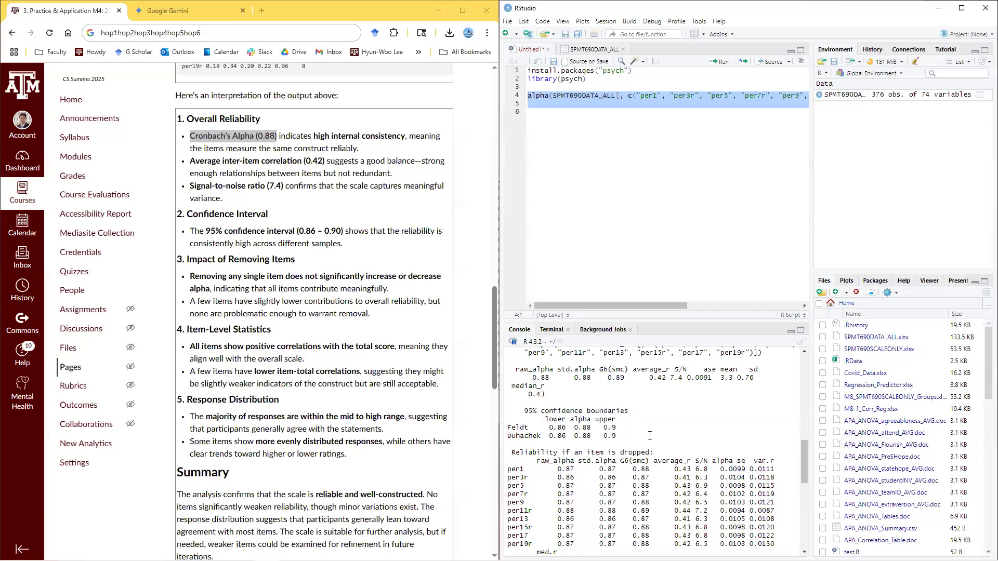
Examine the "Reliability if an item is dropped" table in the console, starting with the raw_alpha for per1
{"action": "scroll", "coordinate": [591, 406], "scroll_direction": "down", "scroll_amount": 2}
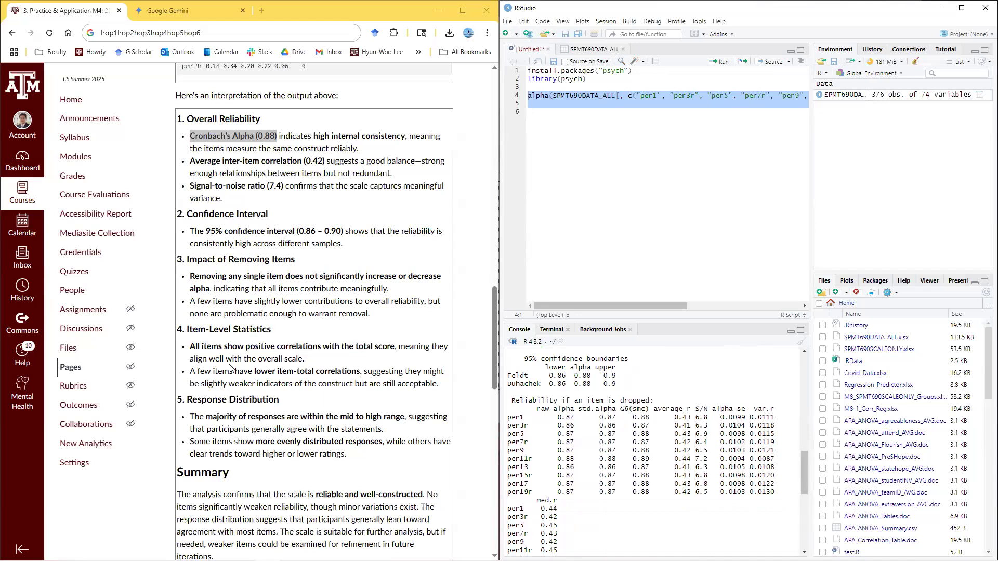
{"action": "scroll", "coordinate": [319, 253], "scroll_direction": "down", "scroll_amount": 2}
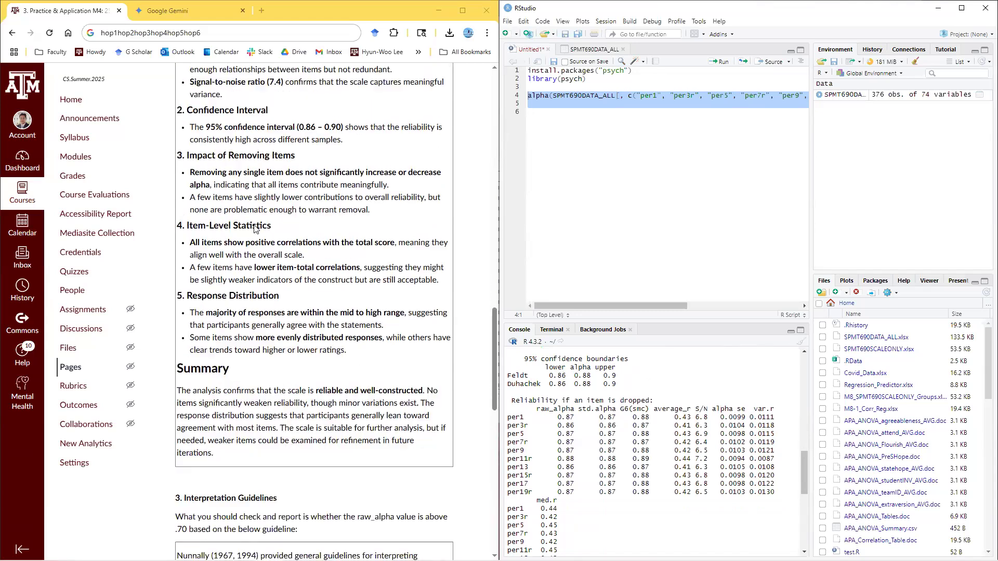
{"action": "scroll", "coordinate": [571, 432], "scroll_direction": "down", "scroll_amount": 1}
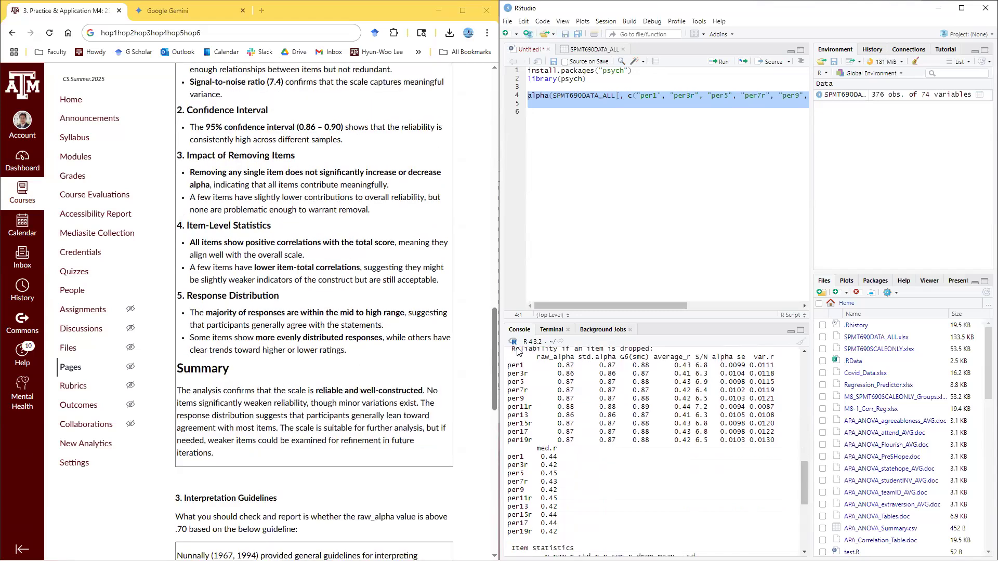
{"action": "scroll", "coordinate": [523, 384], "scroll_direction": "down", "scroll_amount": 1}
{"action": "scroll", "coordinate": [523, 383], "scroll_direction": "up", "scroll_amount": 2}
{"action": "left_click_drag", "start_coordinate": [511, 401], "coordinate": [673, 401]}
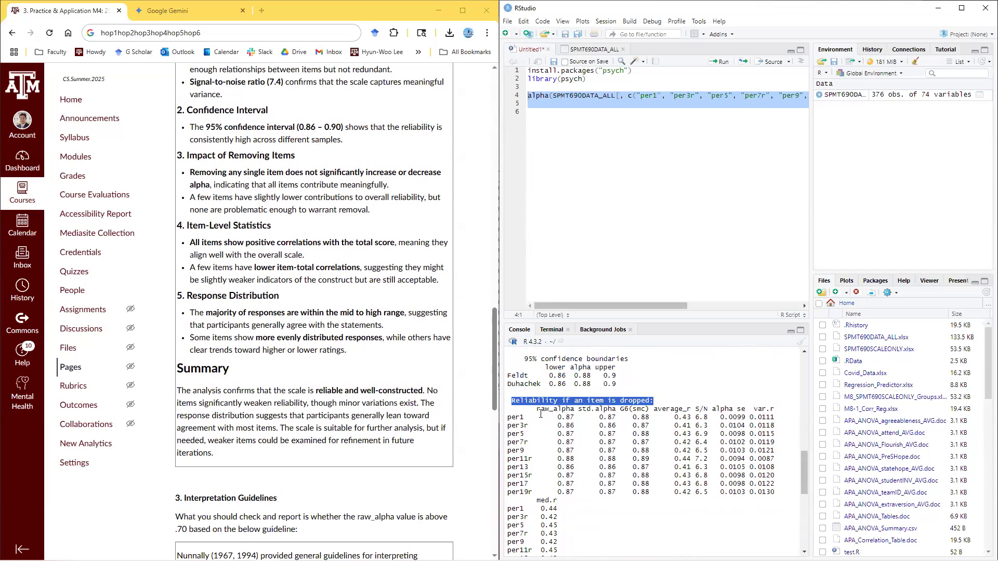
{"action": "left_click_drag", "start_coordinate": [558, 417], "coordinate": [574, 417]}
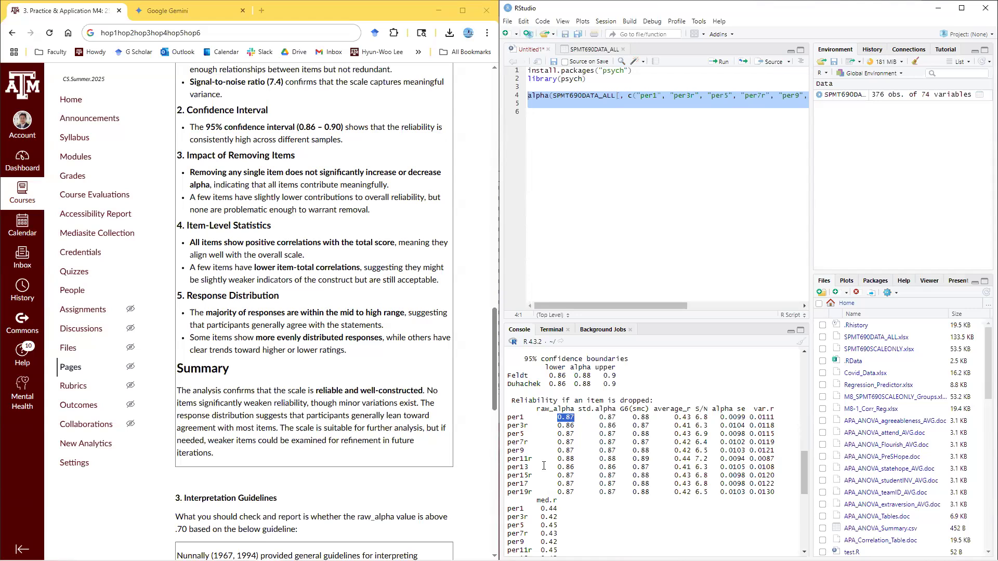
Compare the overall raw_alpha with the item-dropped raw_alpha column, focusing on the per11r row
{"action": "left_click", "coordinate": [555, 454]}
{"action": "scroll", "coordinate": [567, 399], "scroll_direction": "up", "scroll_amount": 2}
{"action": "left_click_drag", "start_coordinate": [550, 378], "coordinate": [533, 379]}
{"action": "scroll", "coordinate": [554, 416], "scroll_direction": "down", "scroll_amount": 2}
{"action": "left_click_drag", "start_coordinate": [508, 459], "coordinate": [575, 459]}
{"action": "left_click", "coordinate": [577, 494]}
{"action": "left_click_drag", "start_coordinate": [575, 492], "coordinate": [537, 409]}
{"action": "left_click_drag", "start_coordinate": [575, 459], "coordinate": [692, 458]}
{"action": "left_click", "coordinate": [521, 459]}
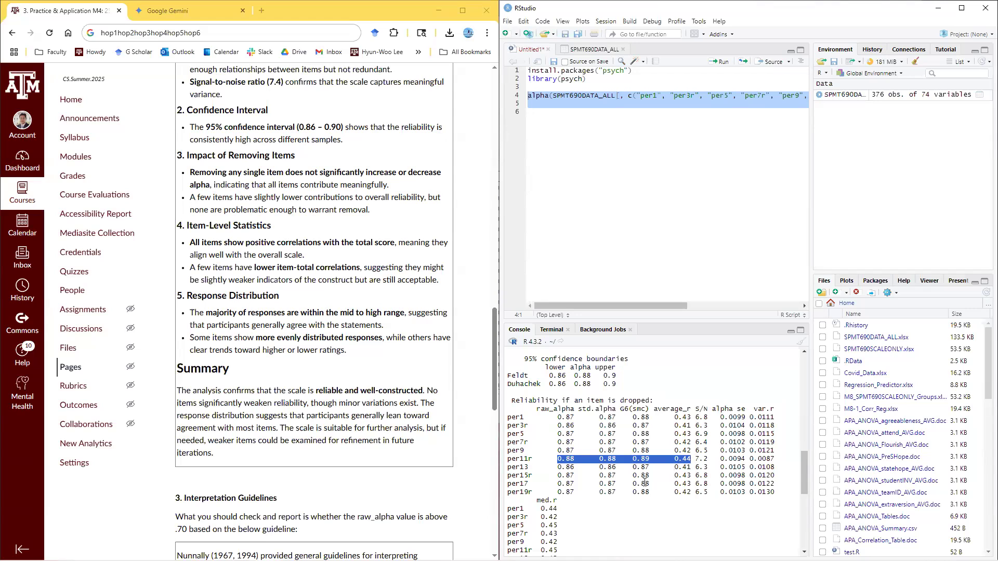
Check the Item-Level Statistics interpretation on the course page against the Item statistics table in the console
{"action": "scroll", "coordinate": [645, 483], "scroll_direction": "down", "scroll_amount": 2}
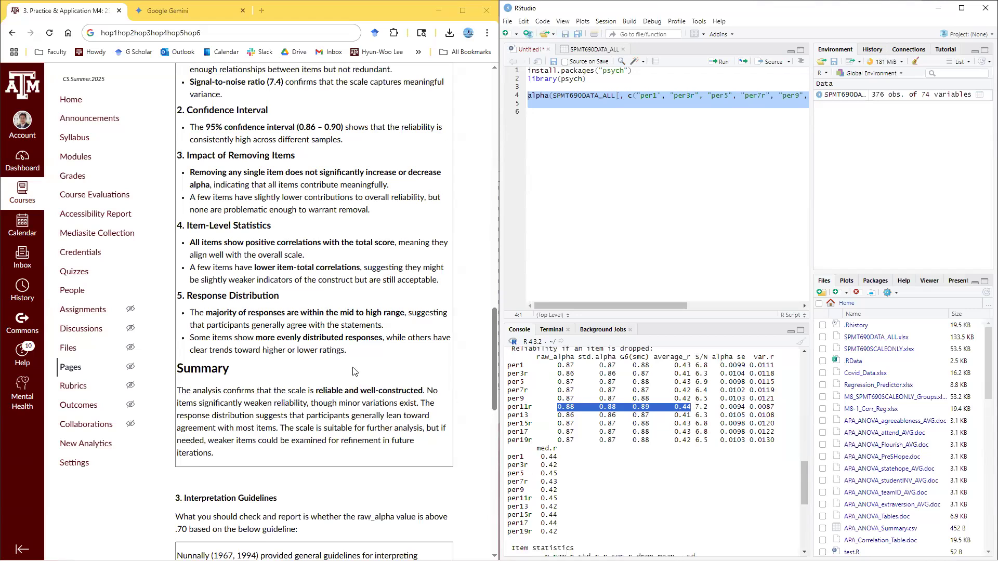
{"action": "scroll", "coordinate": [353, 371], "scroll_direction": "down", "scroll_amount": 1}
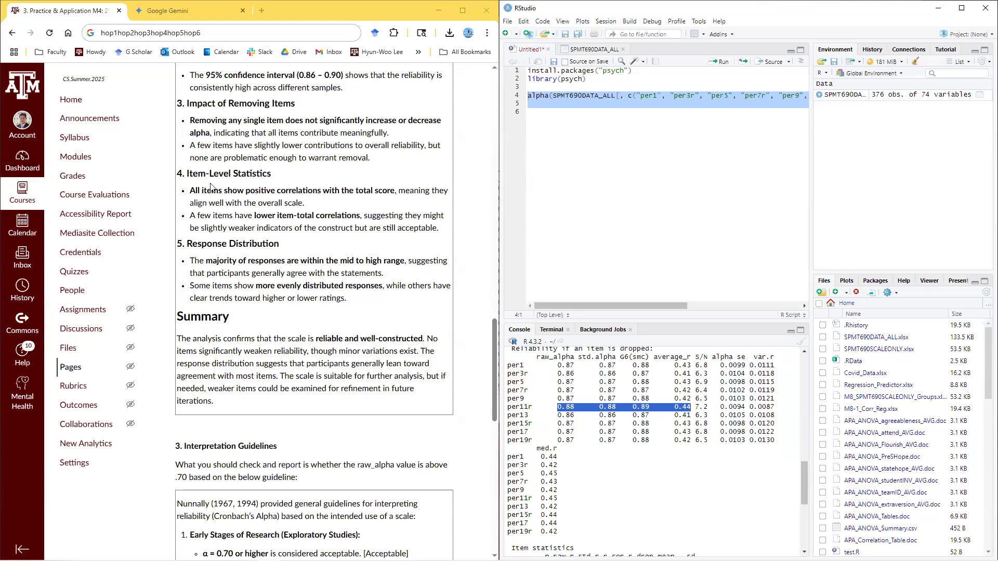
{"action": "left_click_drag", "start_coordinate": [211, 189], "coordinate": [198, 179]}
{"action": "left_click", "coordinate": [234, 193]}
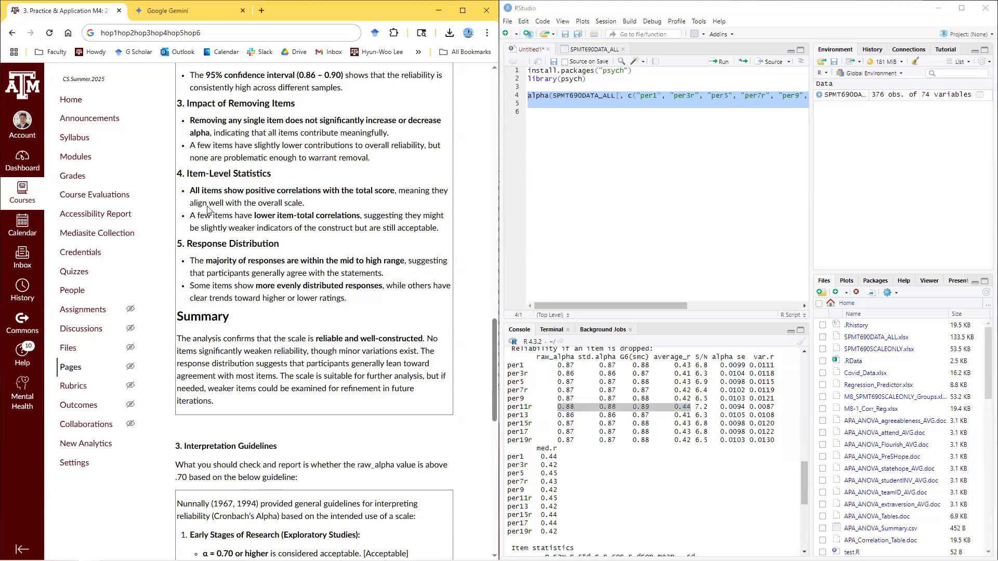
{"action": "left_click_drag", "start_coordinate": [196, 190], "coordinate": [400, 191]}
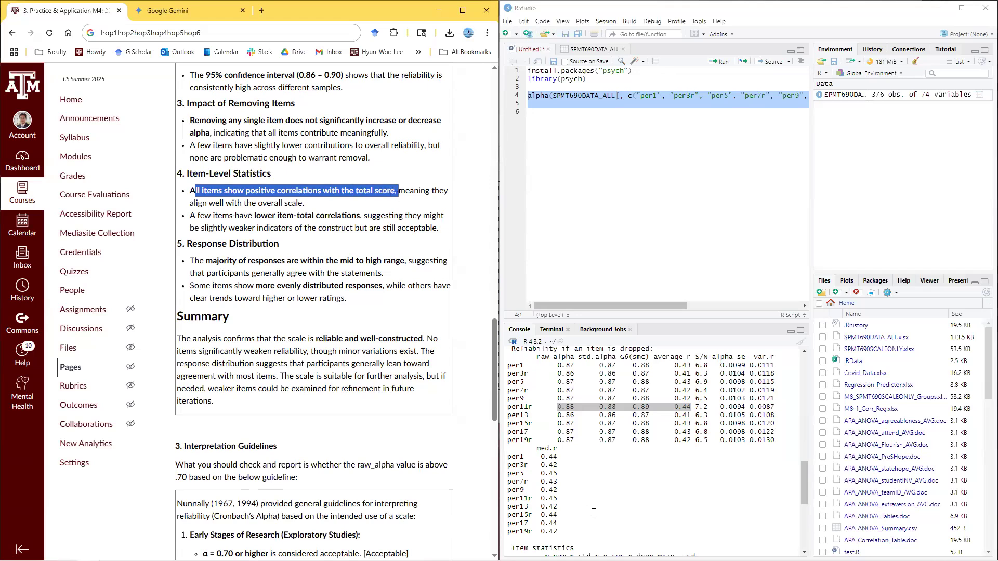
{"action": "scroll", "coordinate": [602, 502], "scroll_direction": "down", "scroll_amount": 2}
{"action": "scroll", "coordinate": [602, 501], "scroll_direction": "down", "scroll_amount": 5}
{"action": "left_click_drag", "start_coordinate": [511, 388], "coordinate": [725, 482]}
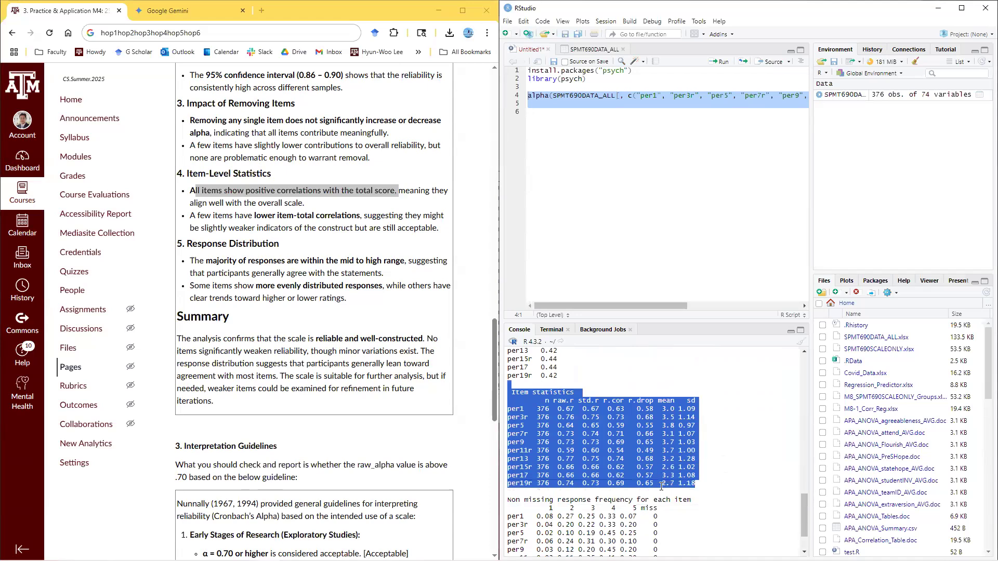
Review the Response Distribution interpretation alongside the non-missing response frequency table in the console
{"action": "scroll", "coordinate": [374, 338], "scroll_direction": "down", "scroll_amount": 1}
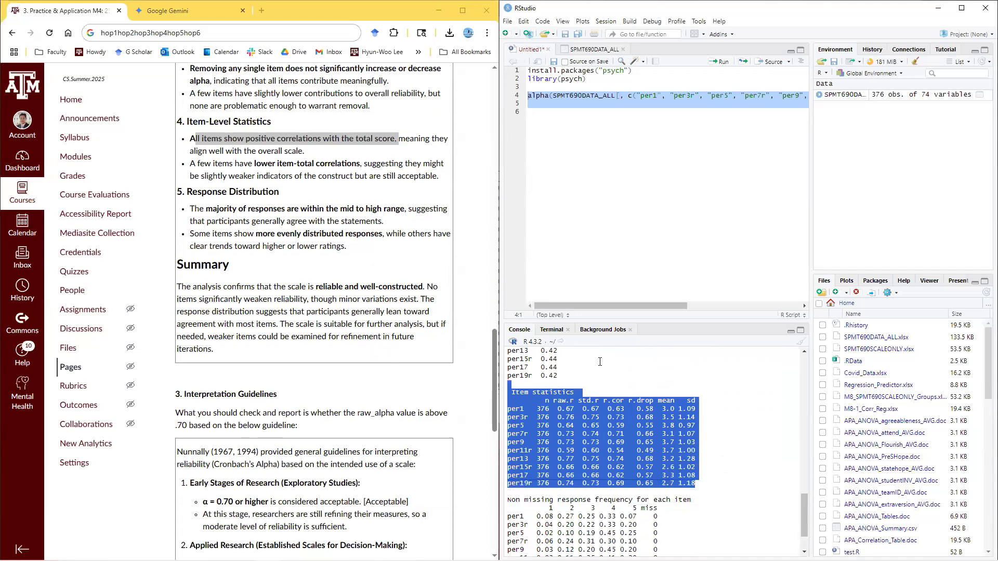
{"action": "scroll", "coordinate": [600, 361], "scroll_direction": "down", "scroll_amount": 2}
{"action": "scroll", "coordinate": [710, 474], "scroll_direction": "up", "scroll_amount": 4}
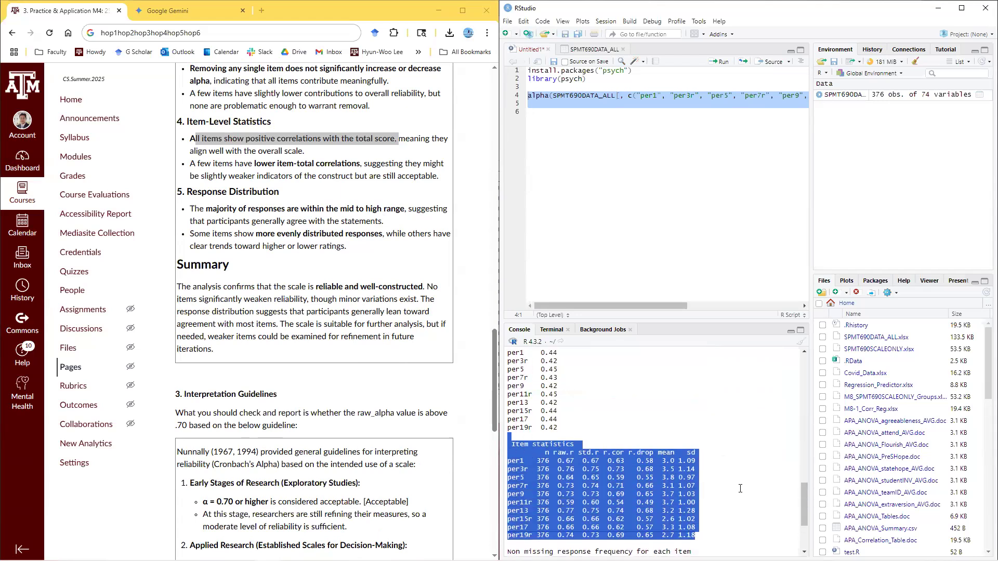
{"action": "scroll", "coordinate": [740, 489], "scroll_direction": "down", "scroll_amount": 2}
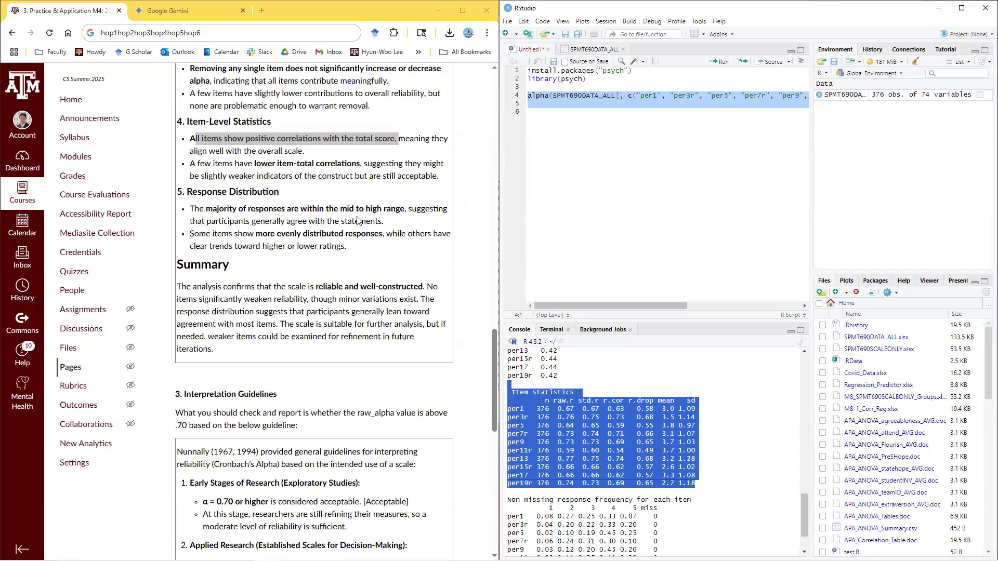
{"action": "scroll", "coordinate": [756, 487], "scroll_direction": "down", "scroll_amount": 2}
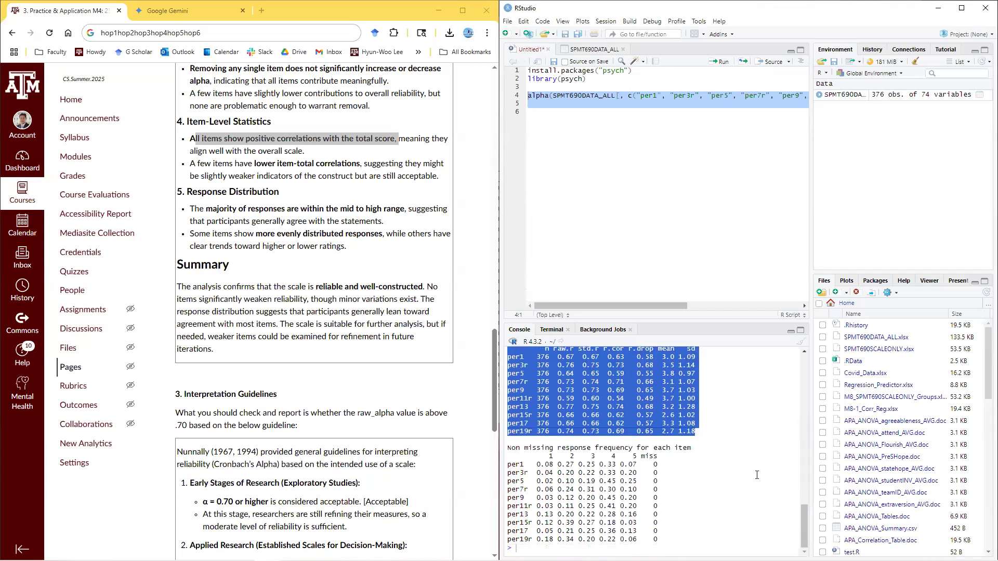
Review the Summary interpretation on the course page, highlighting "reliable and well-constructed", alongside the reliability output in the console
{"action": "left_click", "coordinate": [756, 474]}
{"action": "scroll", "coordinate": [743, 473], "scroll_direction": "up", "scroll_amount": 2}
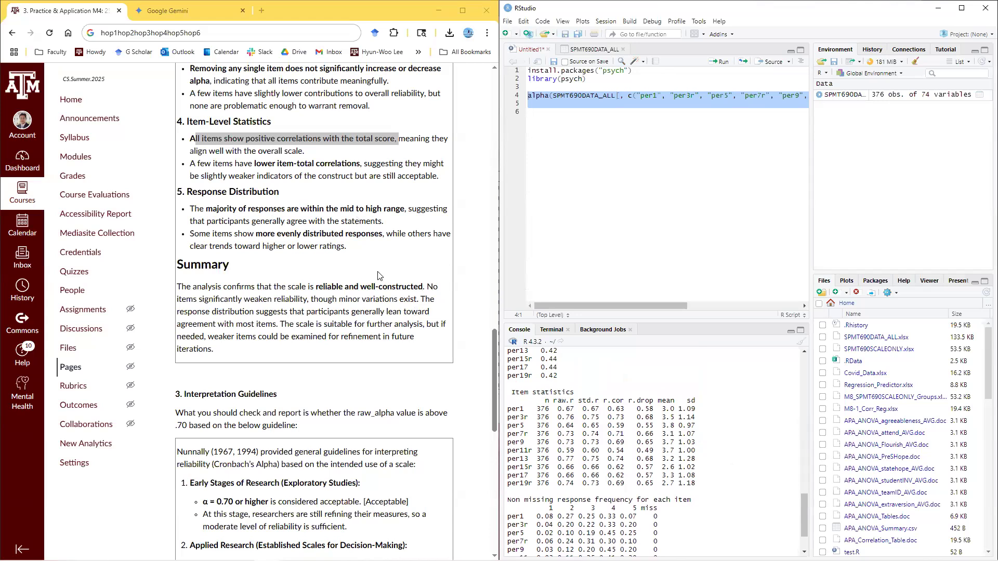
{"action": "scroll", "coordinate": [376, 272], "scroll_direction": "down", "scroll_amount": 1}
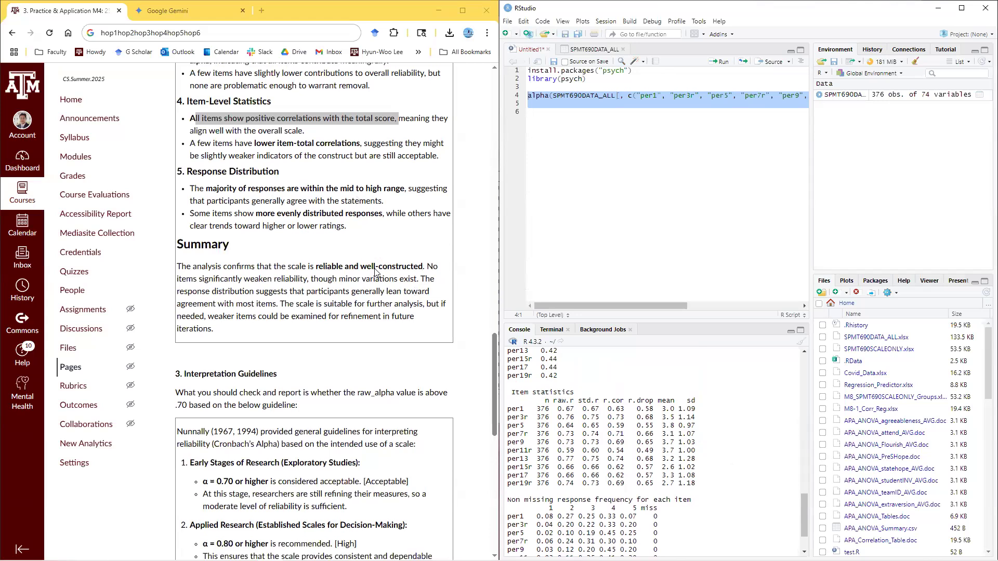
{"action": "scroll", "coordinate": [230, 253], "scroll_direction": "down", "scroll_amount": 1}
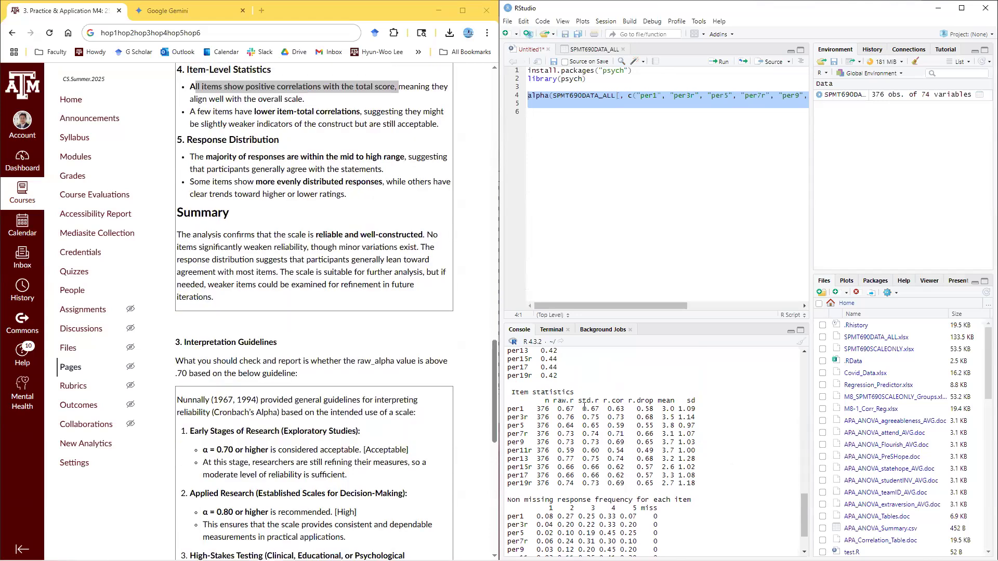
{"action": "scroll", "coordinate": [641, 519], "scroll_direction": "up", "scroll_amount": 4}
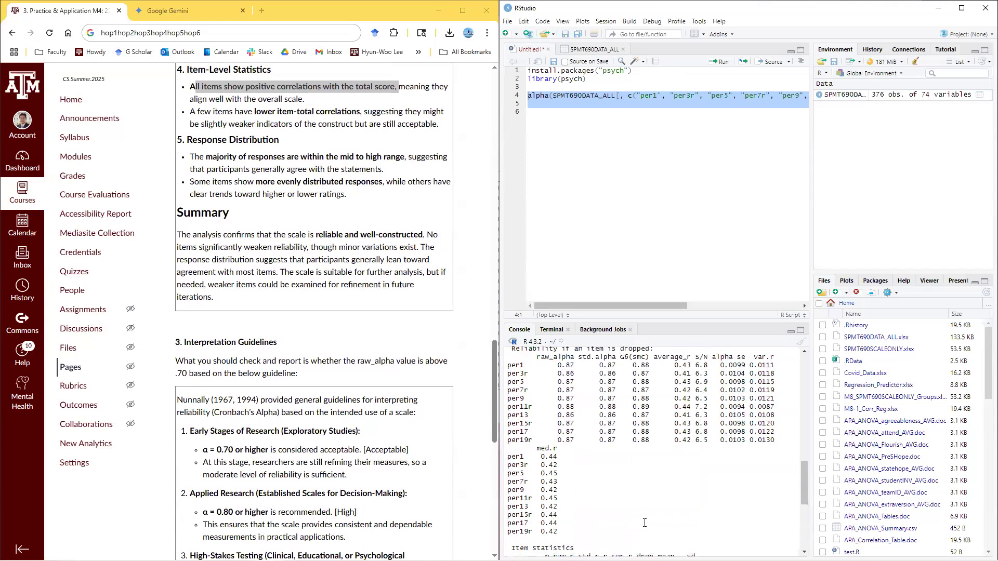
{"action": "scroll", "coordinate": [647, 525], "scroll_direction": "up", "scroll_amount": 4}
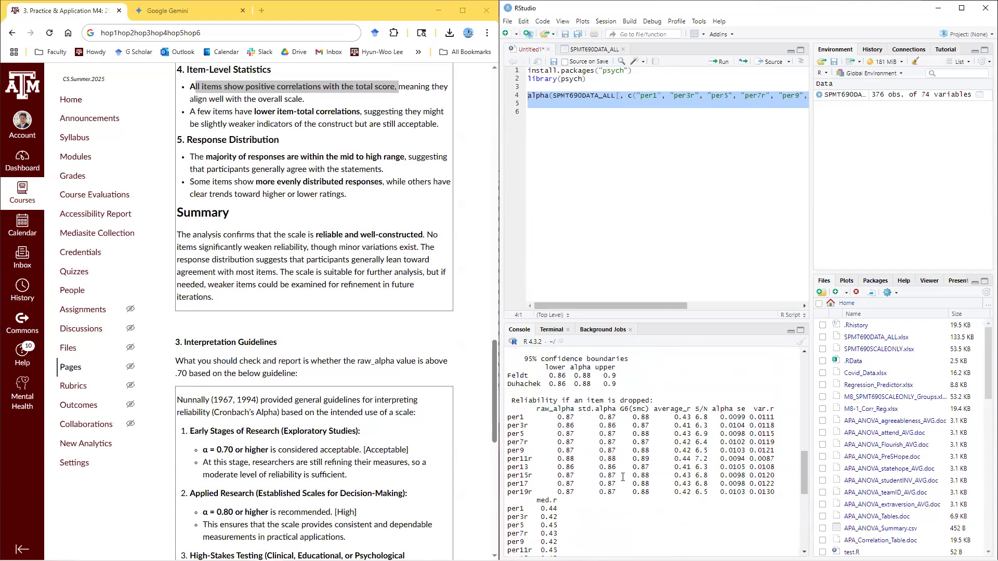
{"action": "left_click_drag", "start_coordinate": [317, 234], "coordinate": [424, 238]}
Compare the overall raw_alpha in the console with Nunnally's 0.70, 0.80 and 0.90 thresholds in the Interpretation Guidelines
{"action": "scroll", "coordinate": [364, 323], "scroll_direction": "down", "scroll_amount": 1}
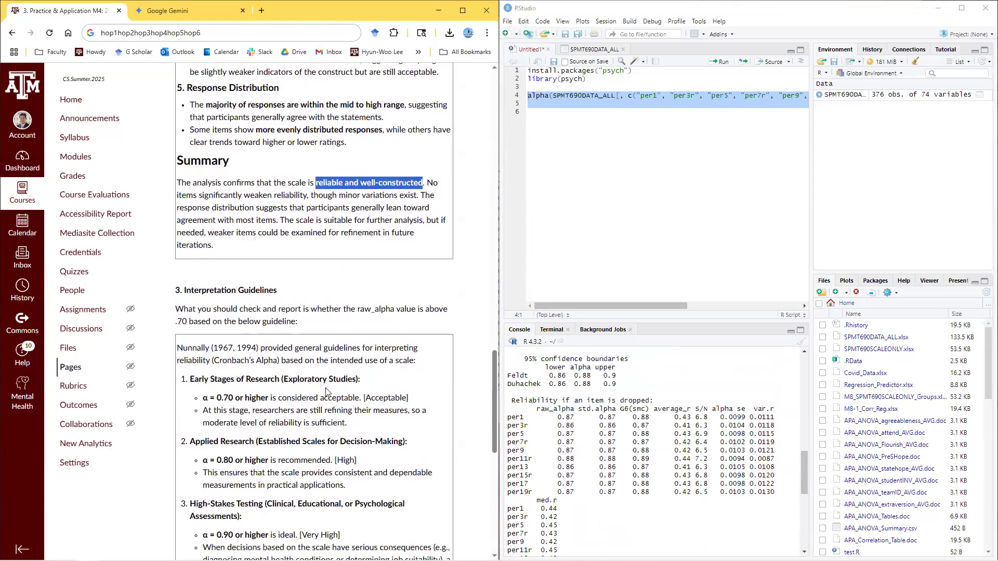
{"action": "scroll", "coordinate": [326, 392], "scroll_direction": "down", "scroll_amount": 2}
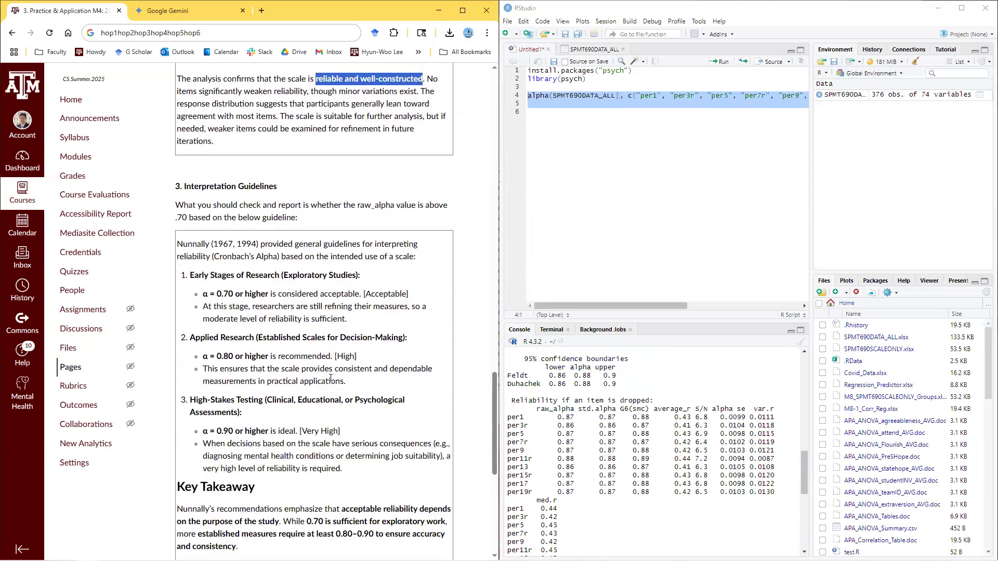
{"action": "scroll", "coordinate": [561, 418], "scroll_direction": "up", "scroll_amount": 5}
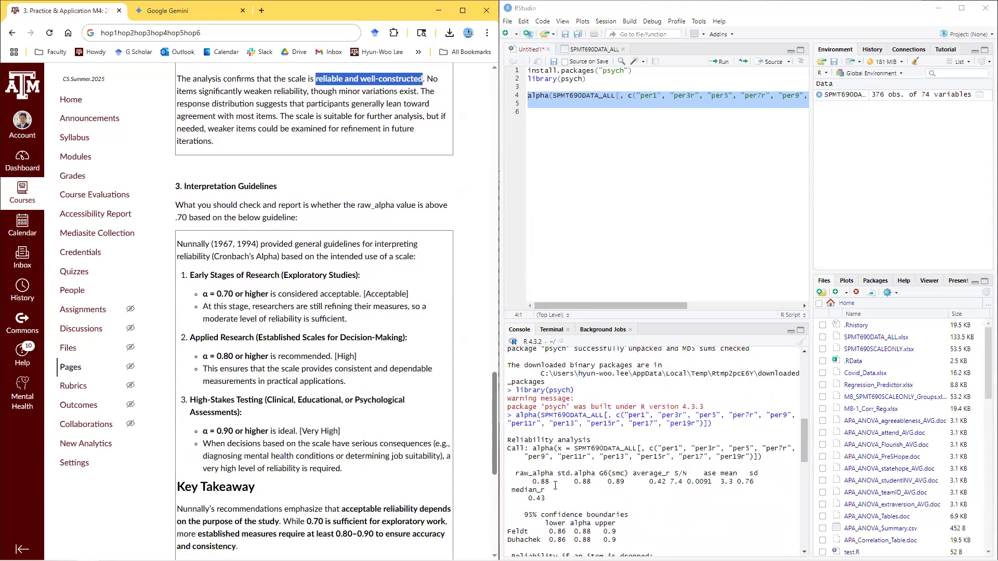
{"action": "left_click_drag", "start_coordinate": [551, 482], "coordinate": [516, 482]}
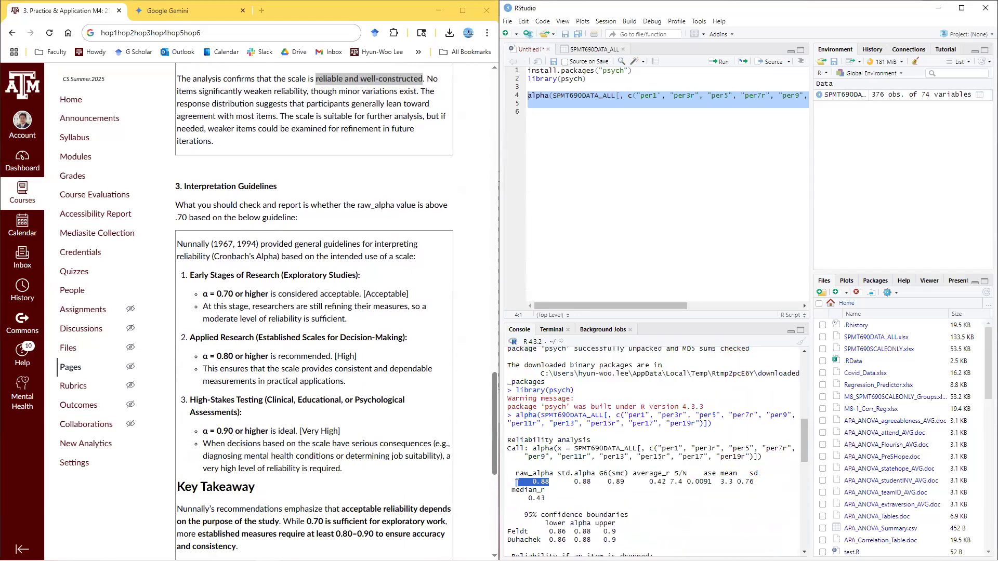
{"action": "scroll", "coordinate": [400, 470], "scroll_direction": "down", "scroll_amount": 1}
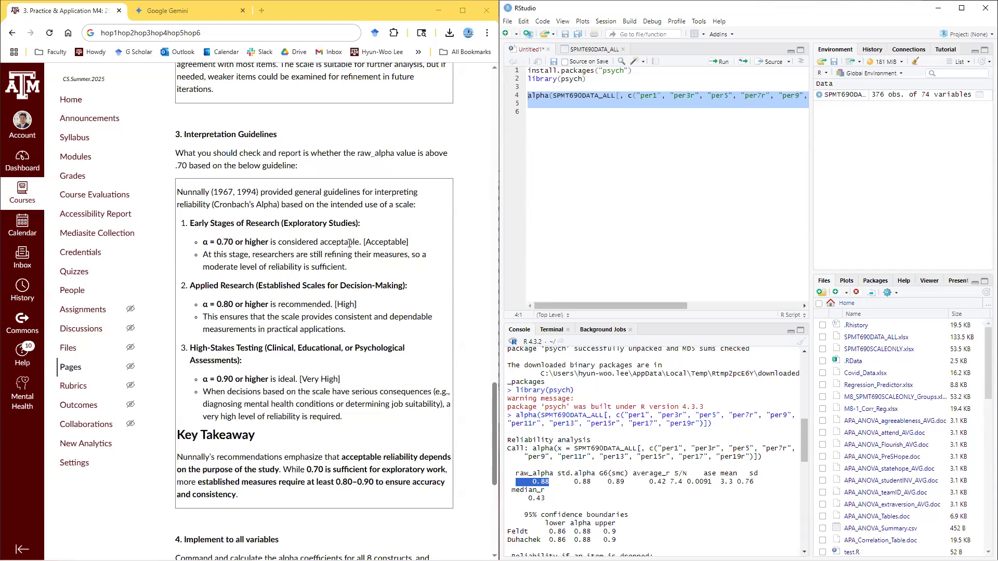
{"action": "left_click_drag", "start_coordinate": [225, 305], "coordinate": [233, 305]}
{"action": "left_click_drag", "start_coordinate": [302, 305], "coordinate": [357, 305]}
{"action": "scroll", "coordinate": [360, 310], "scroll_direction": "down", "scroll_amount": 1}
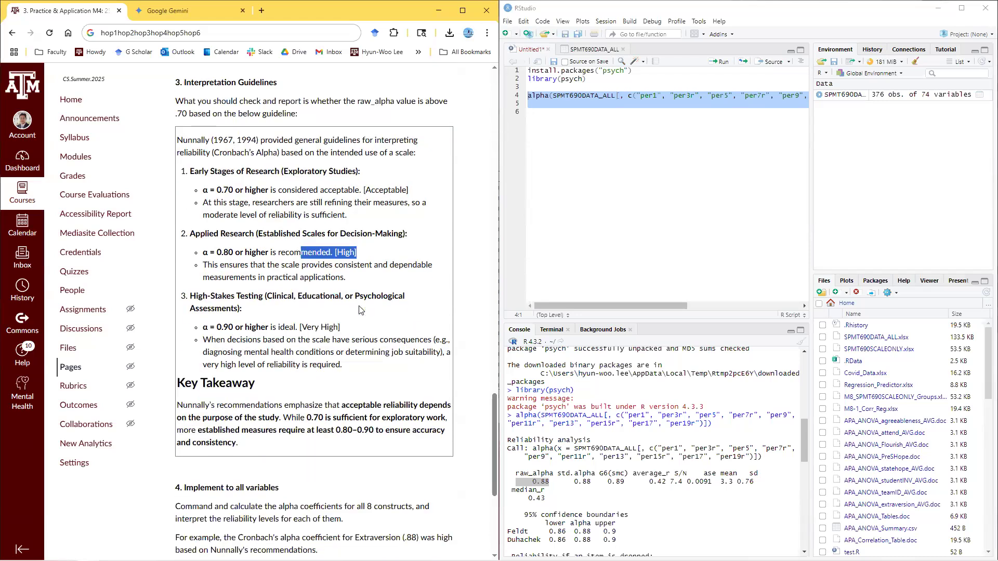
{"action": "left_click_drag", "start_coordinate": [223, 327], "coordinate": [226, 329]}
{"action": "left_click_drag", "start_coordinate": [319, 327], "coordinate": [355, 328]}
{"action": "left_click", "coordinate": [374, 370]}
Read the Key Takeaway paragraph on Nunnally's reliability recommendations
{"action": "scroll", "coordinate": [378, 372], "scroll_direction": "down", "scroll_amount": 1}
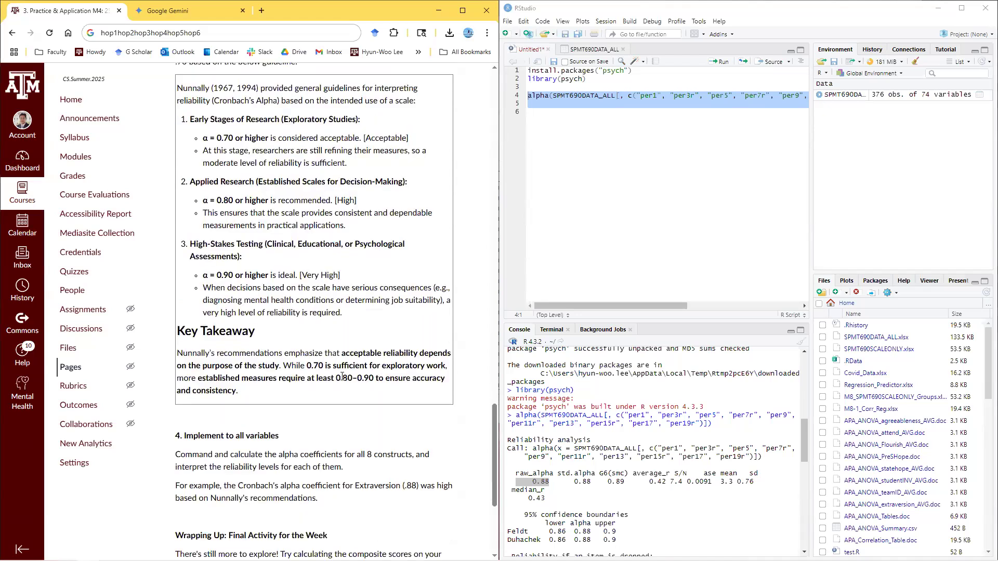
{"action": "left_click_drag", "start_coordinate": [177, 353], "coordinate": [280, 353]}
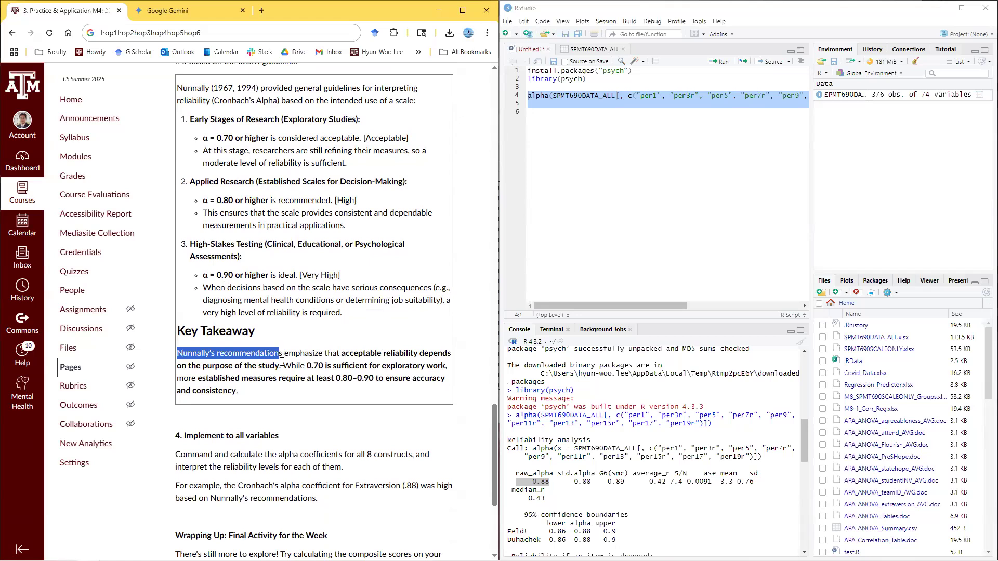
{"action": "left_click", "coordinate": [271, 399]}
{"action": "double_click", "coordinate": [211, 354]}
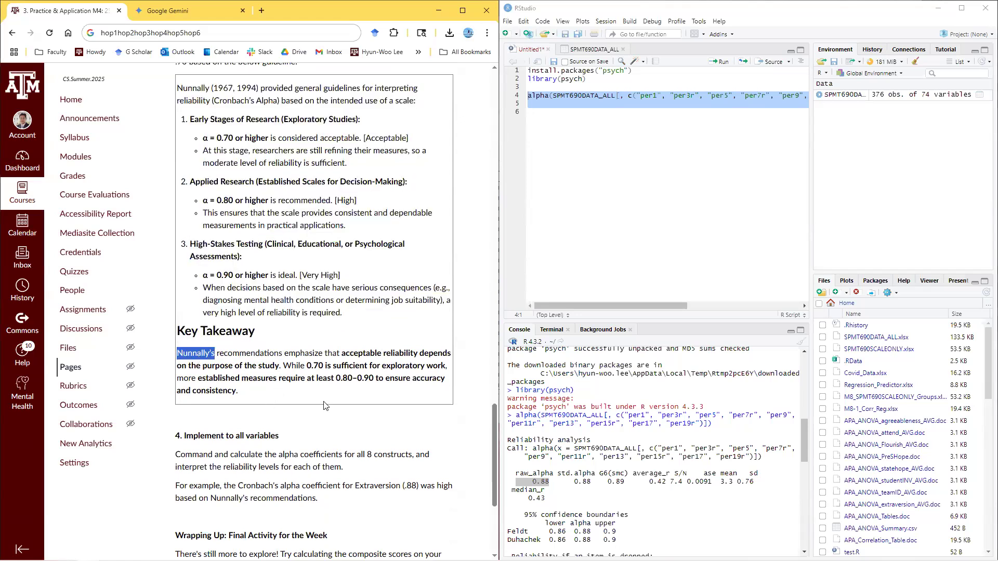
Read the "4. Implement to all variables" instruction about calculating and interpreting alpha coefficients for all 8 constructs
{"action": "scroll", "coordinate": [304, 410], "scroll_direction": "down", "scroll_amount": 1}
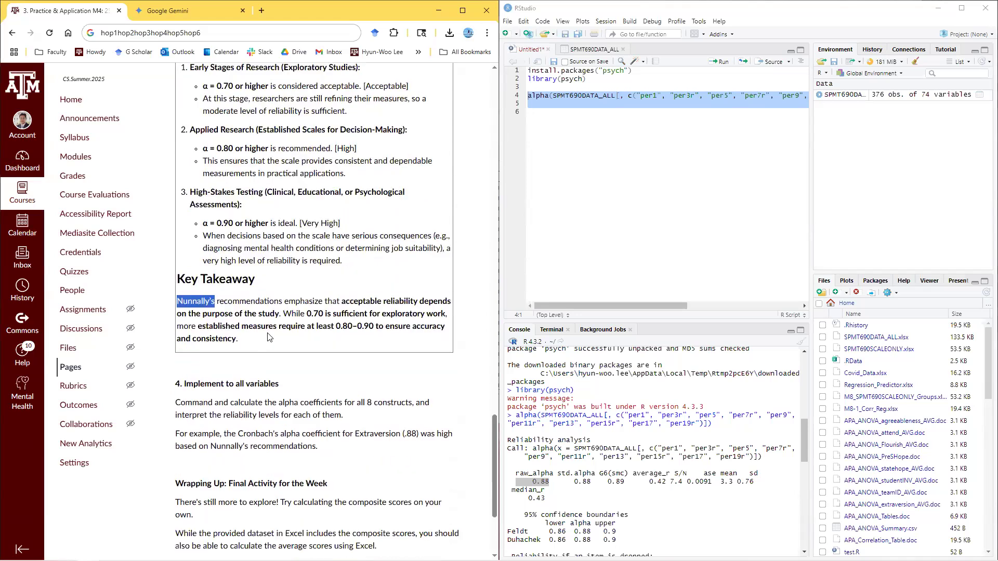
{"action": "scroll", "coordinate": [301, 341], "scroll_direction": "down", "scroll_amount": 2}
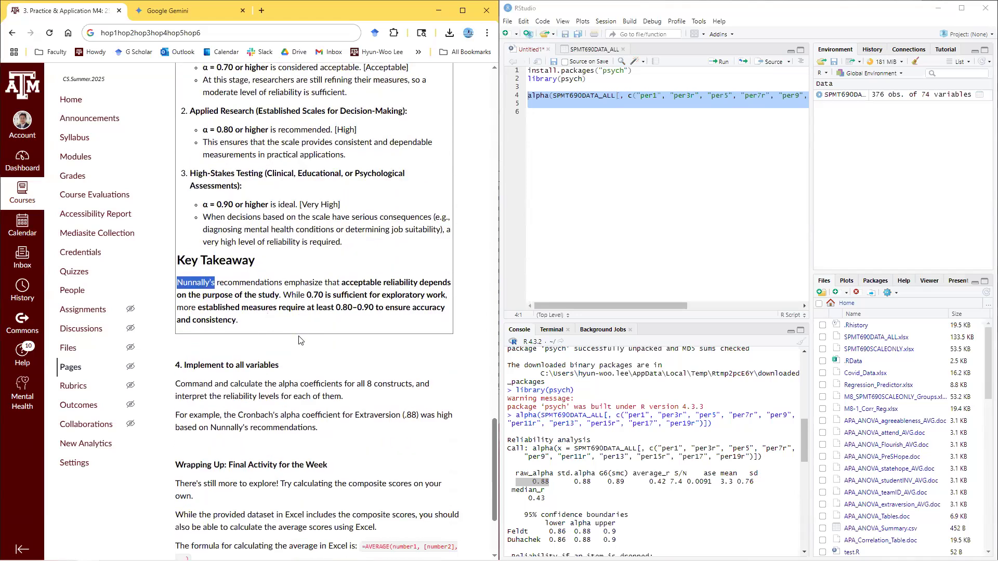
{"action": "scroll", "coordinate": [260, 326], "scroll_direction": "down", "scroll_amount": 1}
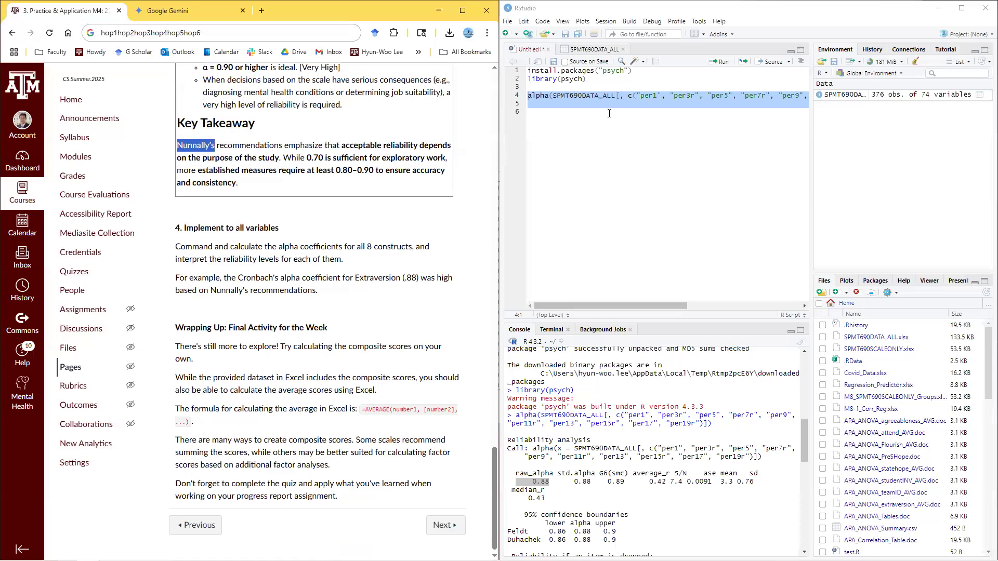
{"action": "left_click", "coordinate": [591, 411]}
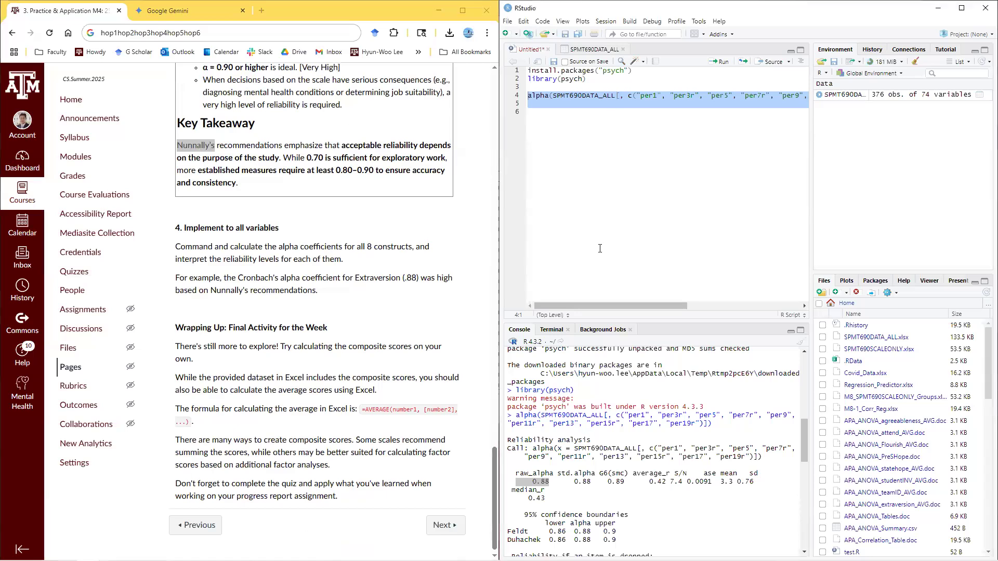
{"action": "left_click", "coordinate": [552, 117]}
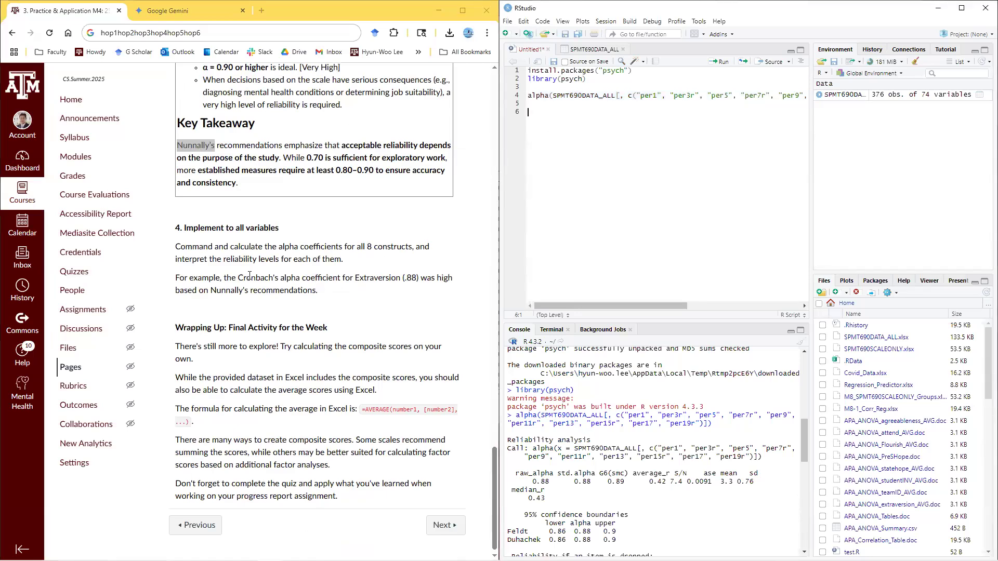
{"action": "left_click_drag", "start_coordinate": [367, 260], "coordinate": [175, 248]}
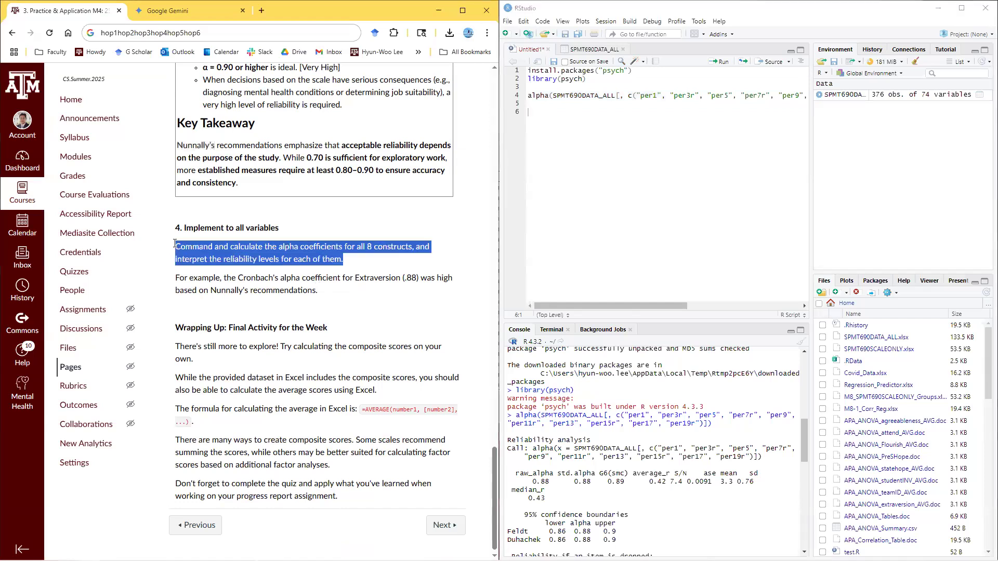
{"action": "left_click", "coordinate": [340, 254]}
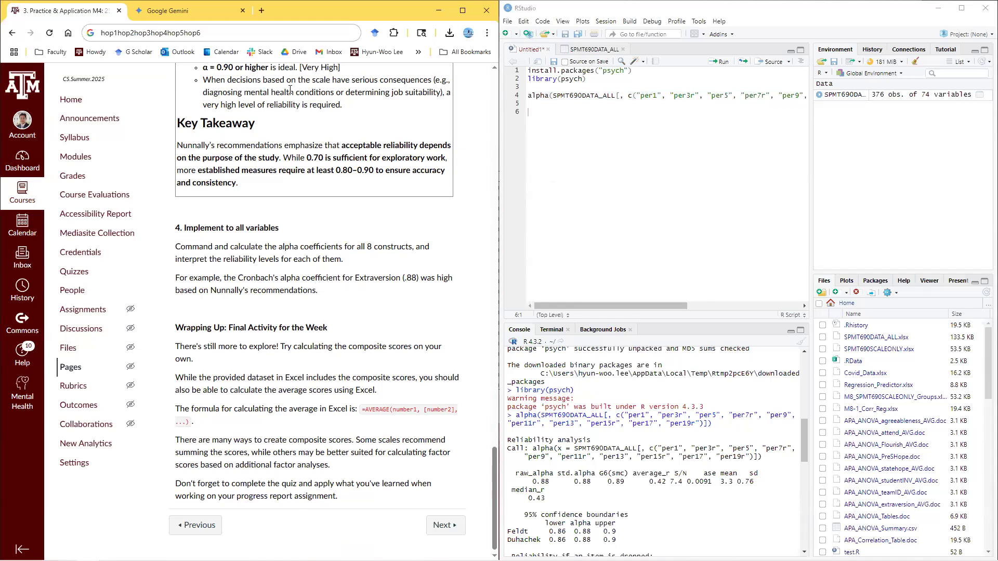
Switch to Gemini and draft a prompt: coding reliability scores in R using alpha command; change the code's variable names based on the new variables provided
{"action": "left_click", "coordinate": [196, 9]}
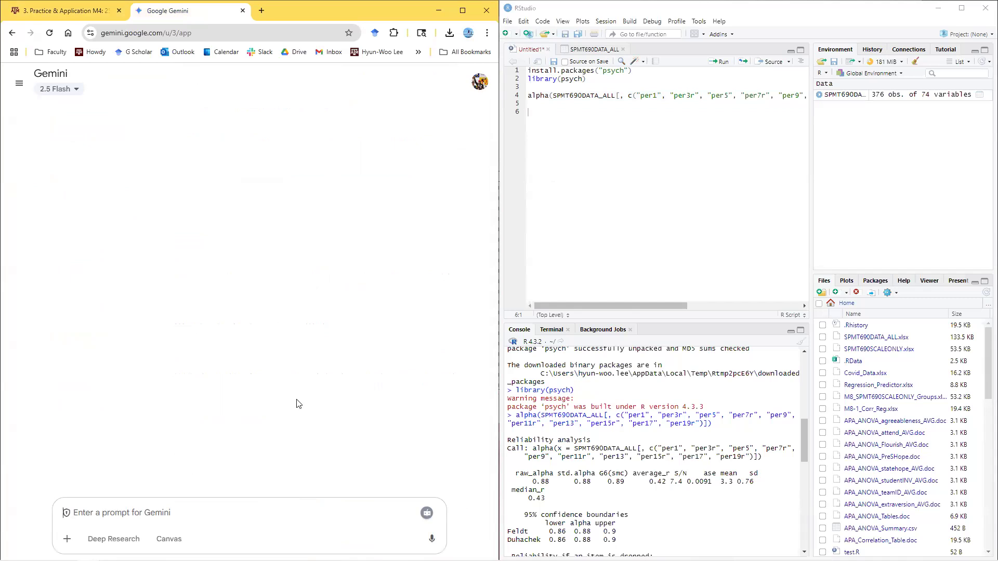
{"action": "type", "text": "I"}
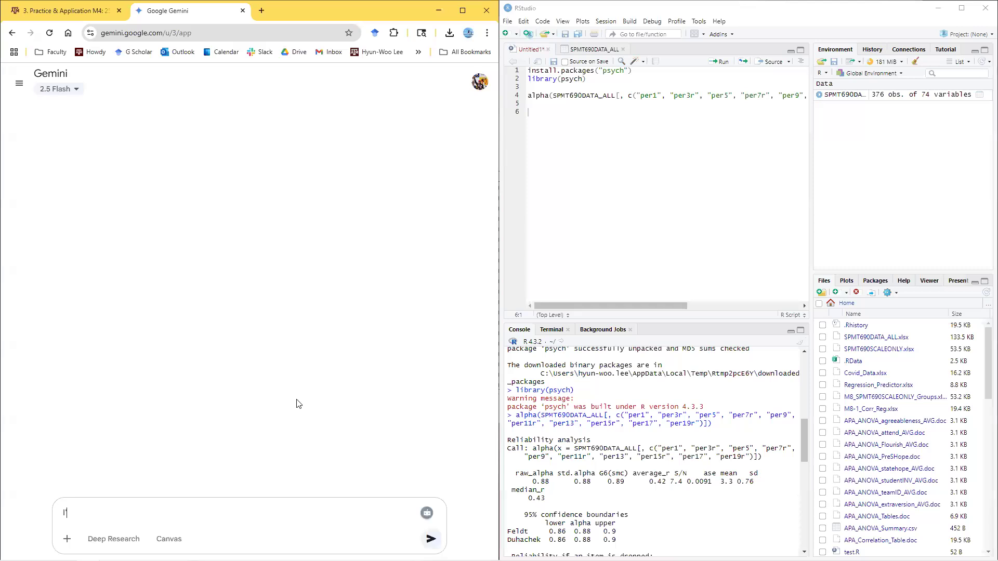
{"action": "type", "text": "'m coding reliability scores in R using"}
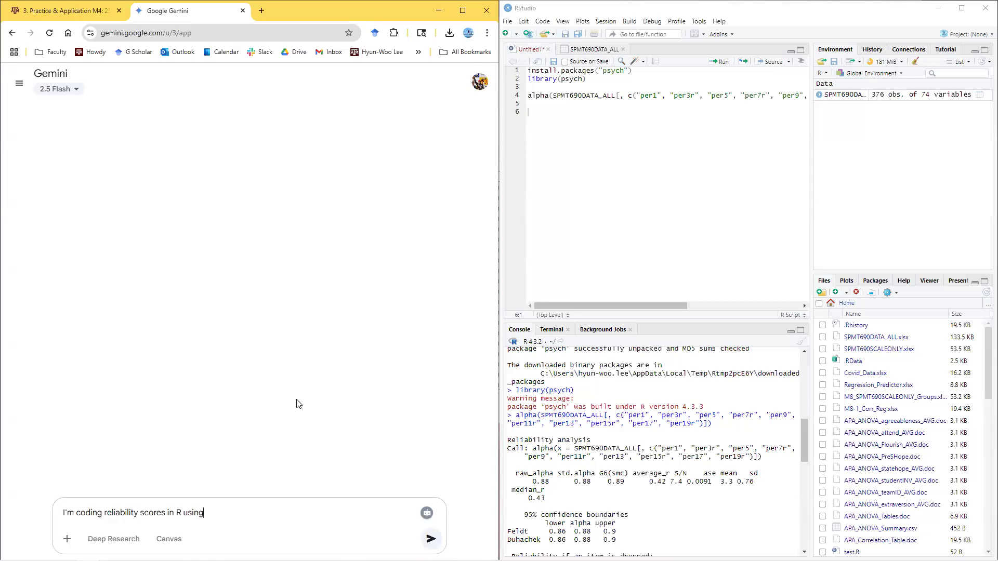
{"action": "type", "text": " alpha command. Change the varaibles "}
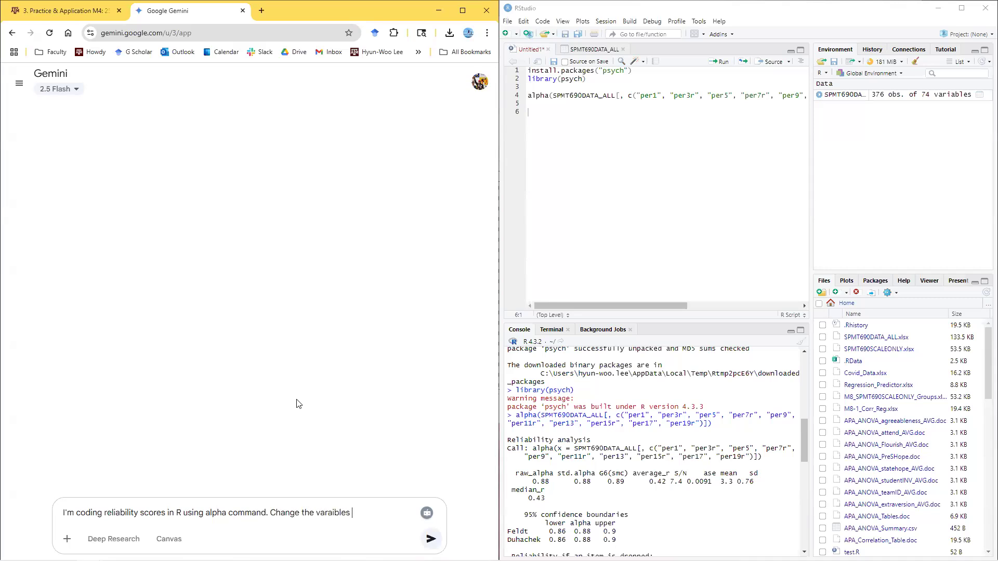
{"action": "type", "text": "names of the code bel"}
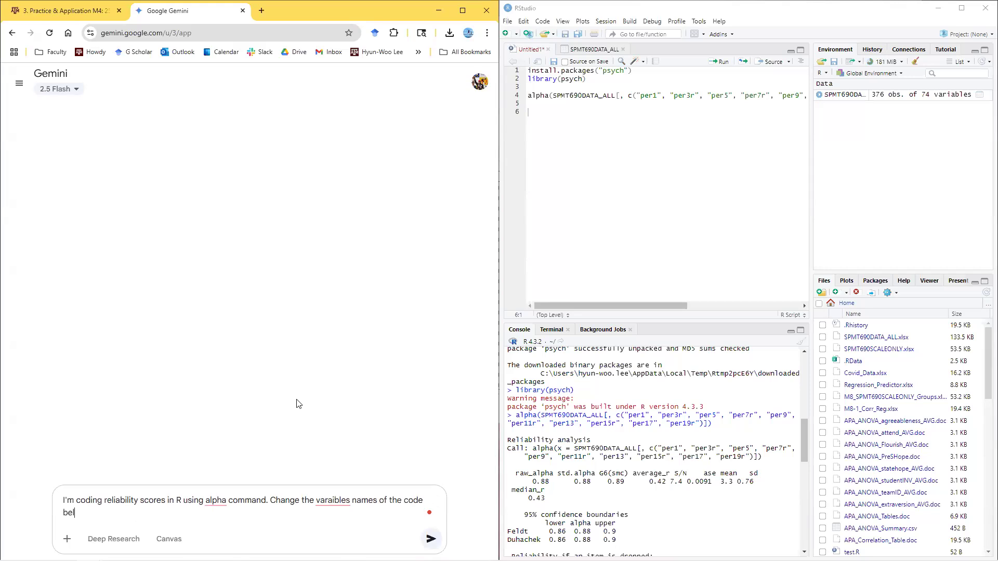
{"action": "type", "text": "ow, based on the new variable"}
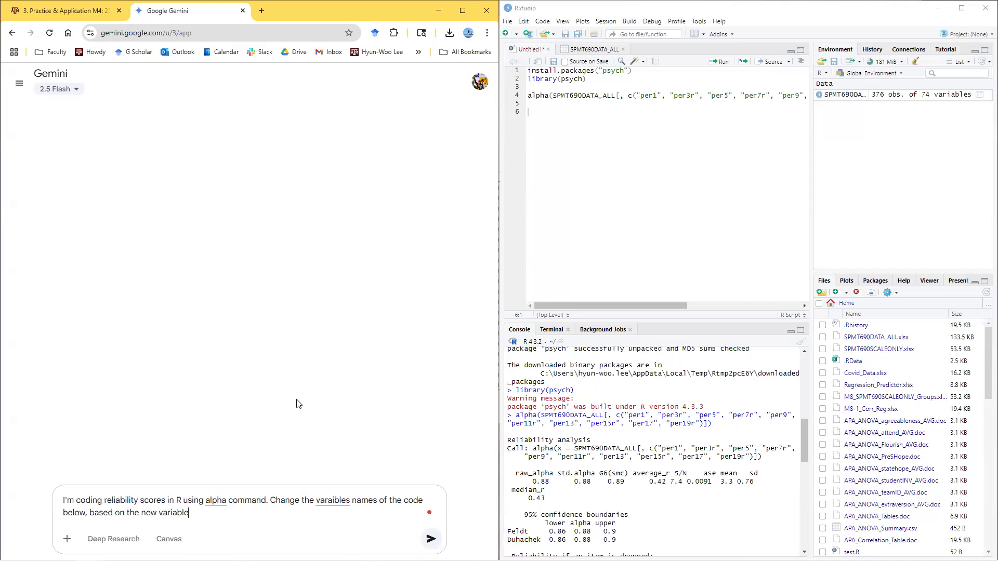
{"action": "type", "text": "s I provide."}
{"action": "key", "text": "shift+Return"}
{"action": "key", "text": "shift+Return"}
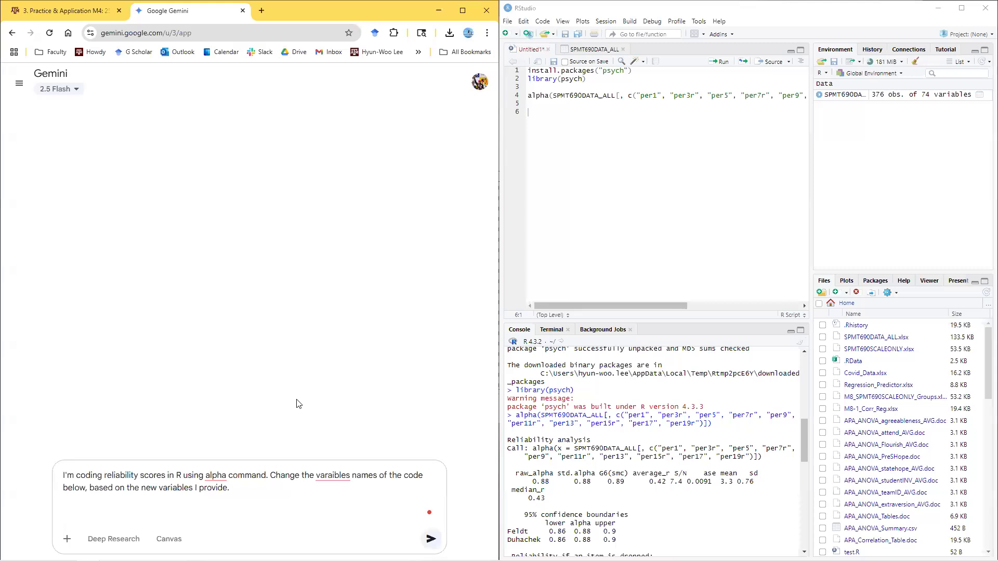
Copy the alpha() line for per1 to per19r from the RStudio script into the Gemini prompt and add the heading "#New variables are:"
{"action": "left_click", "coordinate": [528, 103]}
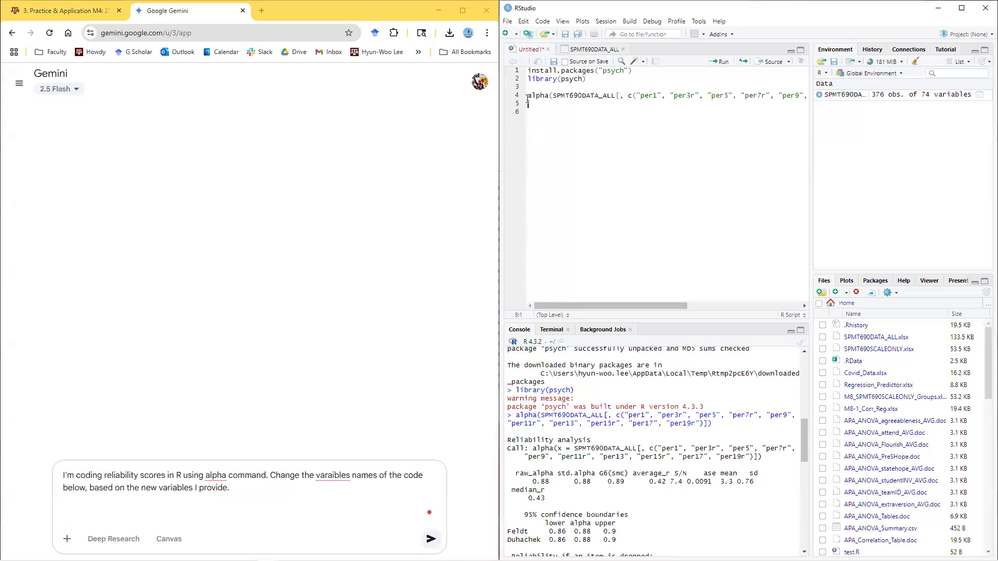
{"action": "key", "text": "shift+Up"}
{"action": "key", "text": "ctrl+c"}
{"action": "left_click", "coordinate": [86, 516]}
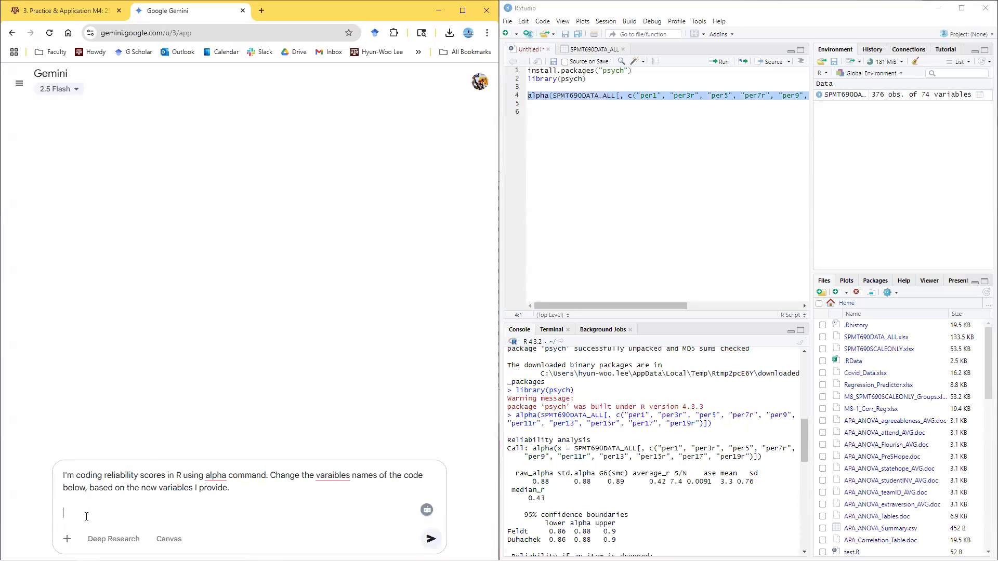
{"action": "key", "text": "ctrl+v"}
{"action": "key", "text": "shift+Return"}
{"action": "key", "text": "shift+Return"}
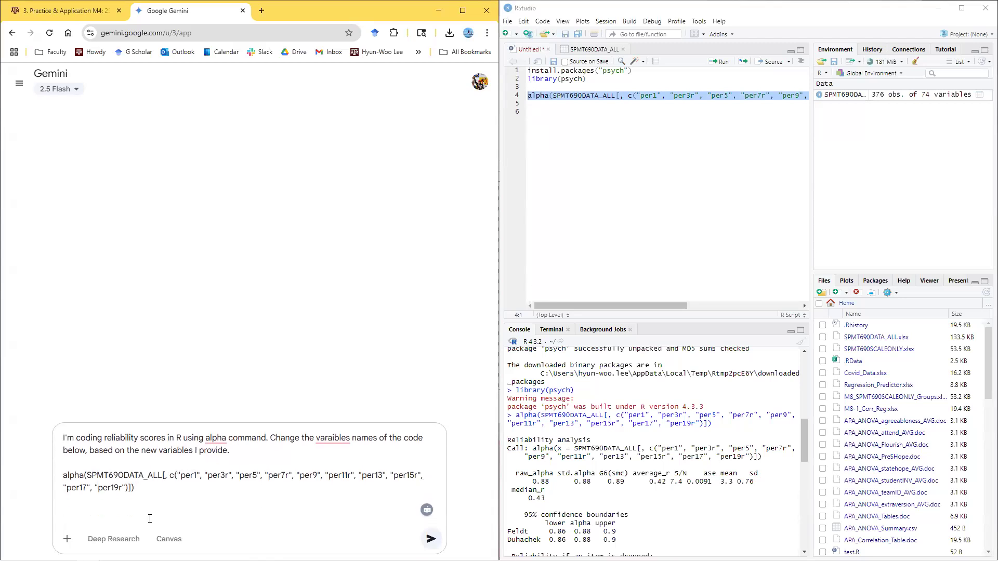
{"action": "type", "text": "#New variables are:"}
{"action": "key", "text": "shift+Return"}
{"action": "key", "text": "shift+Return"}
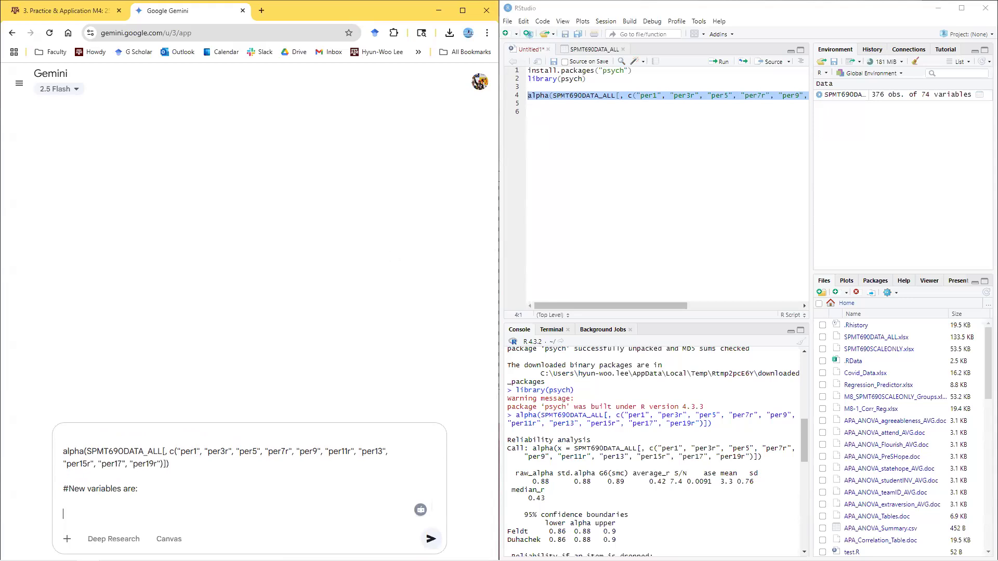
Switch to the Excel workbook and copy Agreeableness variables per2r, per4, per6r, per8, per10r, per12, per14r, per16, per18 and per20 from the Key sheet
{"action": "key", "text": "alt+Tab"}
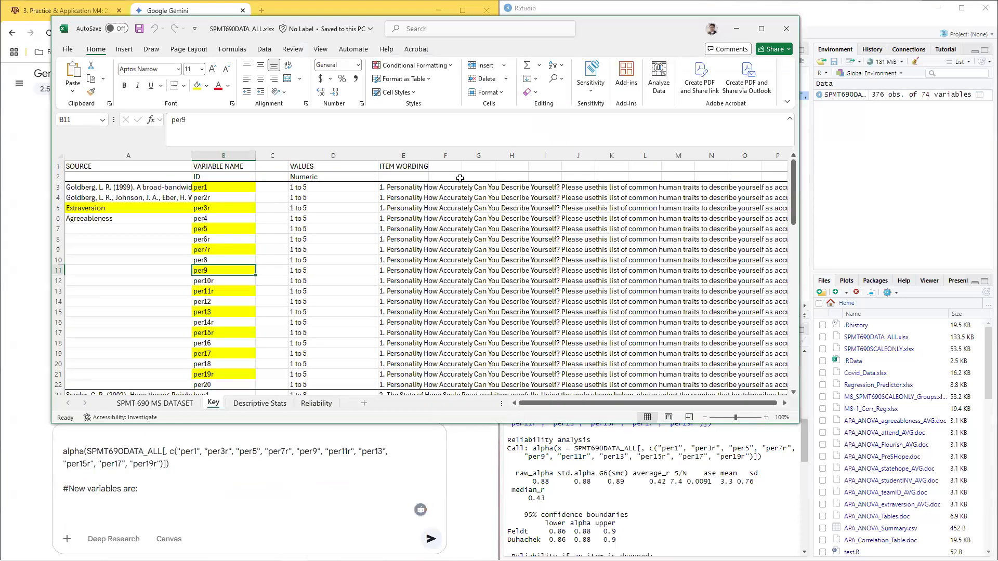
{"action": "left_click", "coordinate": [121, 217]}
{"action": "left_click", "coordinate": [210, 194]}
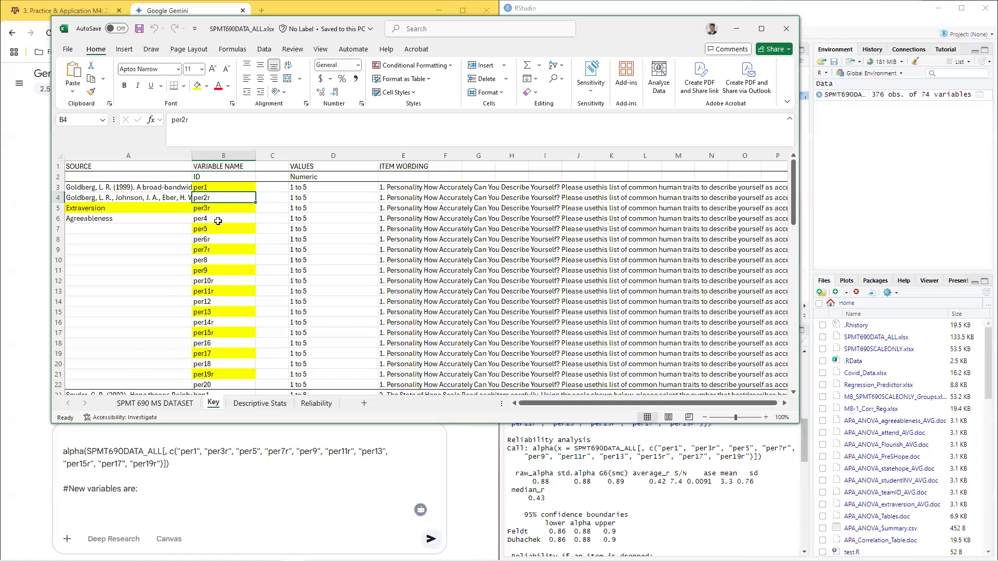
{"action": "left_click", "coordinate": [218, 221], "text": "ctrl"}
{"action": "left_click", "coordinate": [214, 240], "text": "ctrl"}
{"action": "left_click", "coordinate": [211, 260], "text": "ctrl"}
{"action": "left_click", "coordinate": [212, 281], "text": "ctrl"}
{"action": "left_click", "coordinate": [213, 302], "text": "ctrl"}
{"action": "left_click", "coordinate": [210, 325], "text": "ctrl"}
{"action": "left_click", "coordinate": [212, 344], "text": "ctrl"}
{"action": "left_click", "coordinate": [212, 366], "text": "ctrl"}
{"action": "left_click", "coordinate": [210, 384], "text": "ctrl"}
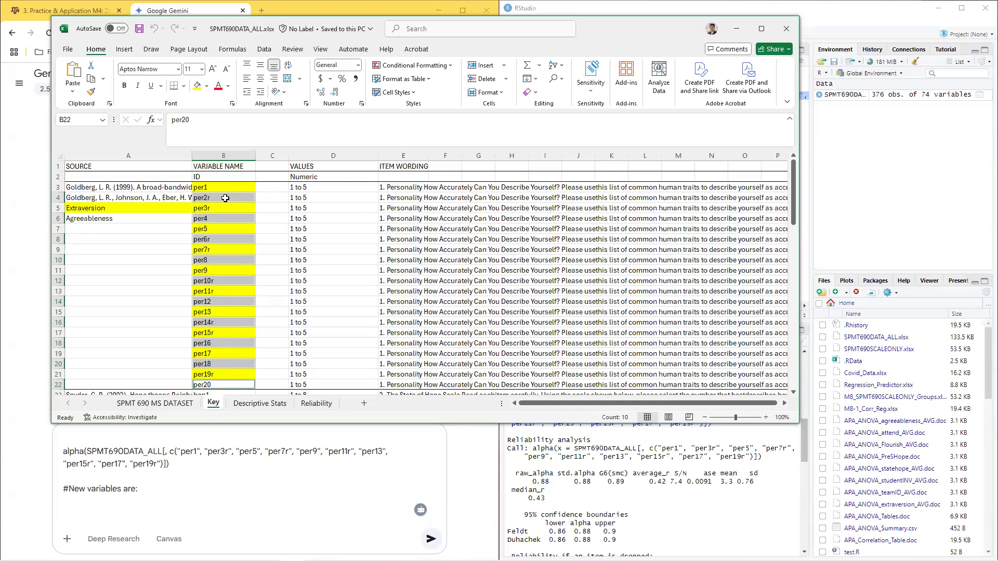
{"action": "key", "text": "ctrl+c"}
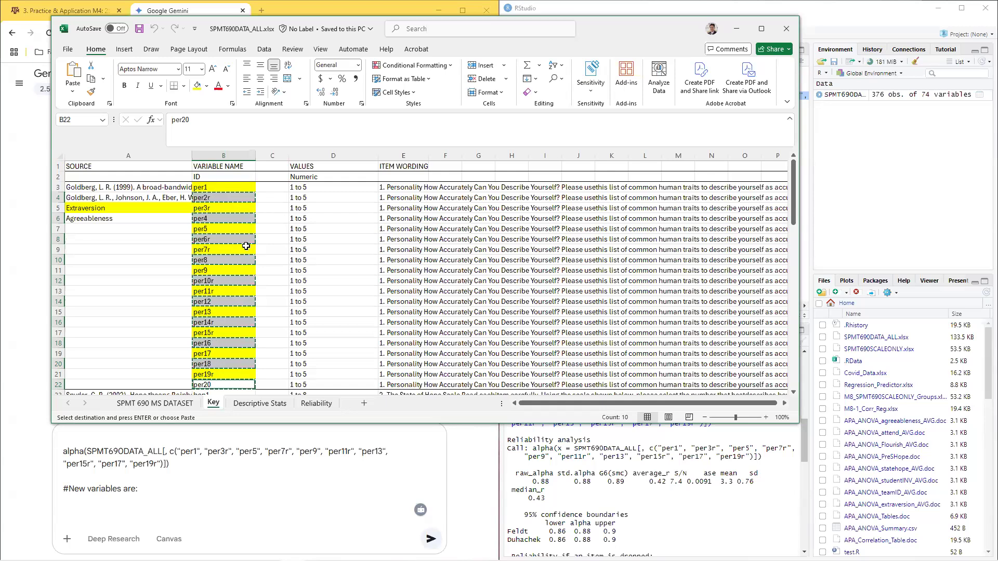
Switch to Gemini, paste the copied names as plain text under "#New variables are:" and send the prompt
{"action": "left_click", "coordinate": [42, 289]}
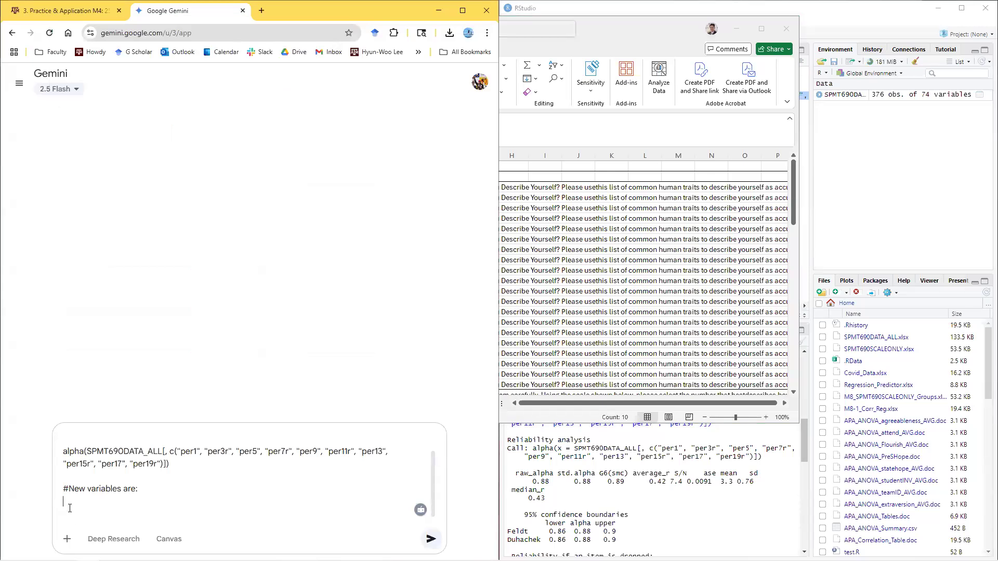
{"action": "right_click", "coordinate": [71, 511]}
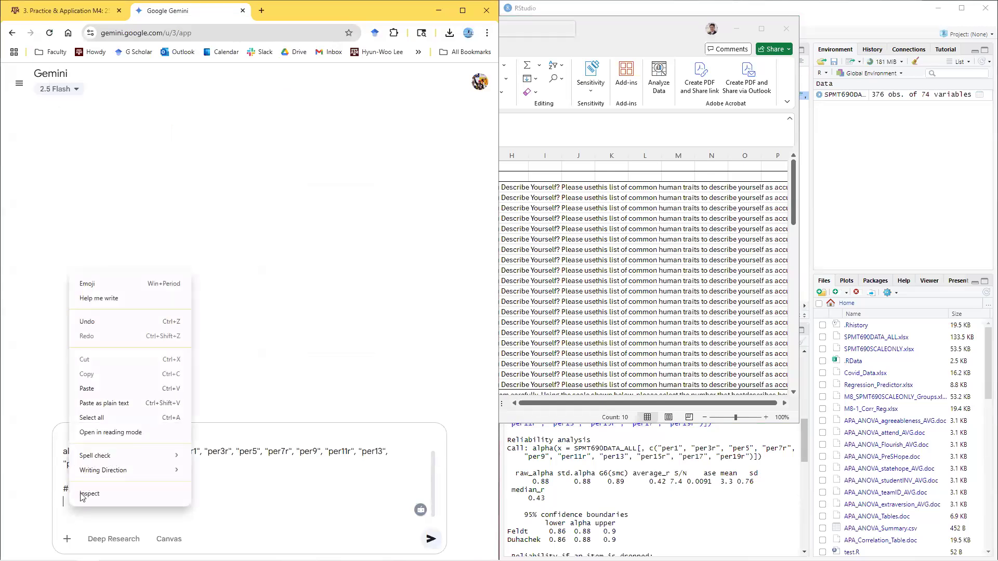
{"action": "left_click", "coordinate": [123, 403]}
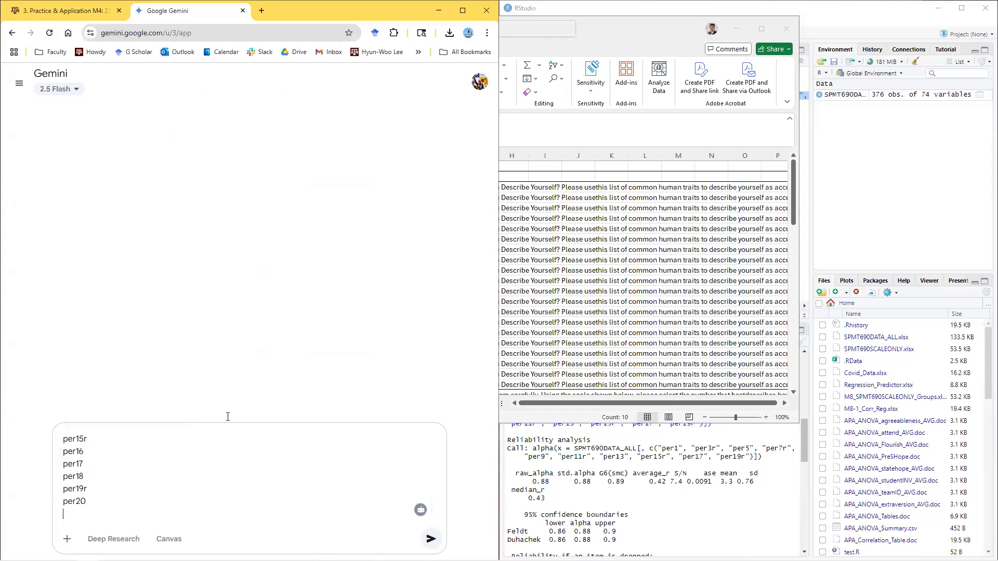
{"action": "scroll", "coordinate": [131, 472], "scroll_direction": "up", "scroll_amount": 5}
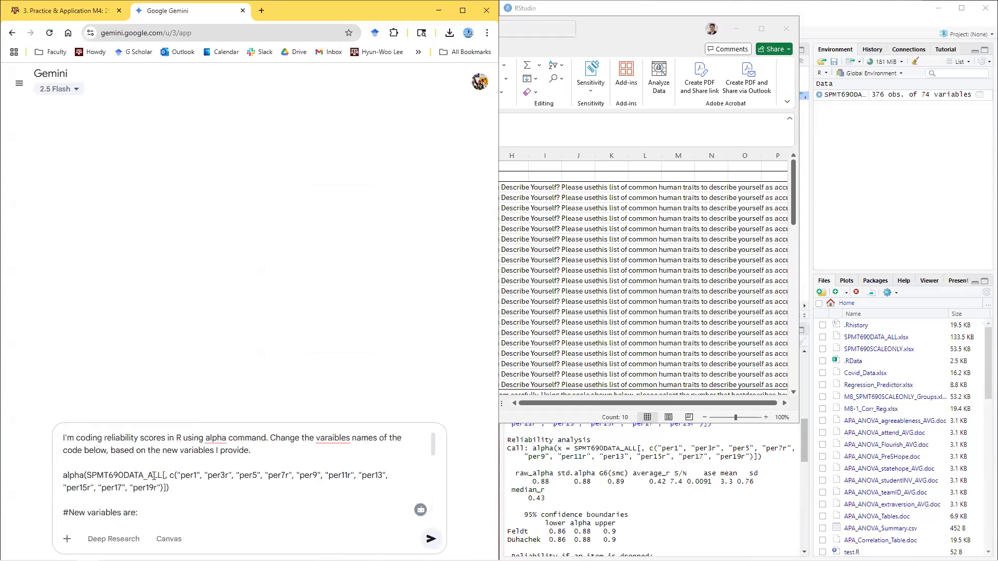
{"action": "key", "text": "Return"}
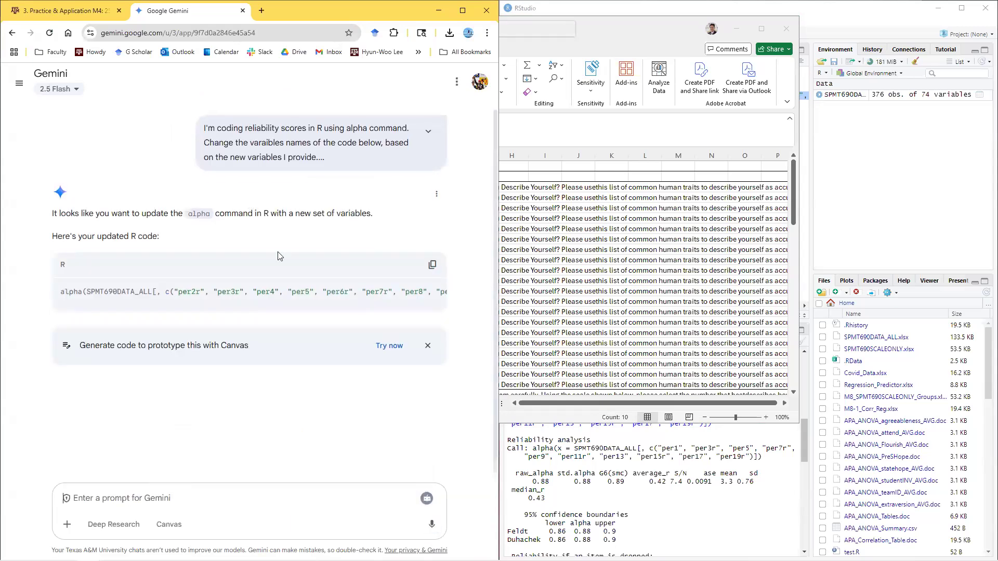
{"action": "left_click_drag", "start_coordinate": [214, 310], "coordinate": [164, 314]}
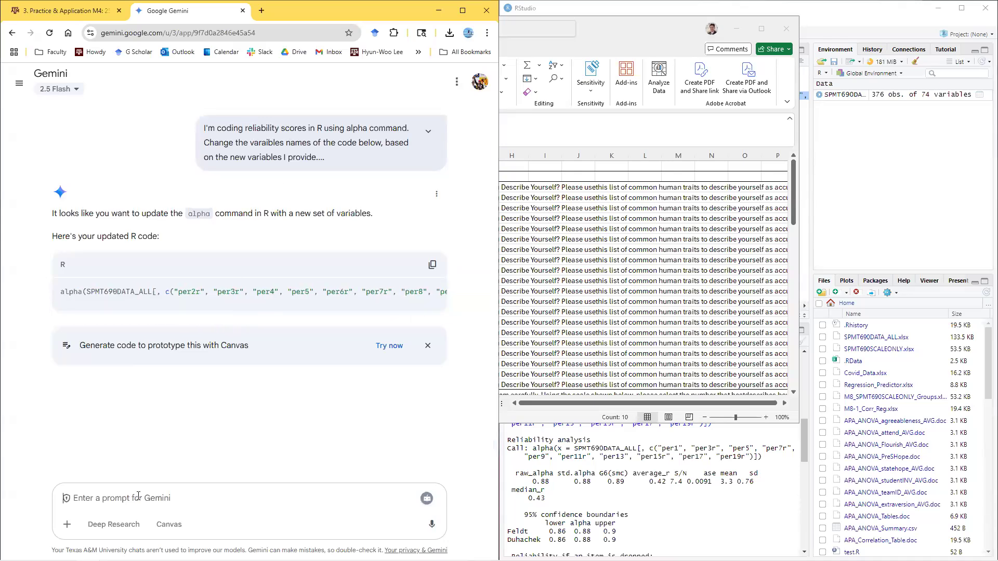
{"action": "key", "text": "ctrl+v"}
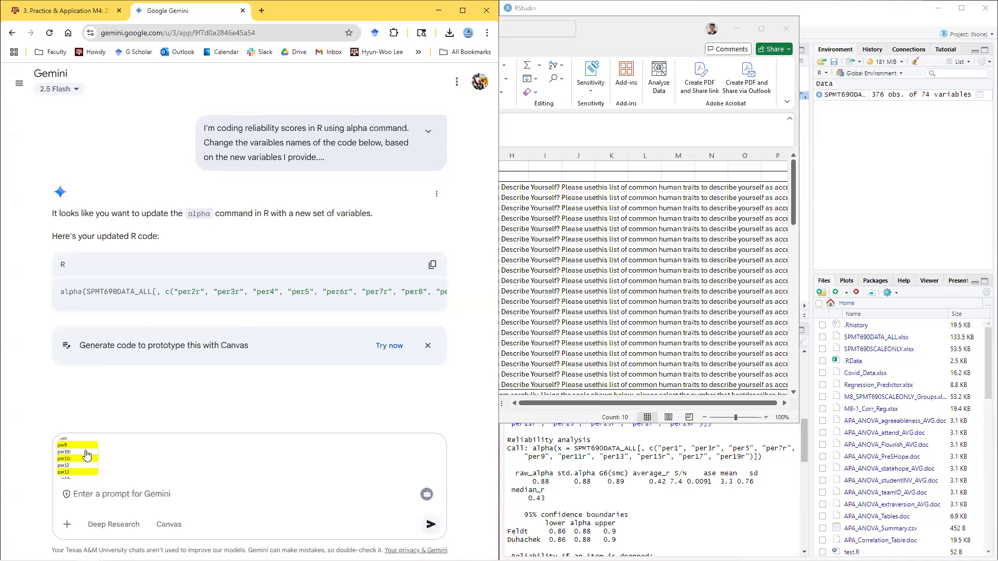
{"action": "left_click", "coordinate": [86, 452]}
{"action": "left_click", "coordinate": [624, 351]}
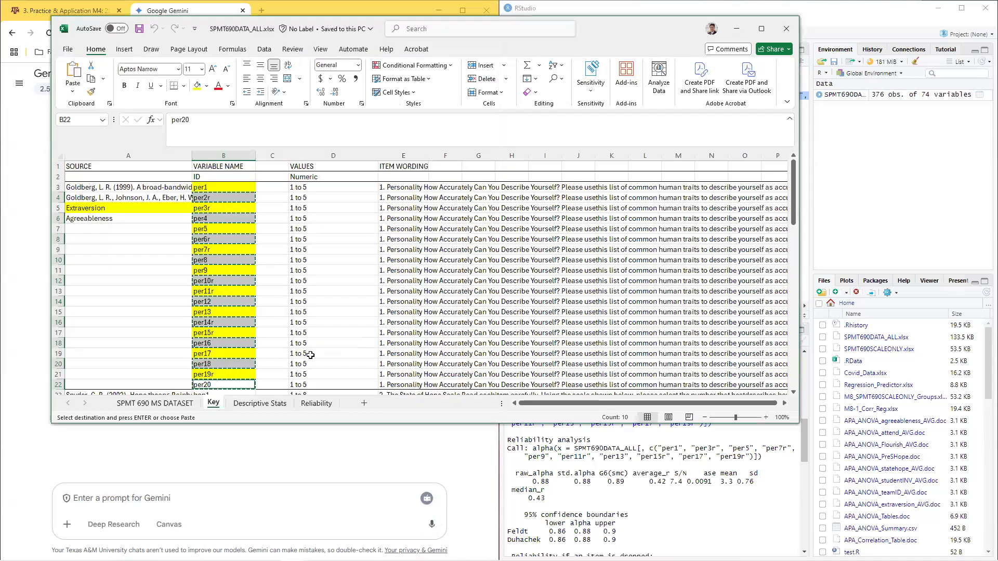
{"action": "left_click", "coordinate": [232, 362]}
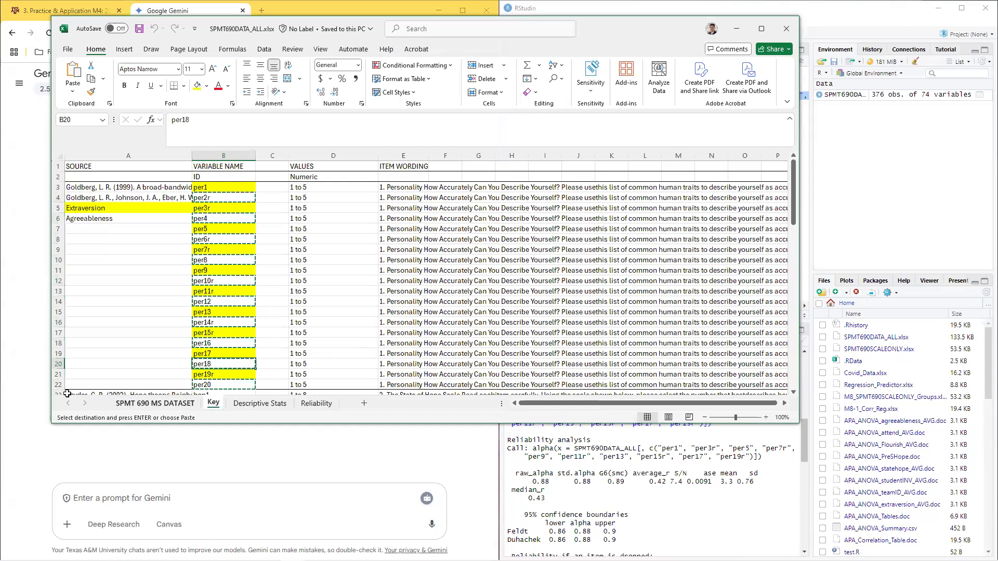
{"action": "left_click", "coordinate": [48, 451]}
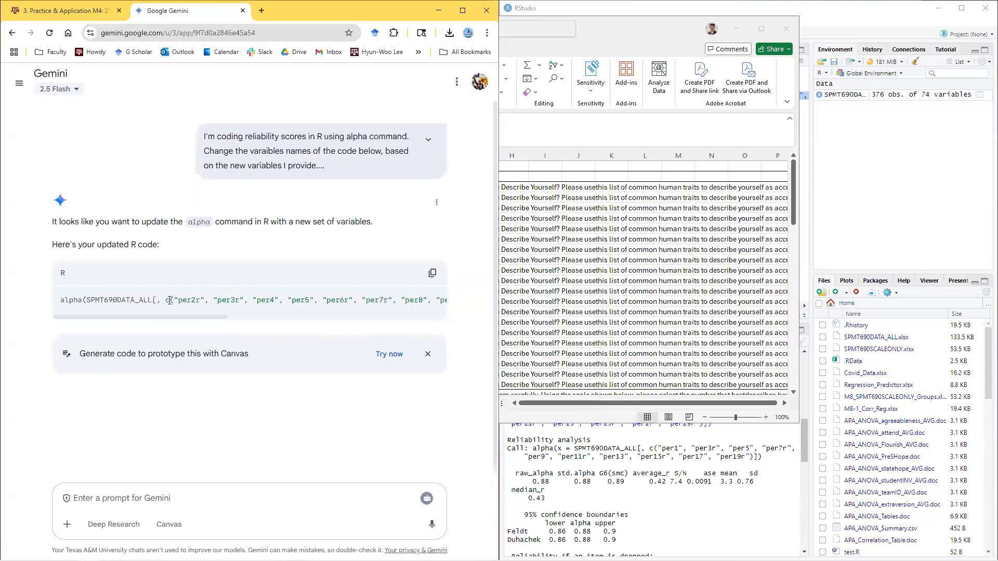
Check which variables Gemini's alpha() code uses against the full variable list in the expanded sent prompt
{"action": "left_click_drag", "start_coordinate": [173, 300], "coordinate": [453, 301]}
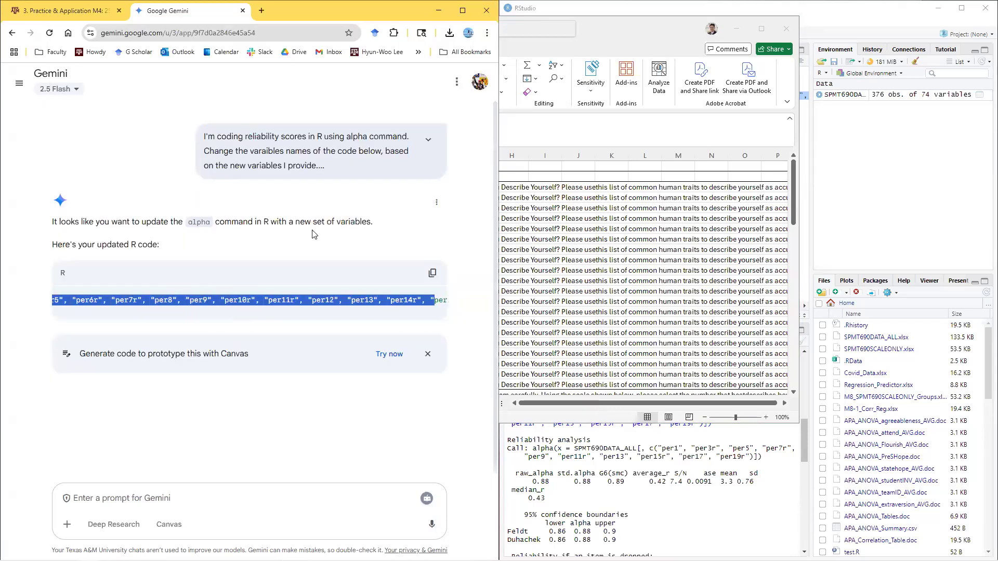
{"action": "left_click", "coordinate": [358, 170]}
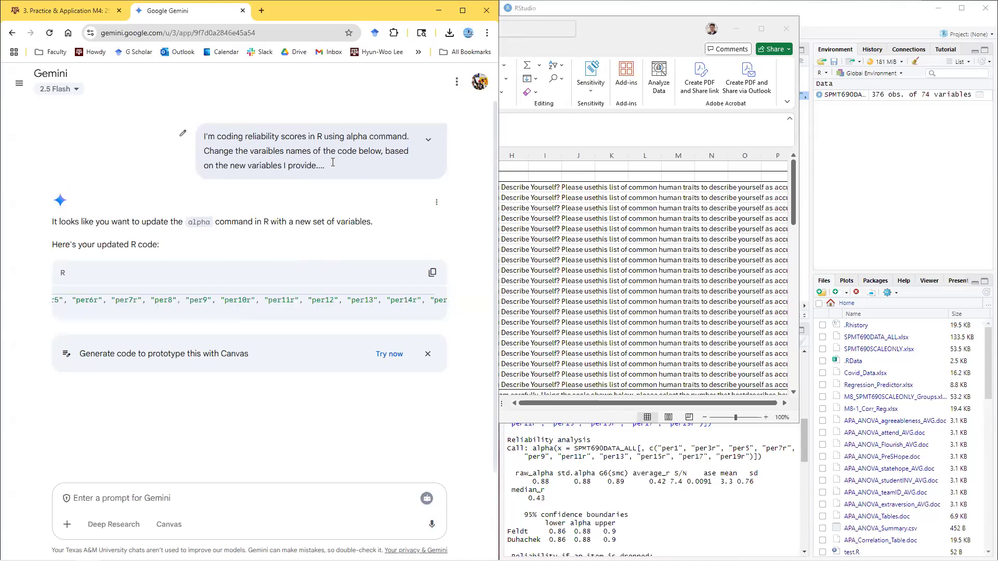
{"action": "left_click", "coordinate": [429, 141]}
{"action": "scroll", "coordinate": [233, 375], "scroll_direction": "down", "scroll_amount": 3}
{"action": "double_click", "coordinate": [203, 386]}
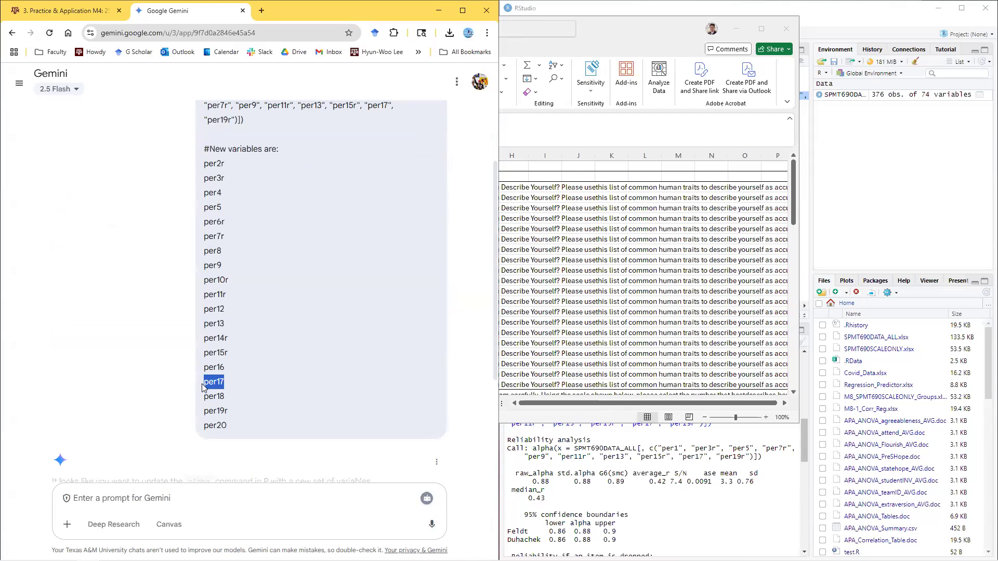
{"action": "left_click", "coordinate": [156, 387]}
{"action": "scroll", "coordinate": [266, 195], "scroll_direction": "up", "scroll_amount": 2}
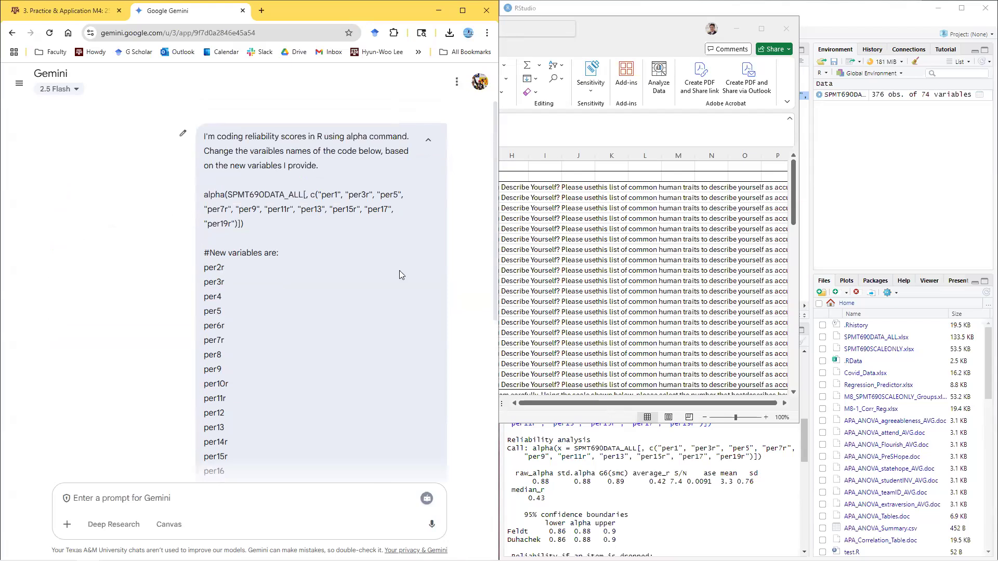
Switch to Excel and recopy only the ten unhighlighted Agreeableness variables, per2r through per20, from the Key sheet's VARIABLE NAME column
{"action": "left_click", "coordinate": [653, 268]}
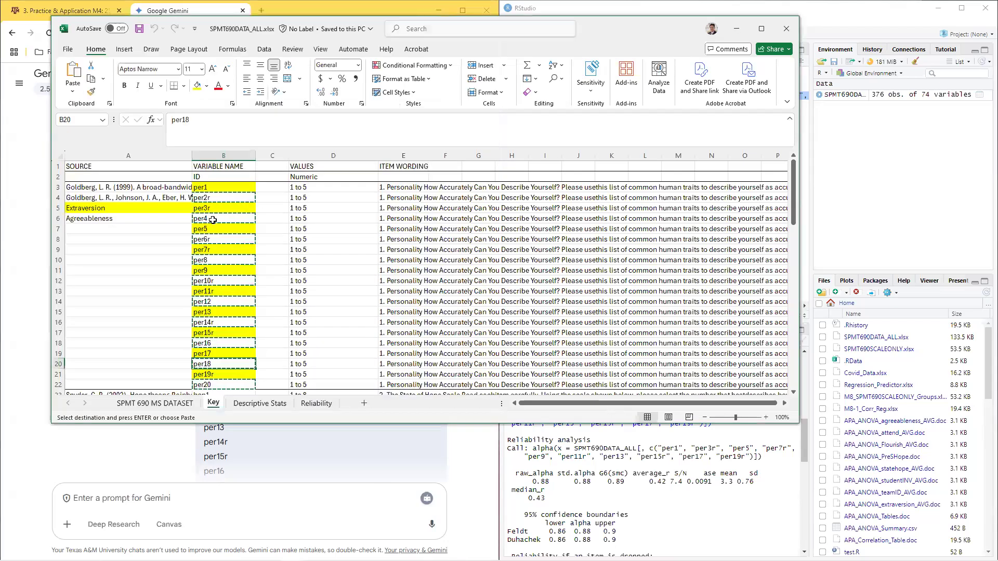
{"action": "left_click", "coordinate": [241, 201]}
{"action": "left_click", "coordinate": [222, 218], "text": "ctrl"}
{"action": "left_click", "coordinate": [216, 239], "text": "ctrl"}
{"action": "left_click", "coordinate": [213, 260], "text": "ctrl"}
{"action": "left_click", "coordinate": [211, 281], "text": "ctrl"}
{"action": "left_click", "coordinate": [211, 301], "text": "ctrl"}
{"action": "left_click", "coordinate": [211, 322], "text": "ctrl"}
{"action": "left_click", "coordinate": [211, 343], "text": "ctrl"}
{"action": "left_click", "coordinate": [211, 364], "text": "ctrl"}
{"action": "scroll", "coordinate": [218, 359], "scroll_direction": "down", "scroll_amount": 1}
{"action": "left_click", "coordinate": [223, 355], "text": "ctrl"}
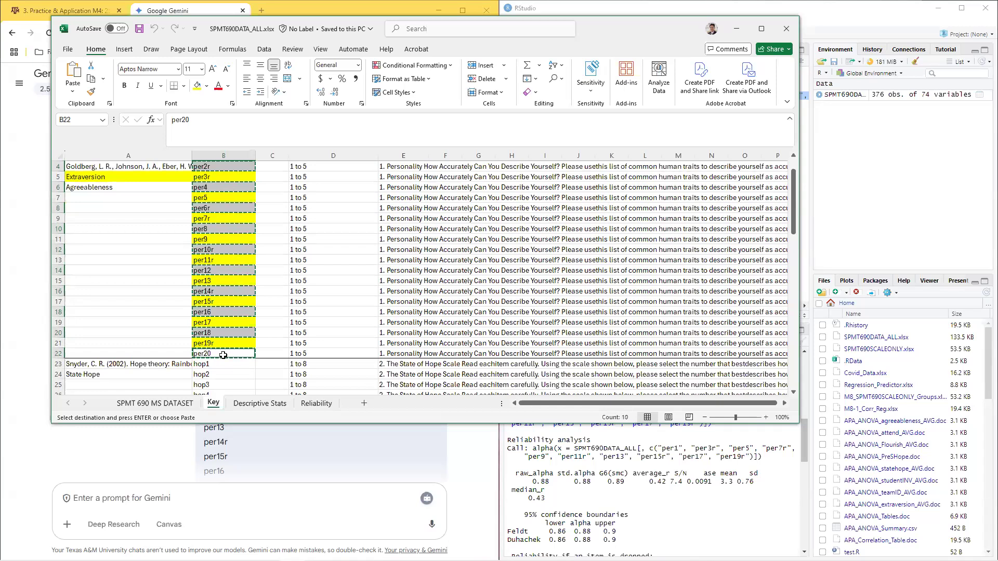
Switch to Gemini, try pasting the recopied variable names into a new prompt and check the list for per3r
{"action": "left_click", "coordinate": [190, 475]}
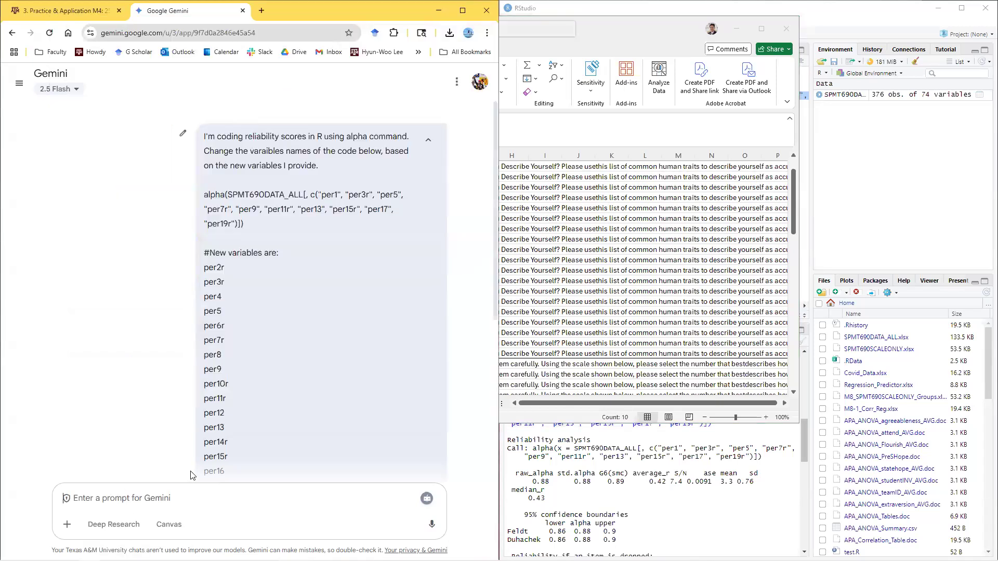
{"action": "key", "text": "ctrl+v"}
{"action": "scroll", "coordinate": [136, 486], "scroll_direction": "up", "scroll_amount": 5}
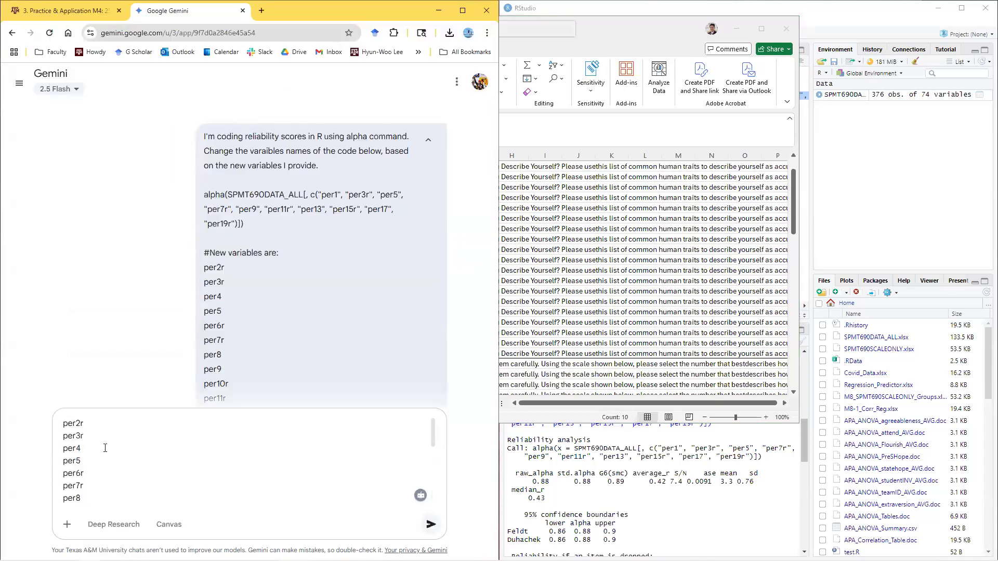
{"action": "left_click_drag", "start_coordinate": [88, 440], "coordinate": [49, 442]}
{"action": "left_click", "coordinate": [607, 61]}
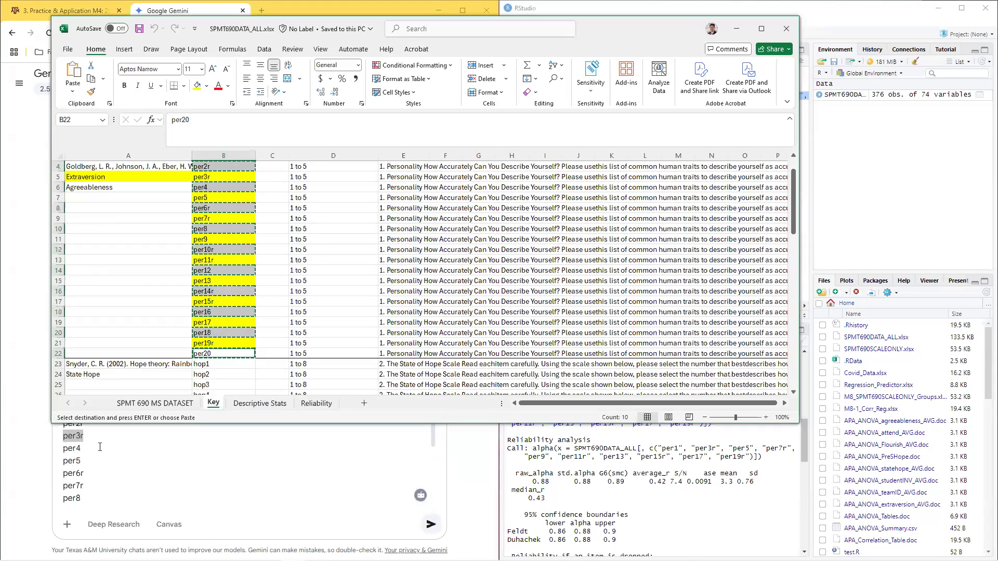
{"action": "key", "text": "Delete"}
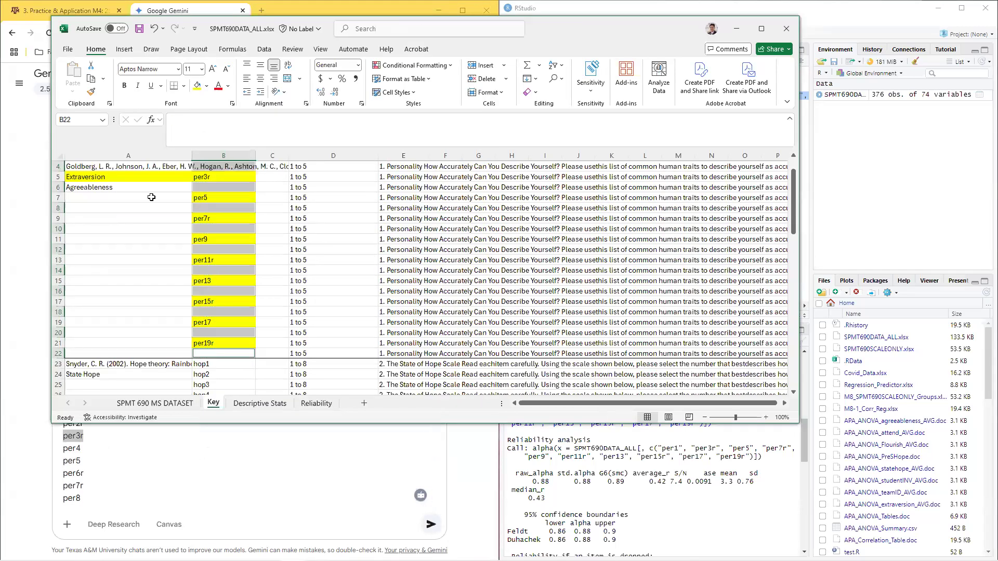
{"action": "left_click", "coordinate": [145, 219]}
{"action": "scroll", "coordinate": [218, 218], "scroll_direction": "up", "scroll_amount": 1}
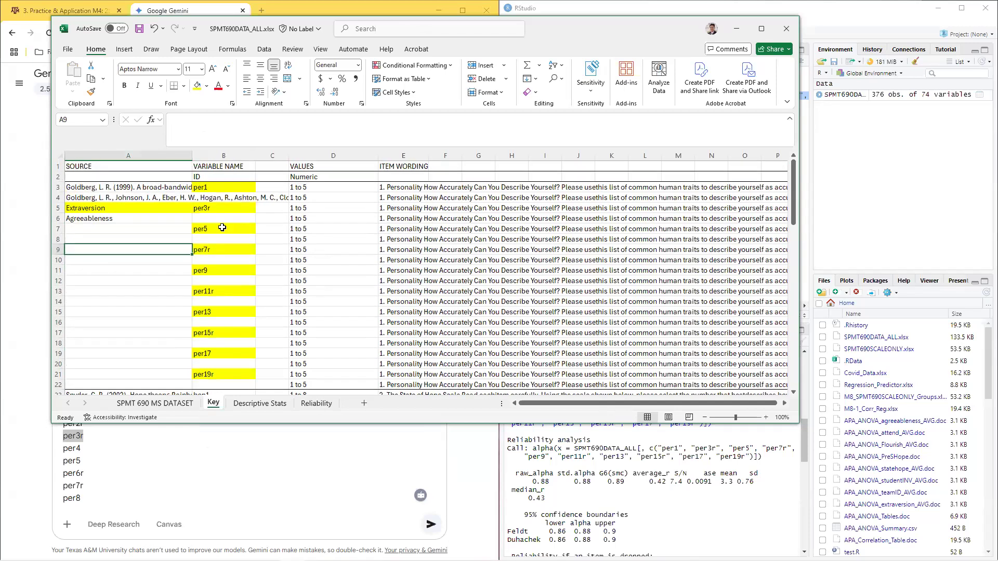
{"action": "key", "text": "ctrl+z"}
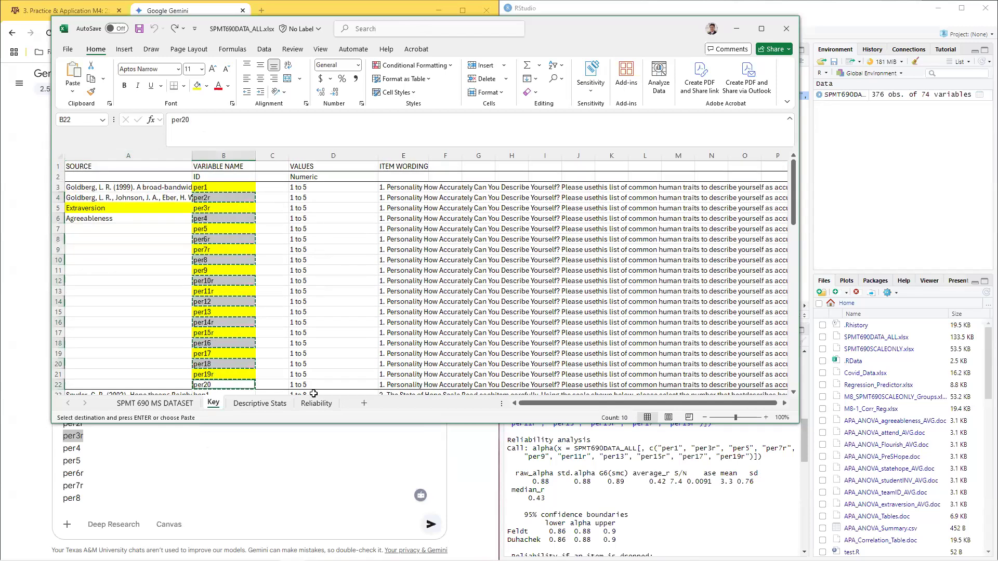
Paste the ten Agreeableness variable names into a new worksheet at A1 and copy the resulting contiguous list
{"action": "left_click", "coordinate": [364, 403]}
{"action": "key", "text": "ctrl+v"}
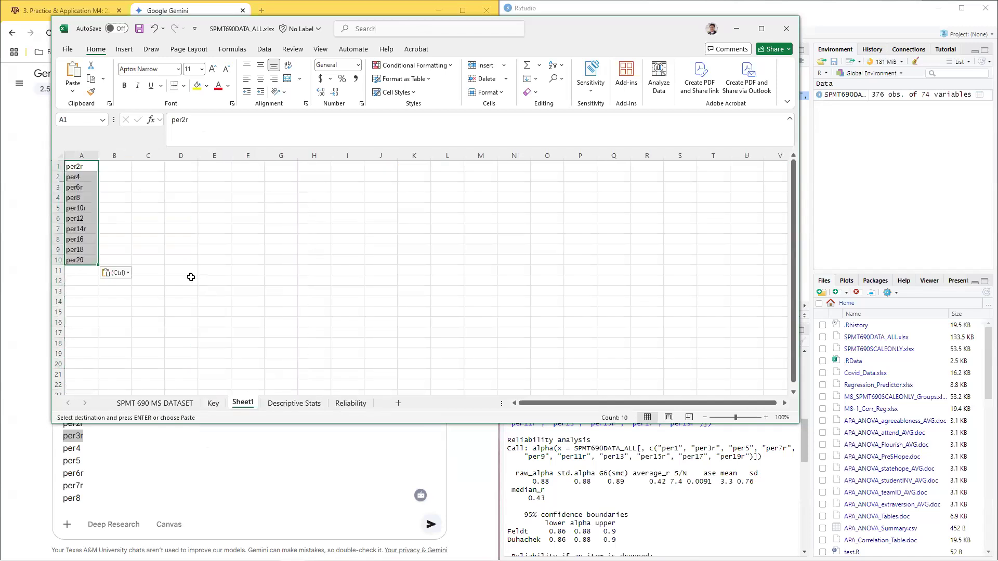
{"action": "key", "text": "ctrl+c"}
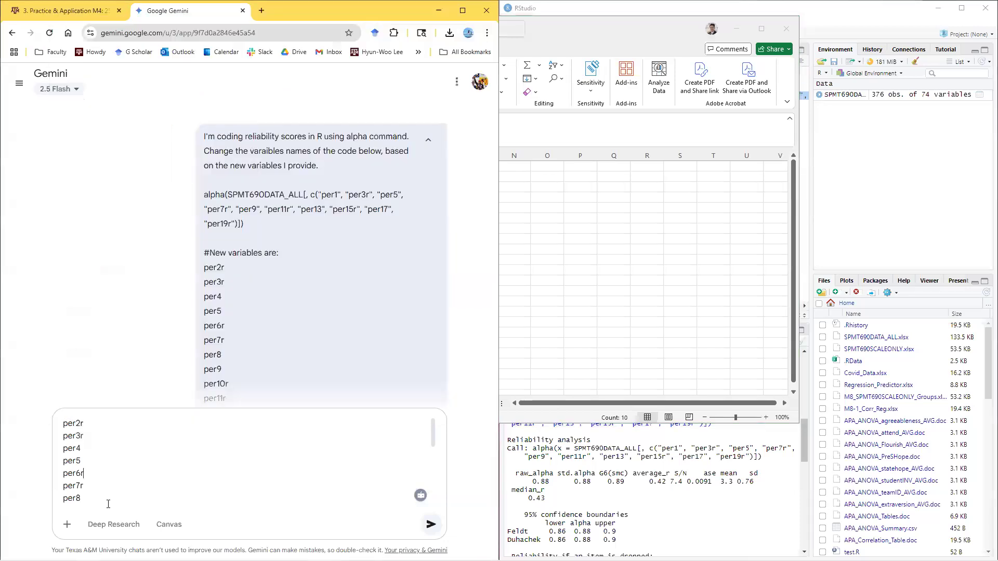
Replace the Gemini prompt's contents with the contiguous list from the new worksheet and review it from per2r to per20
{"action": "key", "text": "Return"}
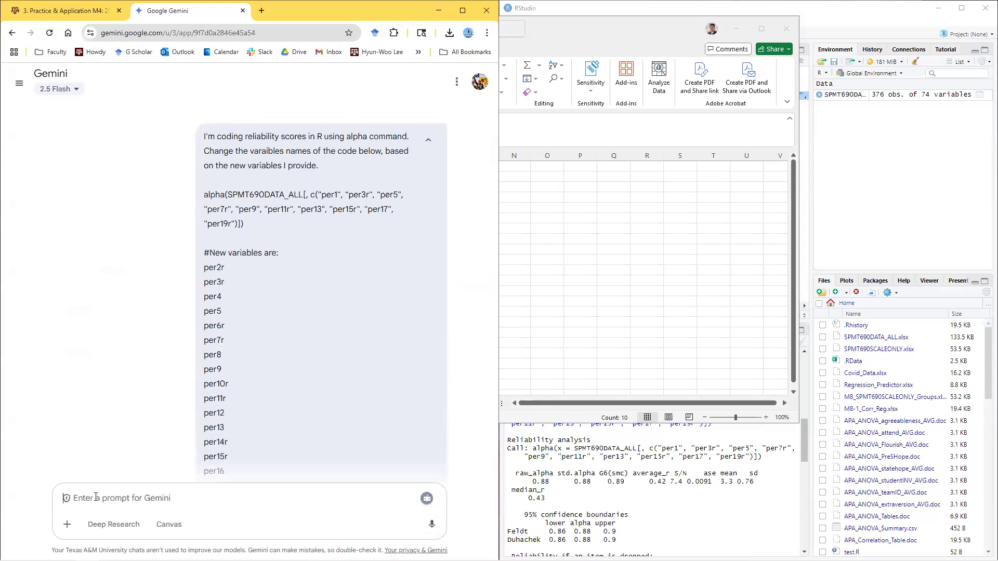
{"action": "key", "text": "ctrl+v"}
{"action": "scroll", "coordinate": [104, 486], "scroll_direction": "up", "scroll_amount": 3}
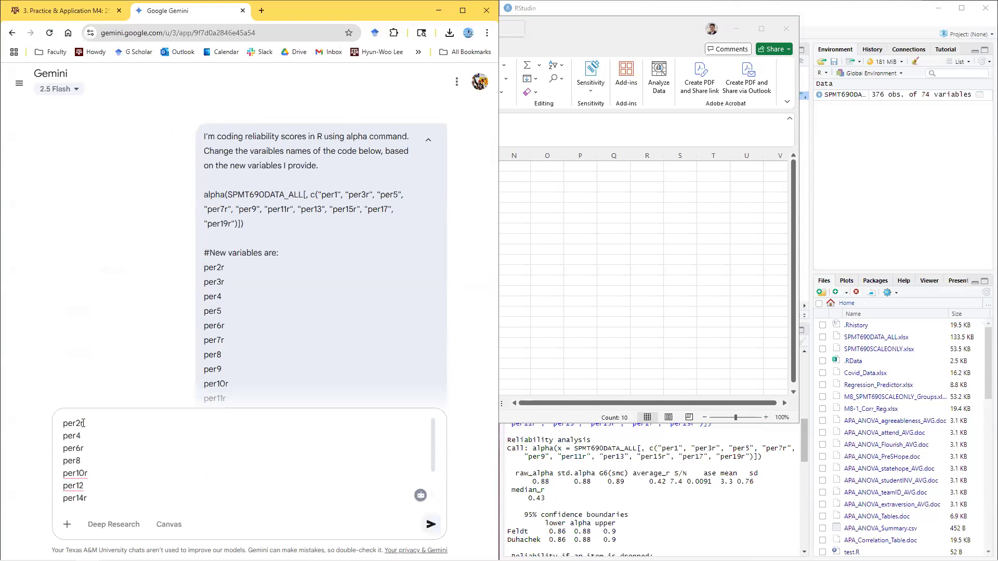
{"action": "scroll", "coordinate": [69, 426], "scroll_direction": "down", "scroll_amount": 3}
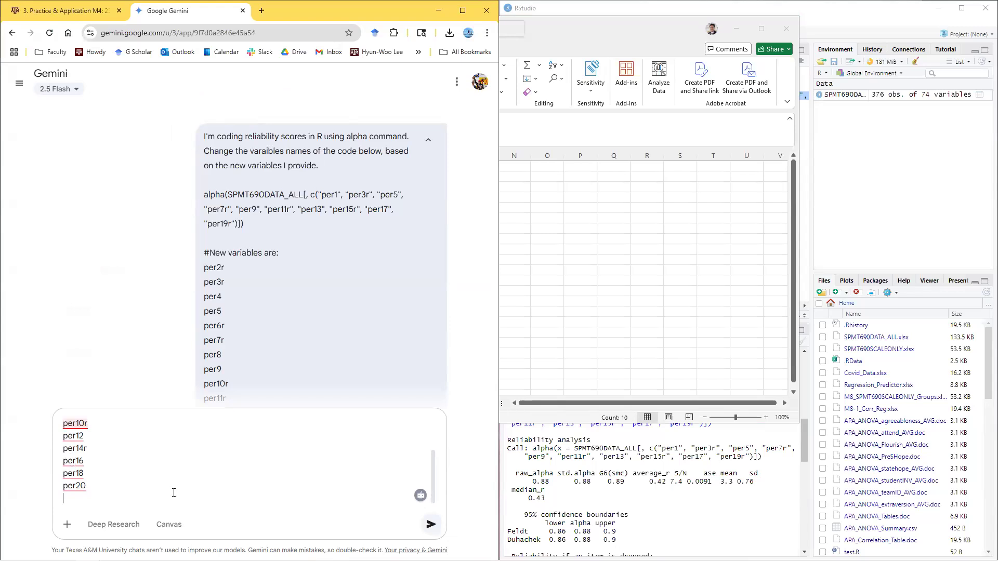
{"action": "scroll", "coordinate": [109, 488], "scroll_direction": "up", "scroll_amount": 2}
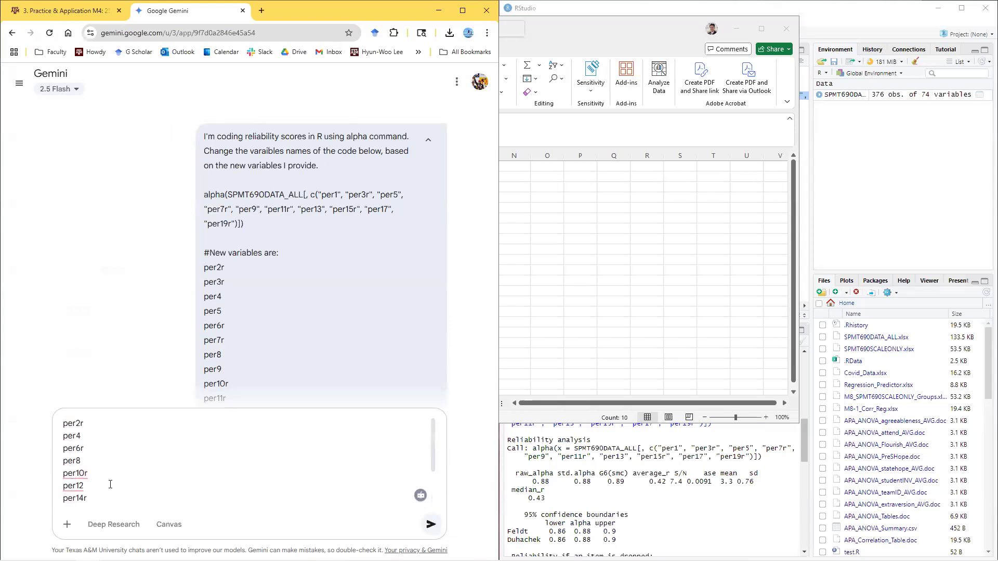
Switch to Excel and compare the Agreeableness variables on the Key sheet with the contiguous list in Sheet1 A1:A10
{"action": "key", "text": "alt+Tab"}
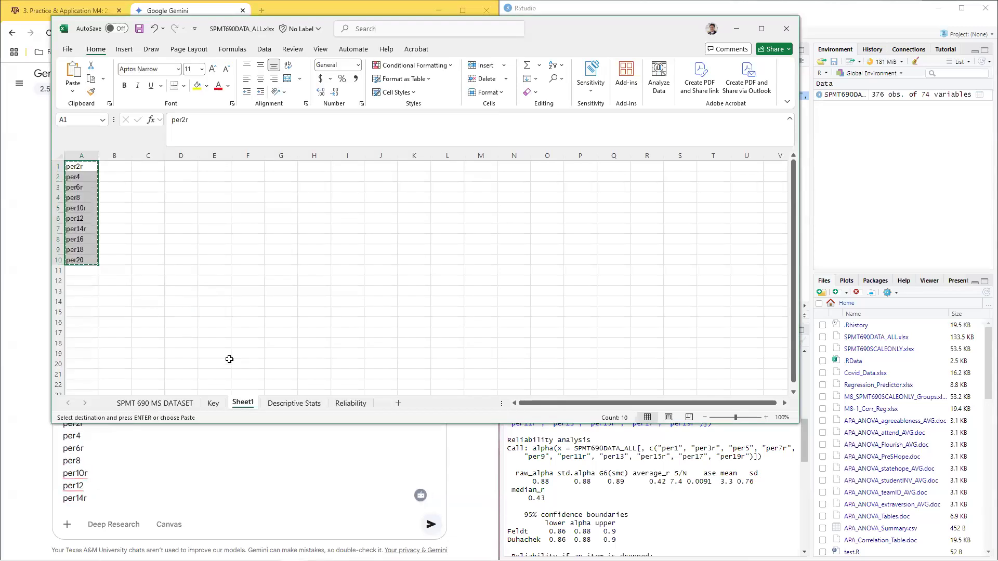
{"action": "left_click", "coordinate": [179, 404]}
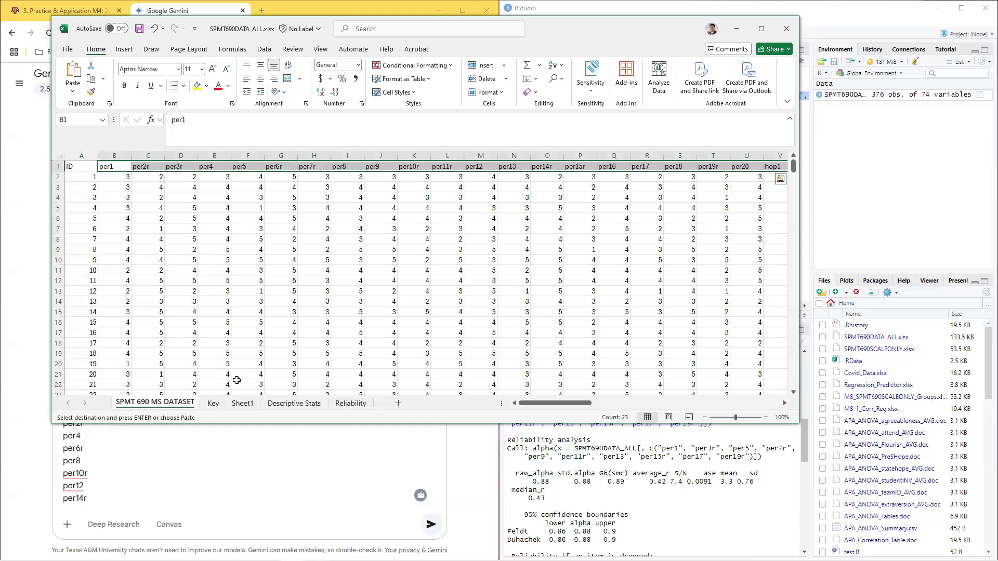
{"action": "left_click", "coordinate": [213, 404]}
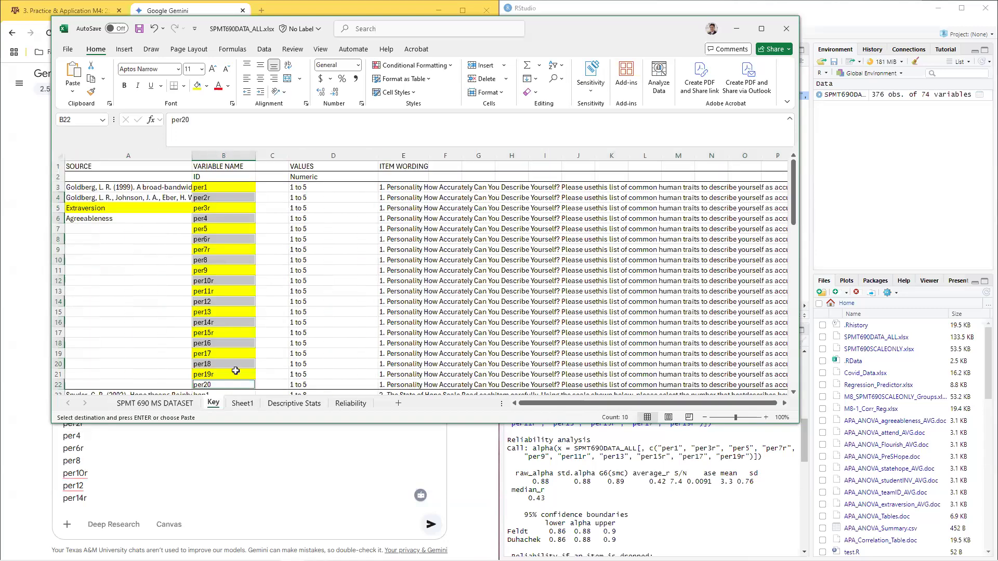
{"action": "left_click", "coordinate": [242, 403]}
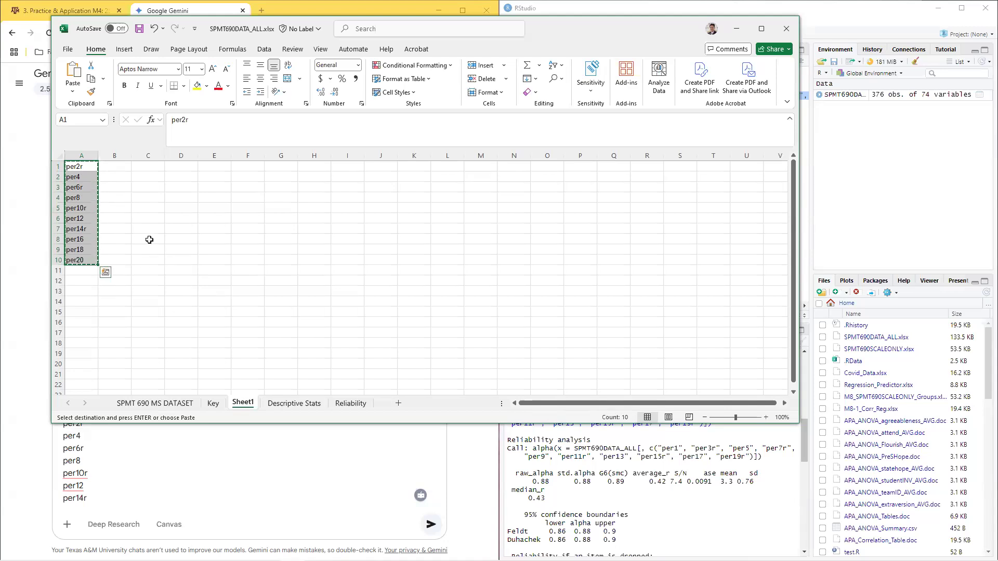
{"action": "left_click", "coordinate": [150, 240]}
{"action": "left_click_drag", "start_coordinate": [78, 260], "coordinate": [82, 155]}
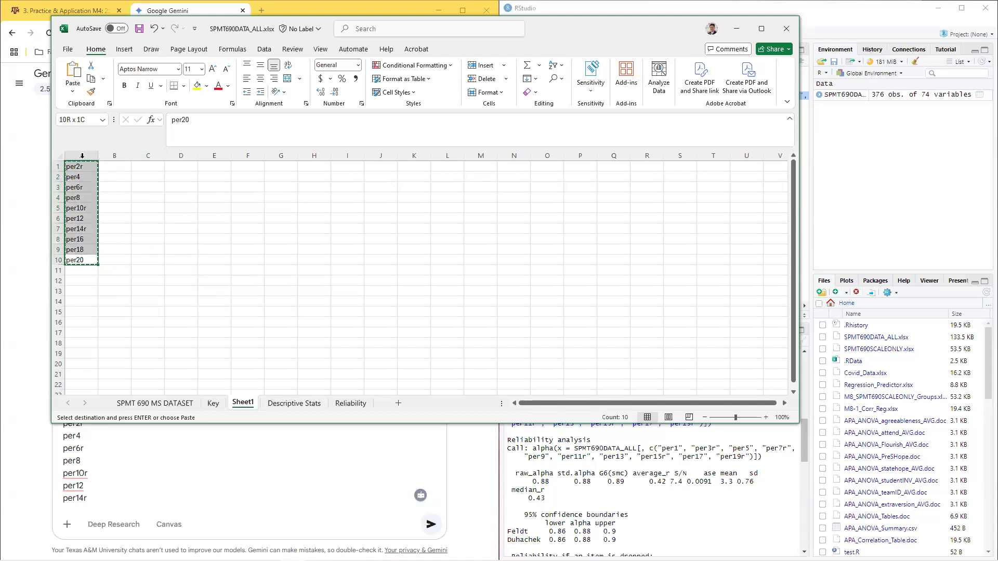
{"action": "left_click", "coordinate": [107, 273]}
Switch to Gemini, send the ten Agreeableness variable names, and copy the complete alpha code it returns
{"action": "left_click", "coordinate": [103, 498]}
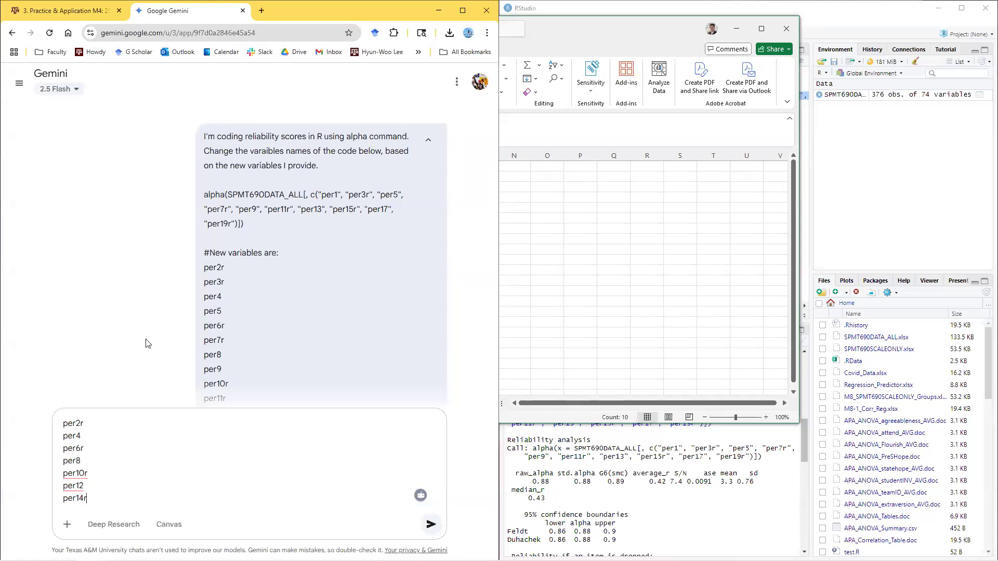
{"action": "key", "text": "Return"}
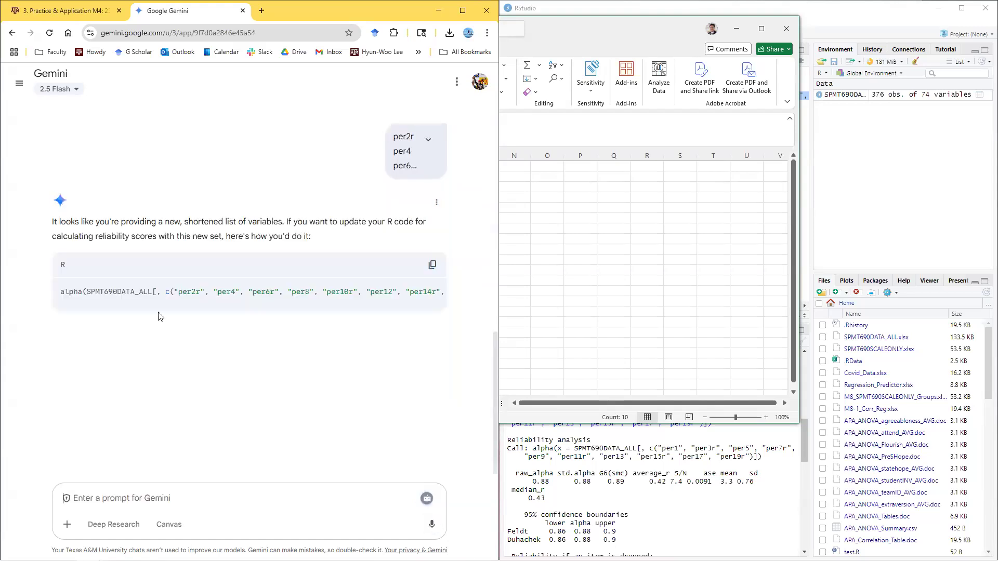
{"action": "left_click_drag", "start_coordinate": [306, 310], "coordinate": [444, 312]}
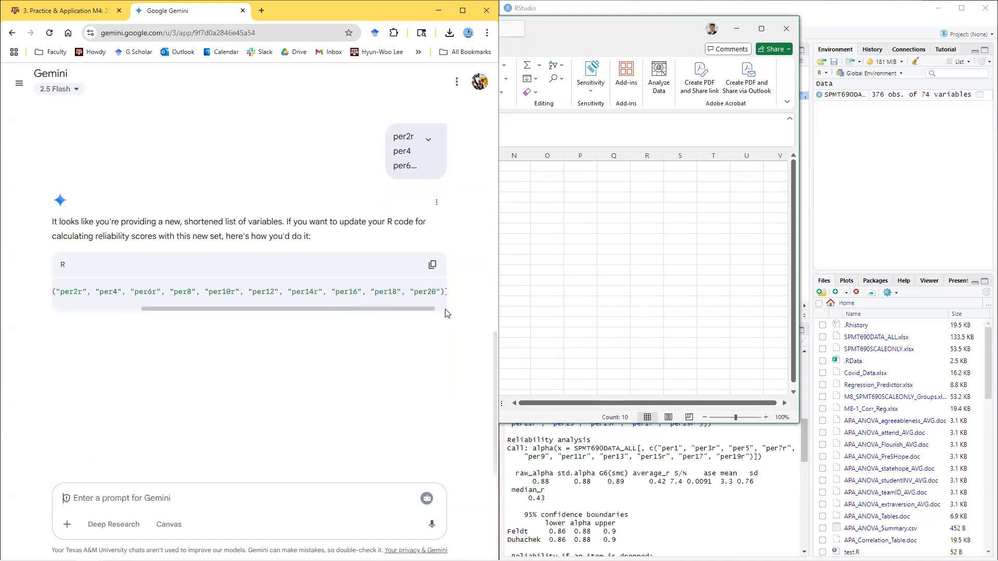
{"action": "left_click", "coordinate": [437, 271]}
{"action": "left_click_drag", "start_coordinate": [442, 294], "coordinate": [1, 300]}
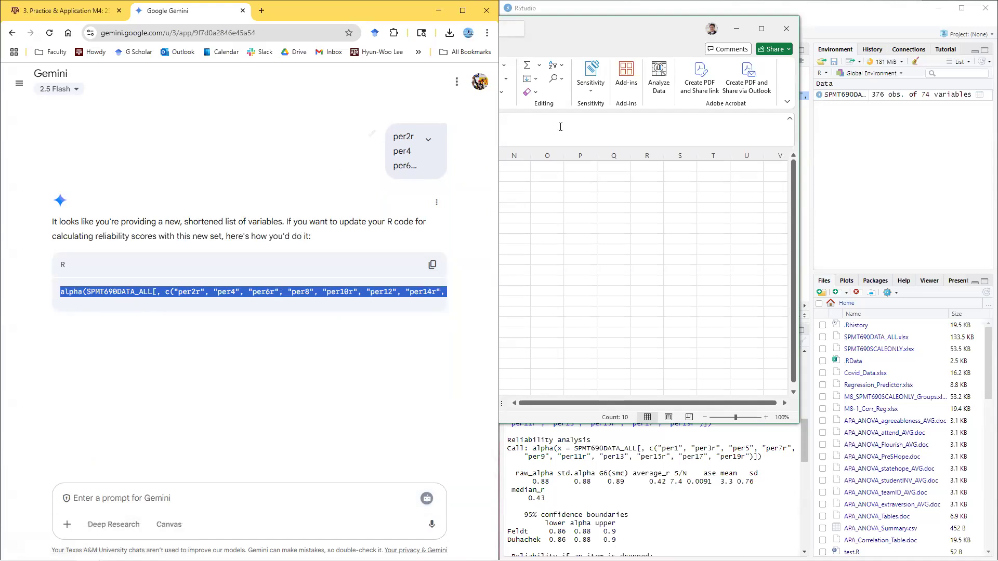
Switch to RStudio, paste the Agreeableness alpha command on line 6 of the script and run it
{"action": "left_click", "coordinate": [607, 10]}
{"action": "left_click", "coordinate": [585, 113]}
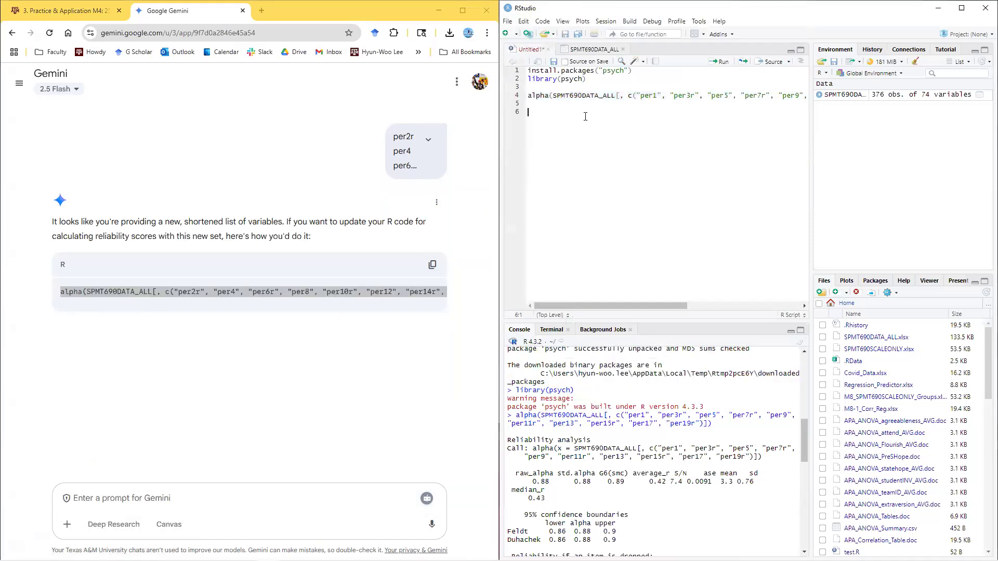
{"action": "key", "text": "ctrl+v"}
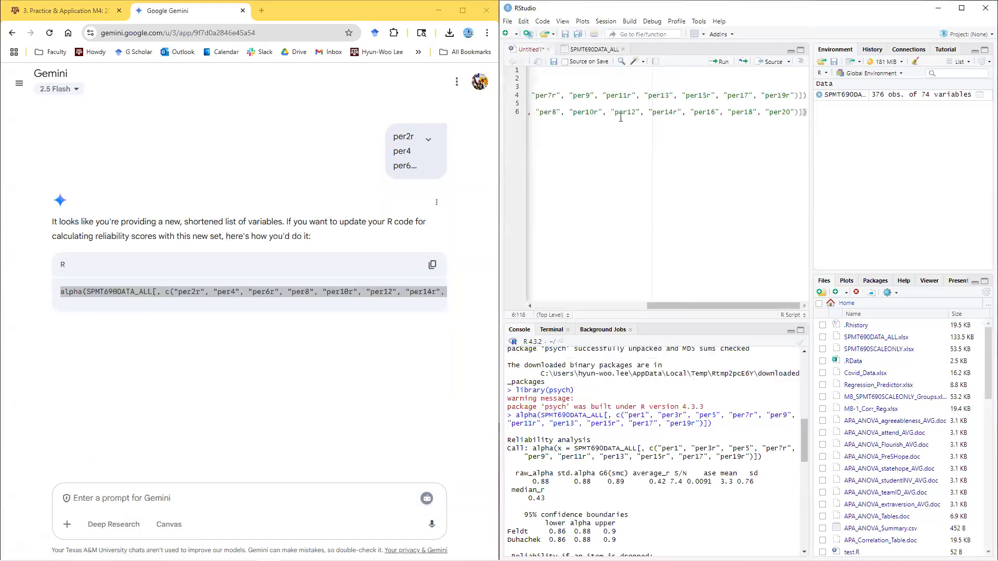
{"action": "key", "text": "shift+Up"}
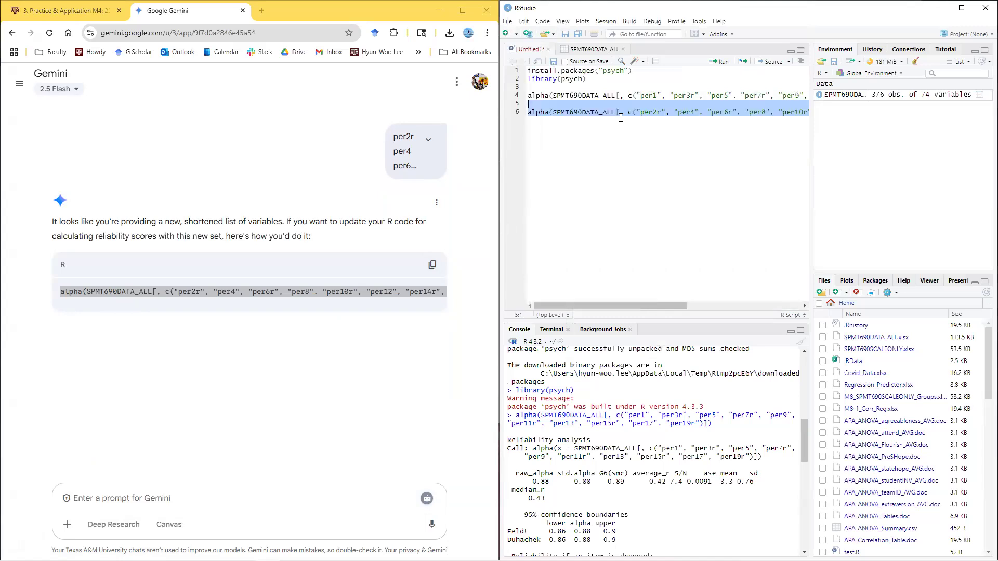
{"action": "left_click", "coordinate": [720, 63]}
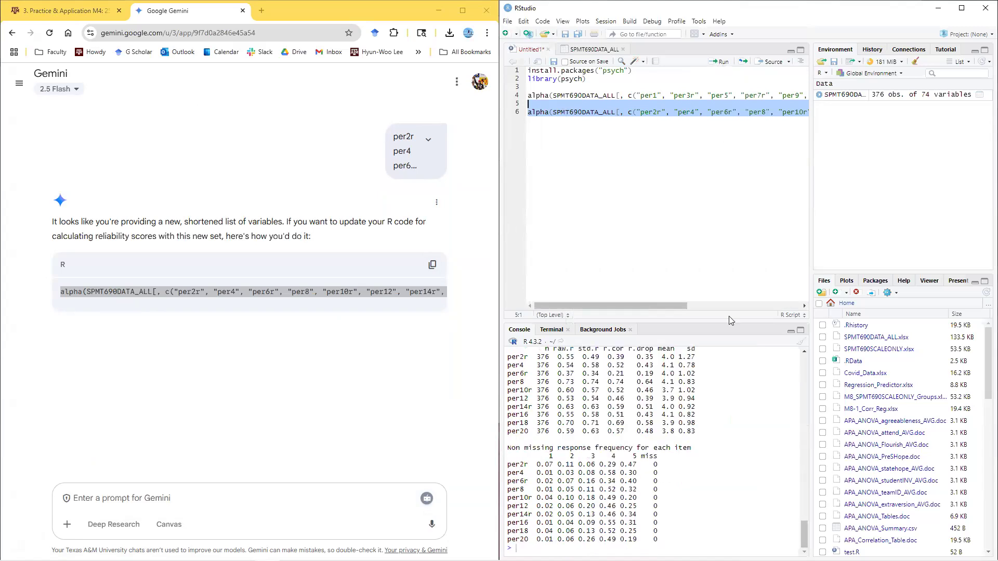
Find the start of the Agreeableness reliability analysis in the console and highlight its raw_alpha value
{"action": "scroll", "coordinate": [697, 452], "scroll_direction": "up", "scroll_amount": 10}
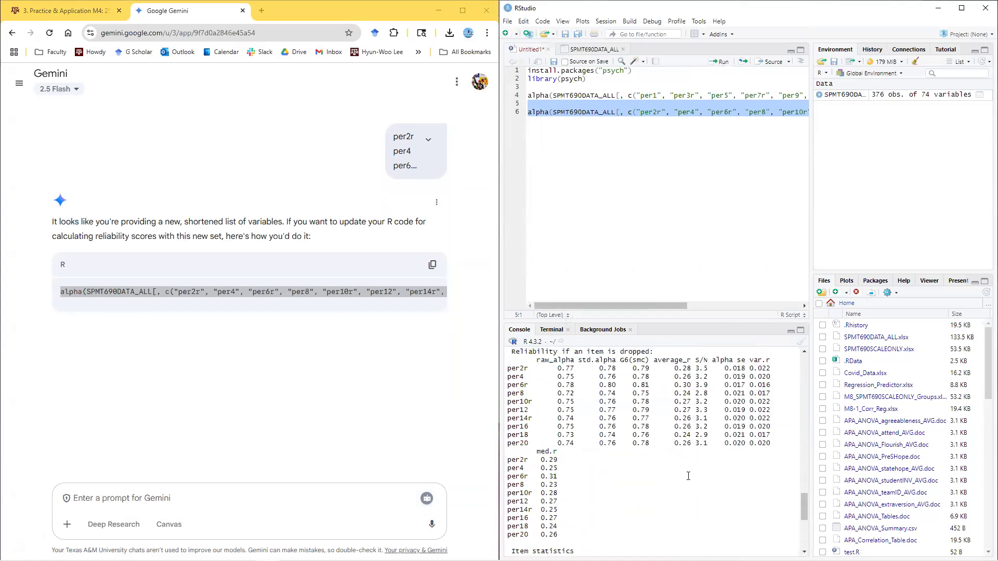
{"action": "scroll", "coordinate": [683, 481], "scroll_direction": "up", "scroll_amount": 6}
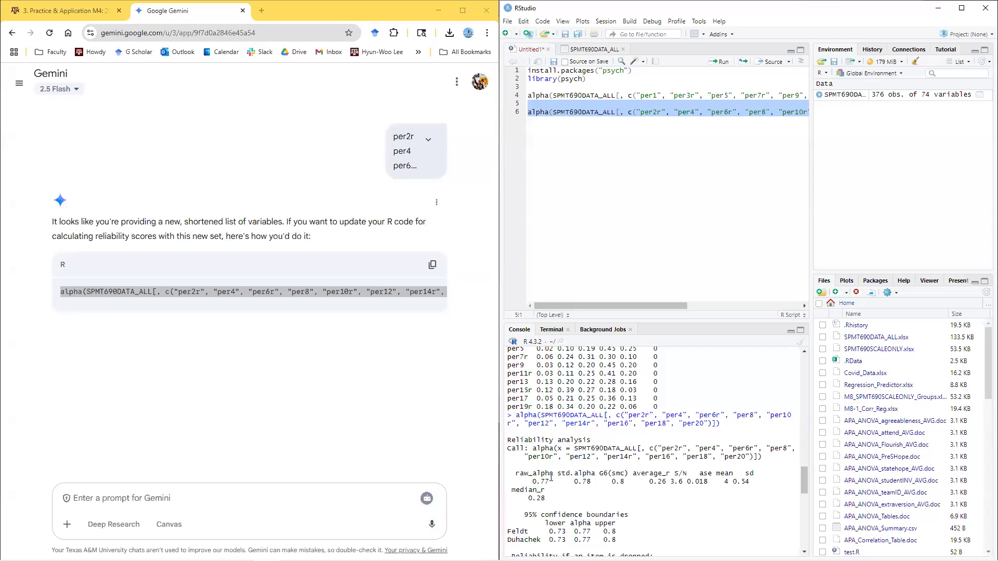
{"action": "scroll", "coordinate": [553, 470], "scroll_direction": "down", "scroll_amount": 2}
{"action": "left_click_drag", "start_coordinate": [549, 430], "coordinate": [515, 422]}
Switch to the course page in the browser and check the Agreeableness raw_alpha against Nunnally's interpretation guidelines
{"action": "left_click", "coordinate": [92, 16]}
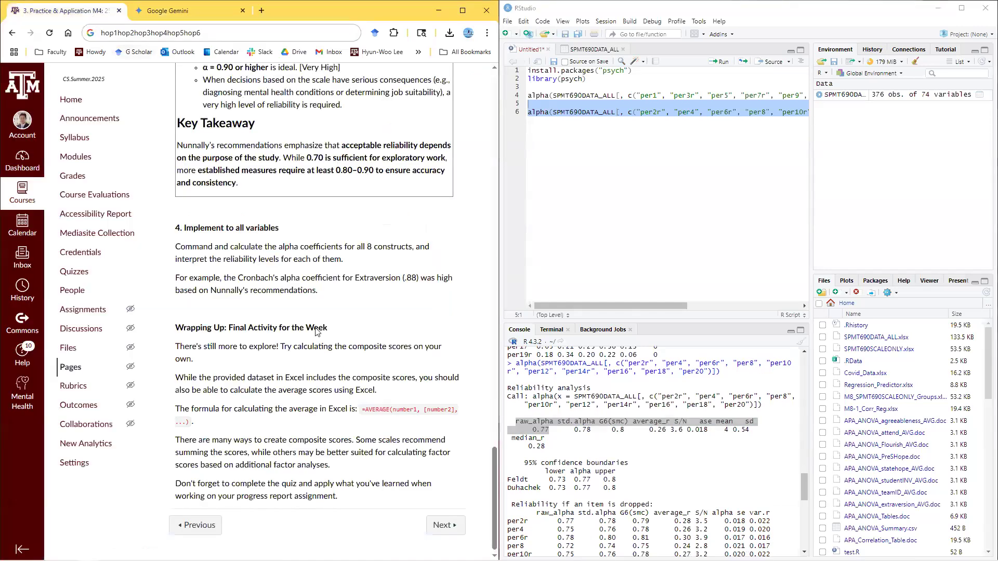
{"action": "scroll", "coordinate": [406, 380], "scroll_direction": "up", "scroll_amount": 15}
{"action": "scroll", "coordinate": [405, 381], "scroll_direction": "down", "scroll_amount": 10}
{"action": "mouse_move", "coordinate": [214, 303]}
{"action": "left_mouse_down"}
{"action": "mouse_move", "coordinate": [258, 303]}
{"action": "mouse_move", "coordinate": [222, 301]}
{"action": "left_mouse_up"}
{"action": "left_click", "coordinate": [378, 325]}
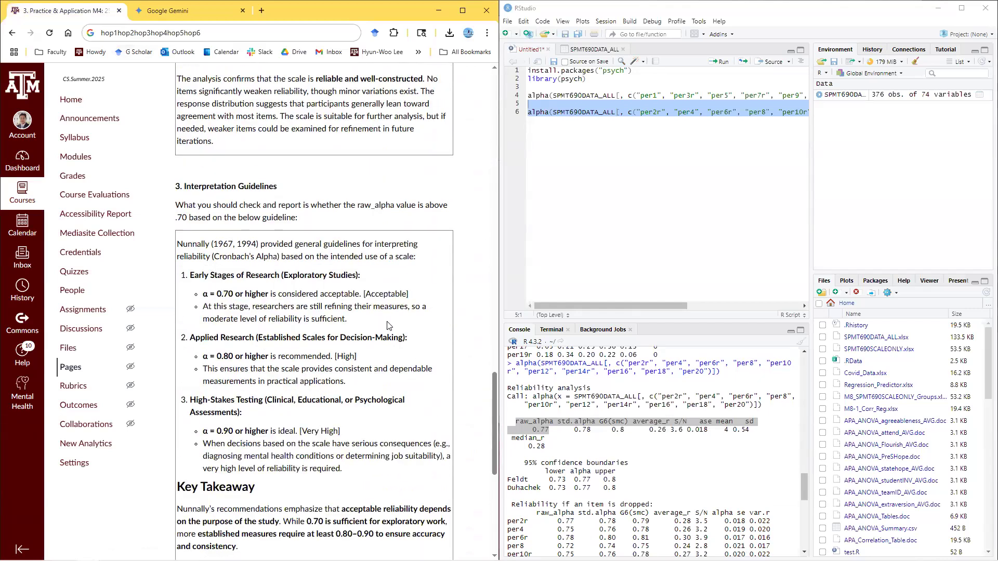
{"action": "scroll", "coordinate": [386, 343], "scroll_direction": "up", "scroll_amount": 1}
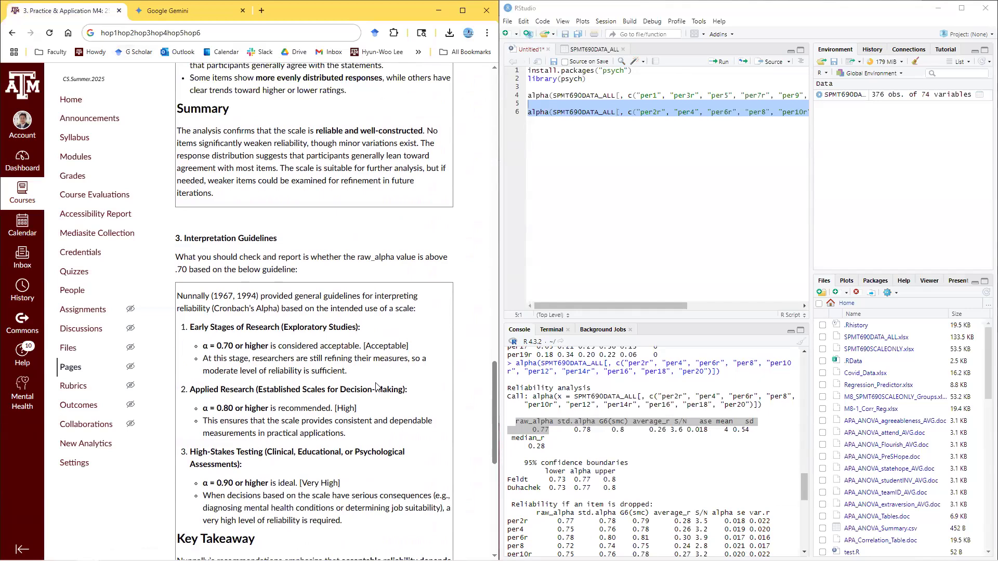
{"action": "scroll", "coordinate": [614, 411], "scroll_direction": "down", "scroll_amount": 2}
Review the rest of the Agreeableness console output in RStudio, including reliability if an item is dropped and the item statistics
{"action": "left_click_drag", "start_coordinate": [616, 385], "coordinate": [537, 360]}
{"action": "left_click_drag", "start_coordinate": [558, 418], "coordinate": [604, 503]}
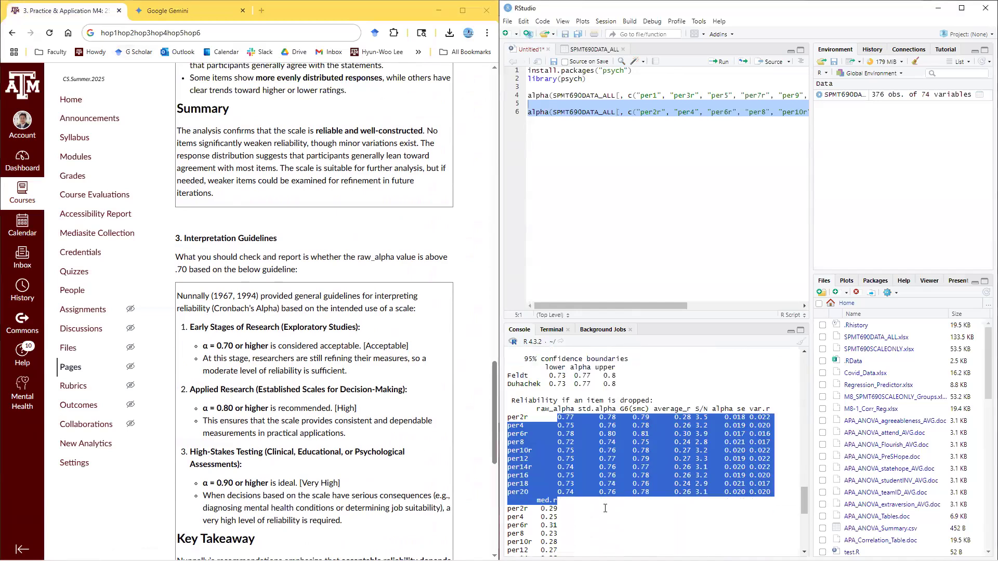
{"action": "scroll", "coordinate": [605, 496], "scroll_direction": "down", "scroll_amount": 2}
{"action": "scroll", "coordinate": [605, 477], "scroll_direction": "up", "scroll_amount": 2}
{"action": "scroll", "coordinate": [638, 497], "scroll_direction": "down", "scroll_amount": 5}
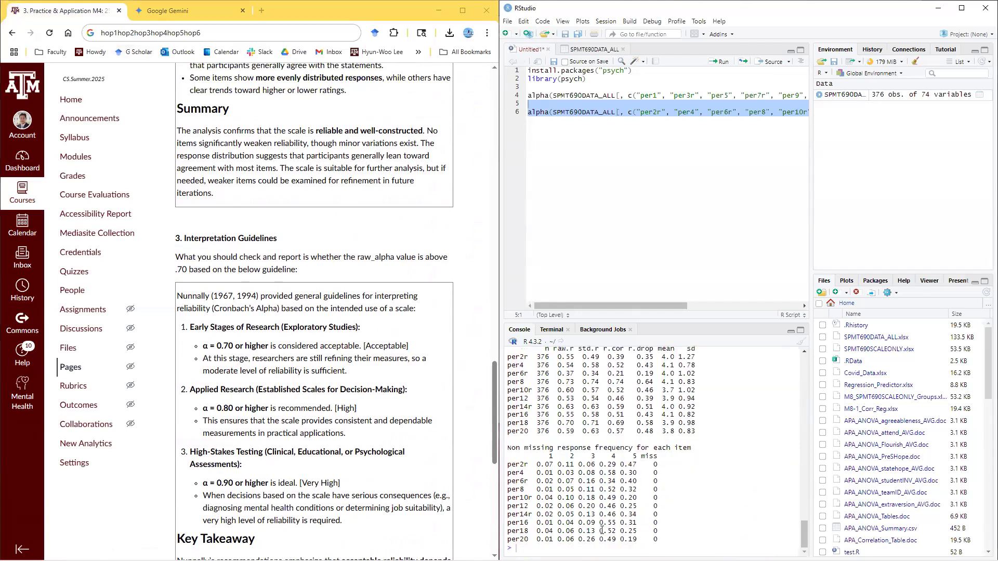
{"action": "scroll", "coordinate": [566, 536], "scroll_direction": "up", "scroll_amount": 5}
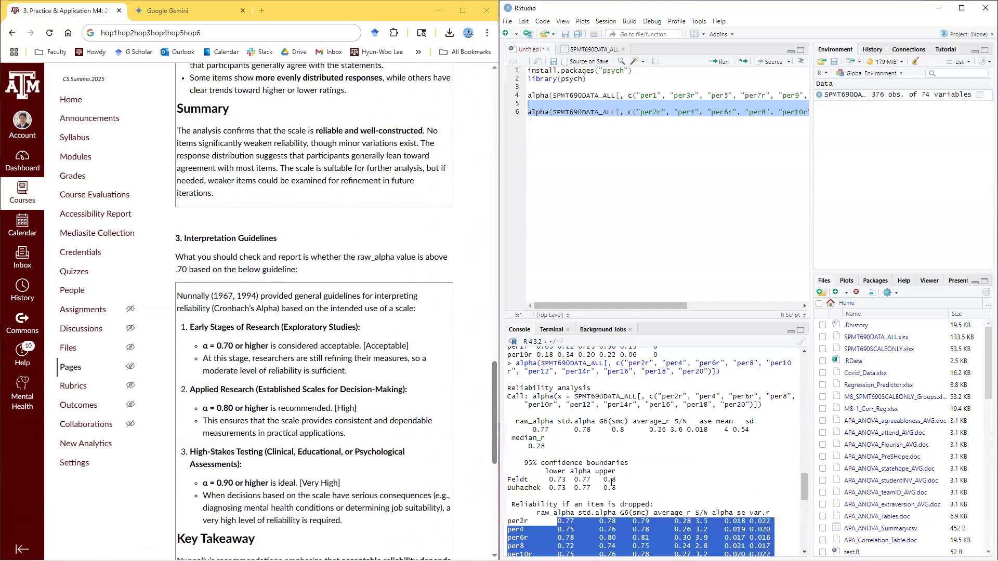
Add new lines below the Agreeableness alpha command so the cursor sits on line 8 of the script
{"action": "left_click", "coordinate": [640, 114]}
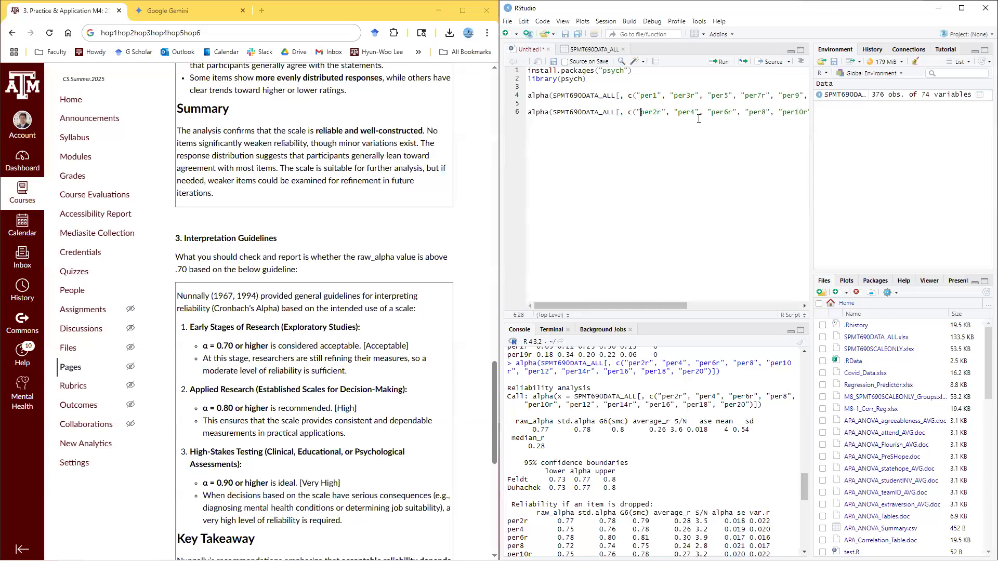
{"action": "key", "text": "End"}
{"action": "key", "text": "Return"}
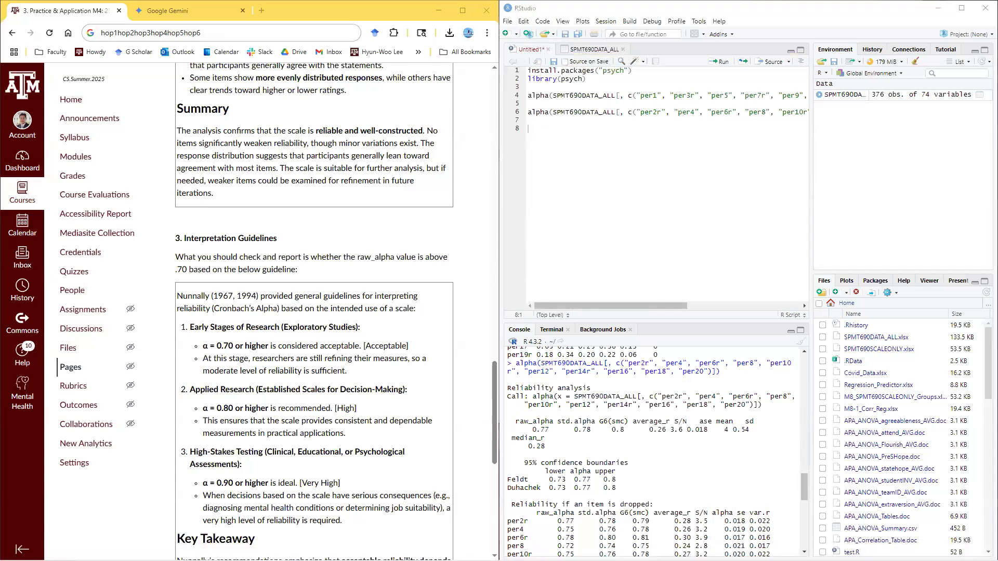
Switch to Excel and copy the six State Hope variable names, hop1 through hop6, from the Key sheet
{"action": "key", "text": "alt+Tab"}
{"action": "left_click", "coordinate": [214, 403]}
{"action": "scroll", "coordinate": [200, 257], "scroll_direction": "down", "scroll_amount": 3}
{"action": "scroll", "coordinate": [201, 263], "scroll_direction": "down", "scroll_amount": 1}
{"action": "left_click_drag", "start_coordinate": [203, 271], "coordinate": [206, 322]}
{"action": "key", "text": "ctrl+c"}
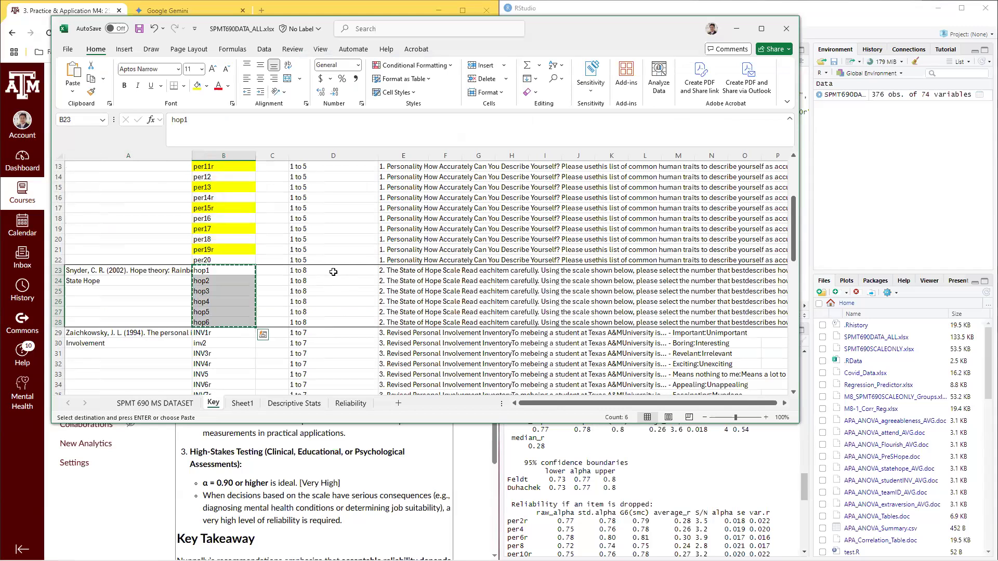
Switch to Gemini, paste hop1 through hop6 into a new prompt in the same conversation and send it
{"action": "left_click", "coordinate": [206, 12]}
{"action": "scroll", "coordinate": [210, 282], "scroll_direction": "up", "scroll_amount": 3}
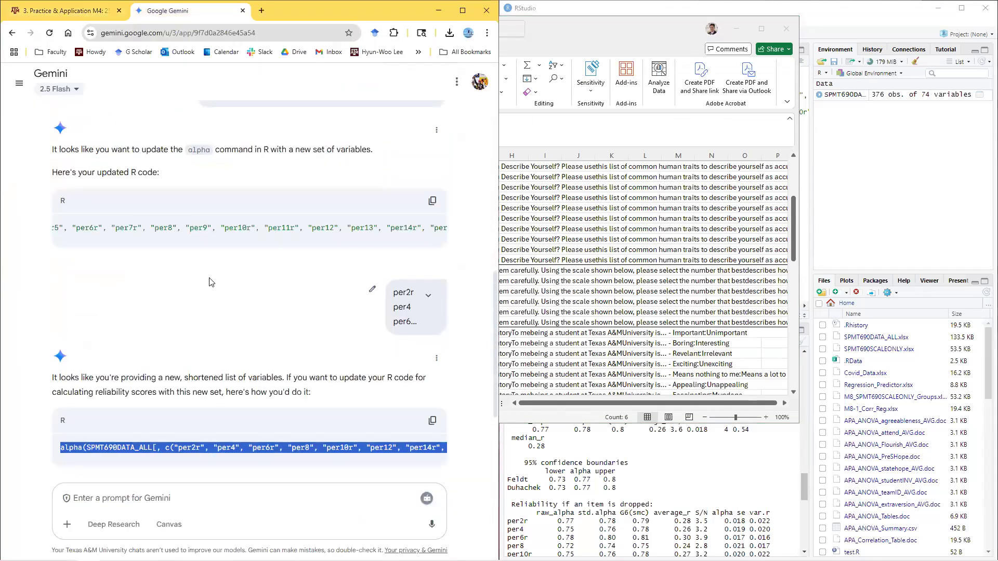
{"action": "scroll", "coordinate": [209, 283], "scroll_direction": "down", "scroll_amount": 3}
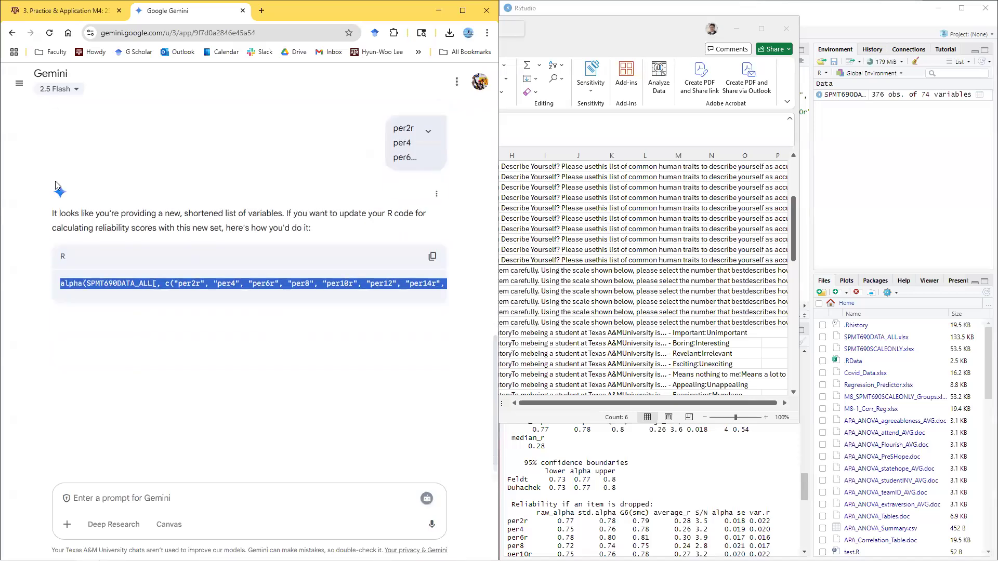
{"action": "scroll", "coordinate": [182, 270], "scroll_direction": "up", "scroll_amount": 6}
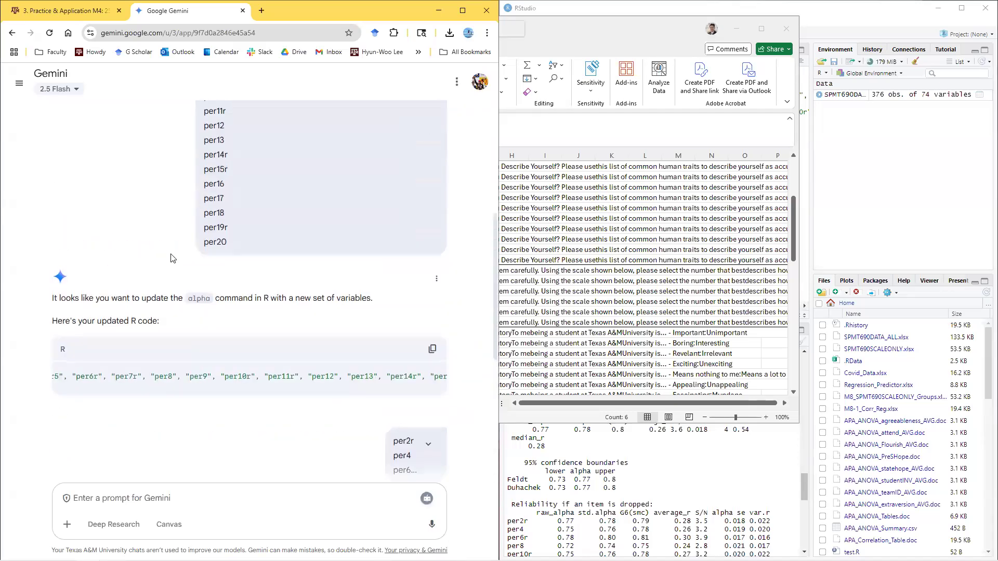
{"action": "scroll", "coordinate": [173, 258], "scroll_direction": "down", "scroll_amount": 6}
{"action": "left_click", "coordinate": [83, 500]}
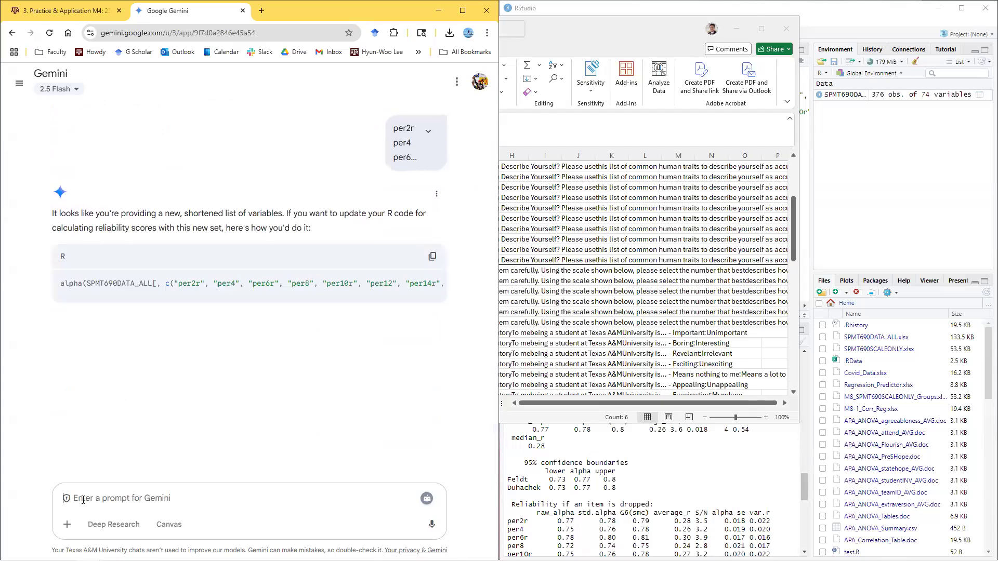
{"action": "right_click", "coordinate": [83, 500]}
{"action": "left_click", "coordinate": [192, 414]}
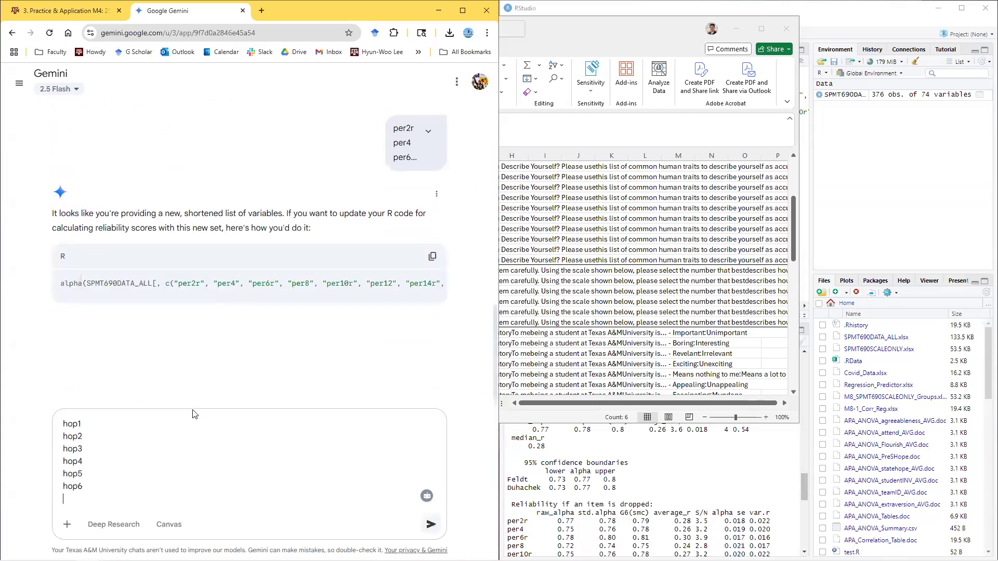
{"action": "key", "text": "Return"}
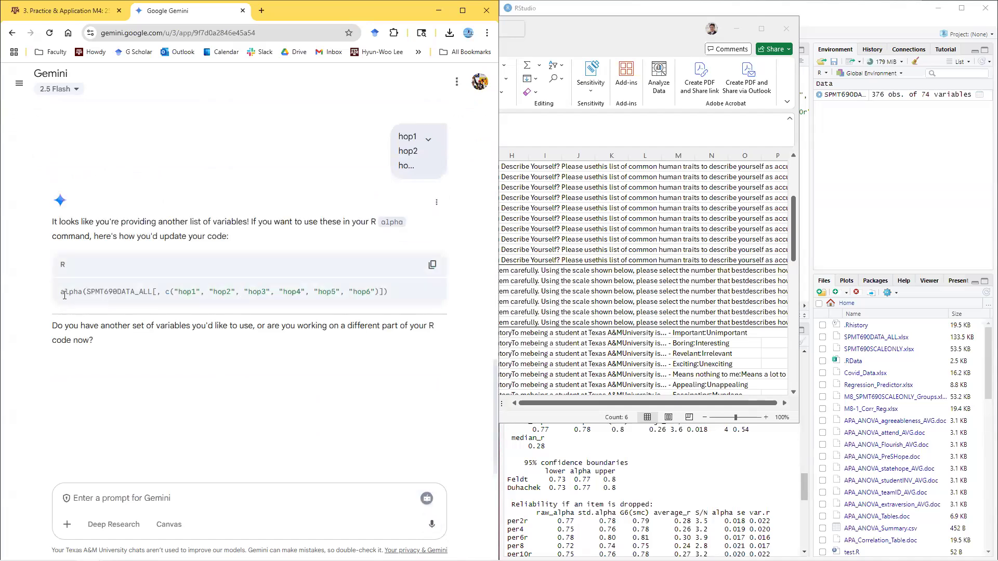
Copy Gemini's hop1–hop6 alpha code to line 8 of the RStudio script and run it
{"action": "left_click_drag", "start_coordinate": [395, 292], "coordinate": [73, 291]}
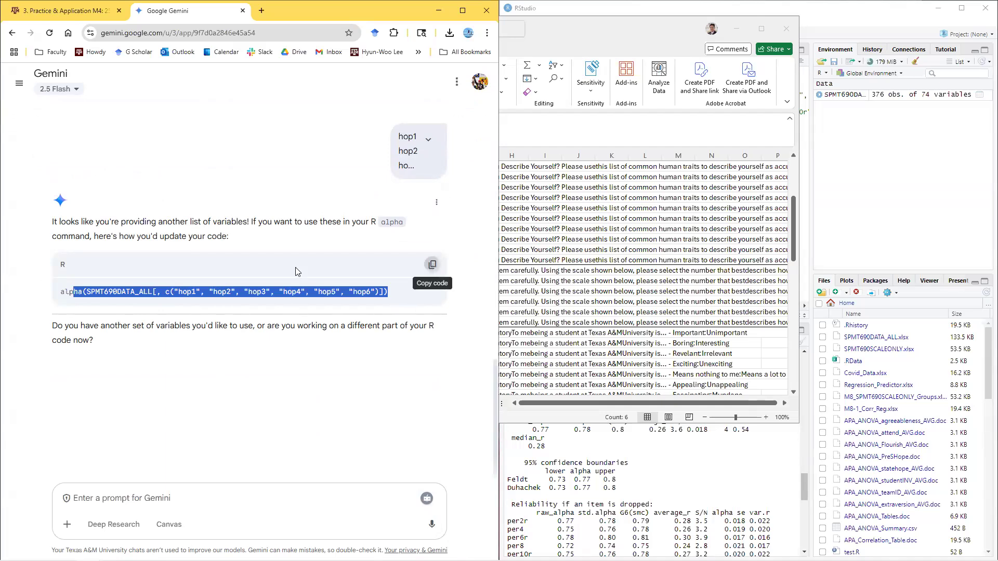
{"action": "left_click", "coordinate": [432, 265]}
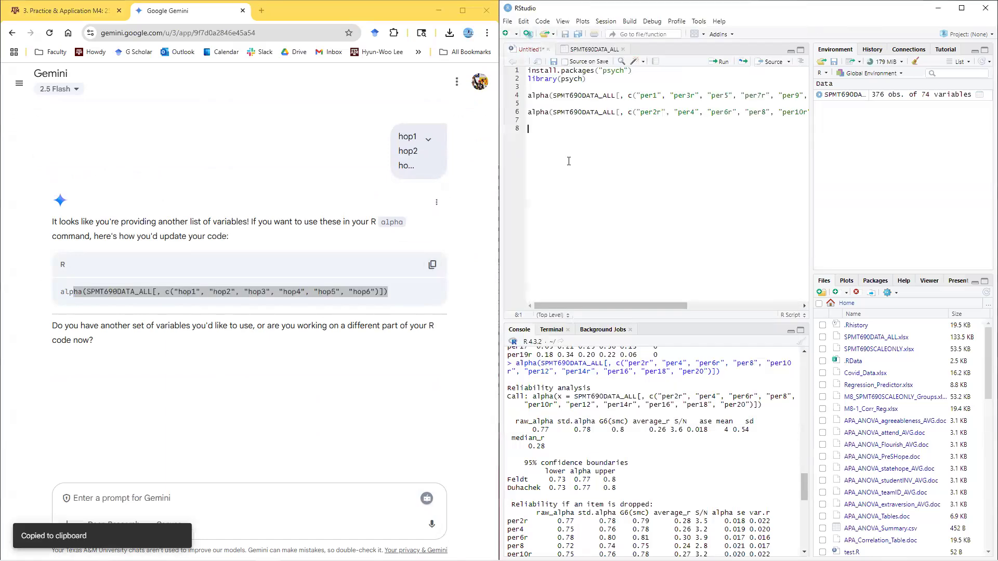
{"action": "left_click", "coordinate": [853, 24]}
{"action": "key", "text": "ctrl+v"}
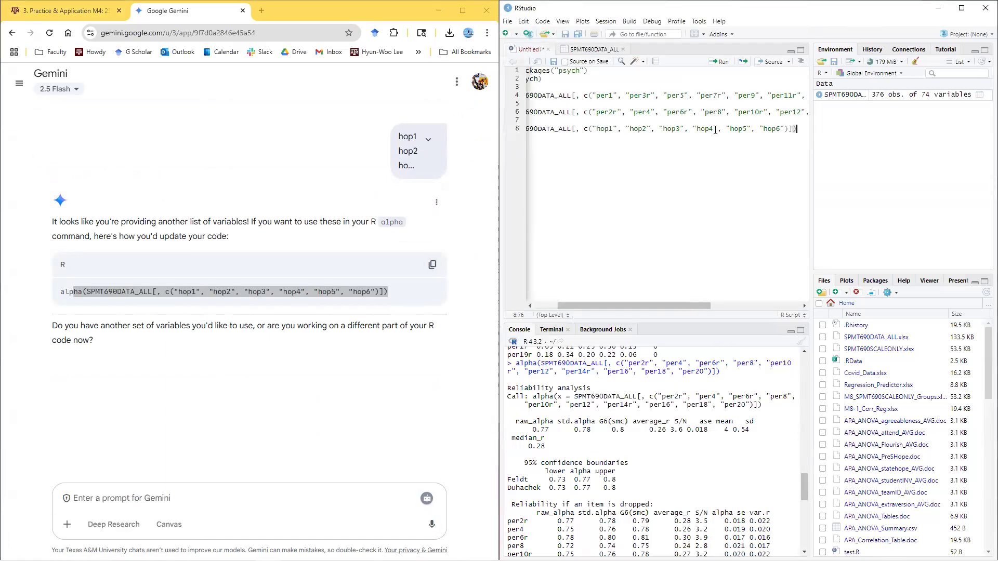
{"action": "left_click_drag", "start_coordinate": [797, 128], "coordinate": [341, 136]}
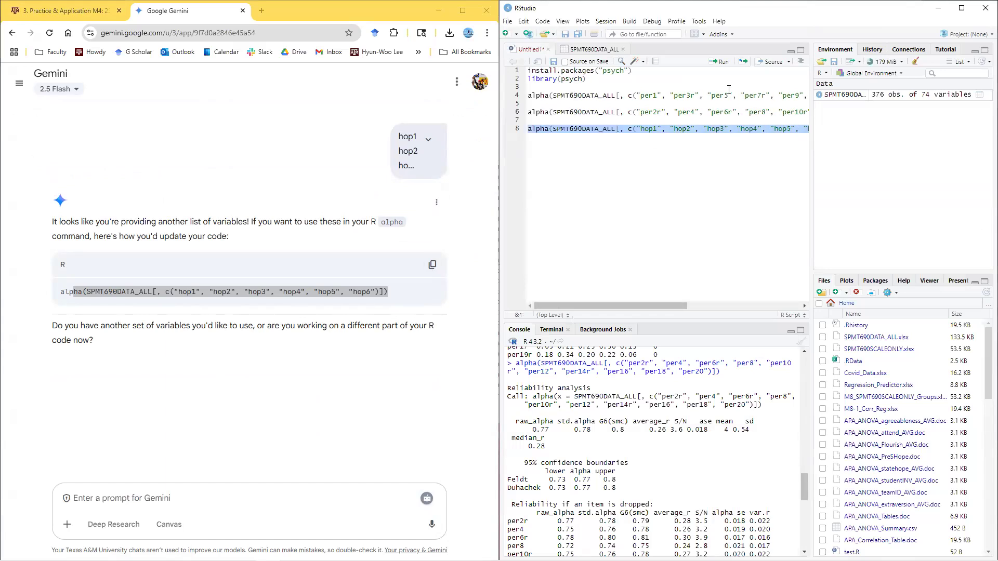
{"action": "left_click", "coordinate": [721, 62]}
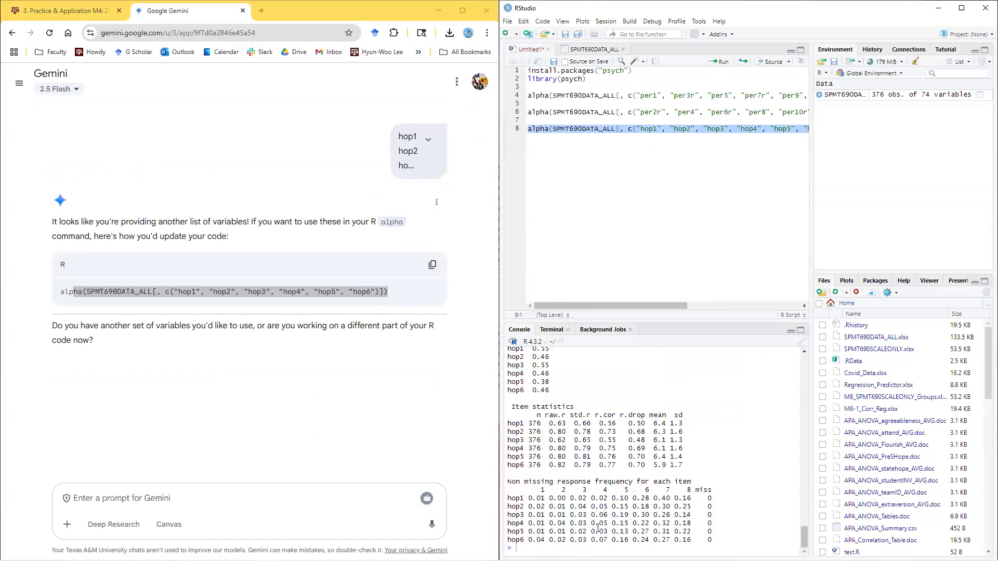
Check the raw_alpha of the hop1–hop6 analysis against the Nunnally interpretation guidelines on the course page
{"action": "scroll", "coordinate": [603, 520], "scroll_direction": "up", "scroll_amount": 5}
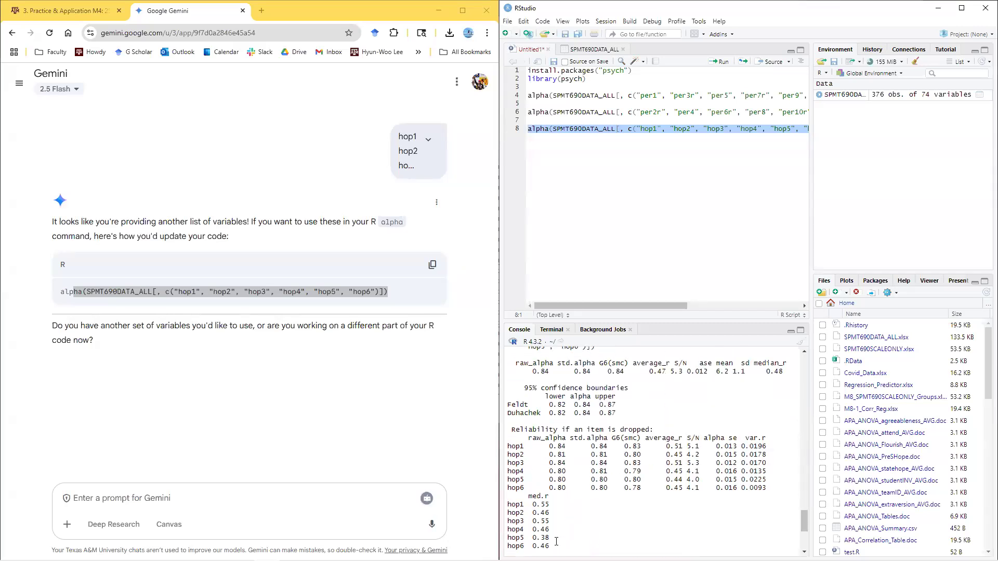
{"action": "scroll", "coordinate": [531, 411], "scroll_direction": "up", "scroll_amount": 2}
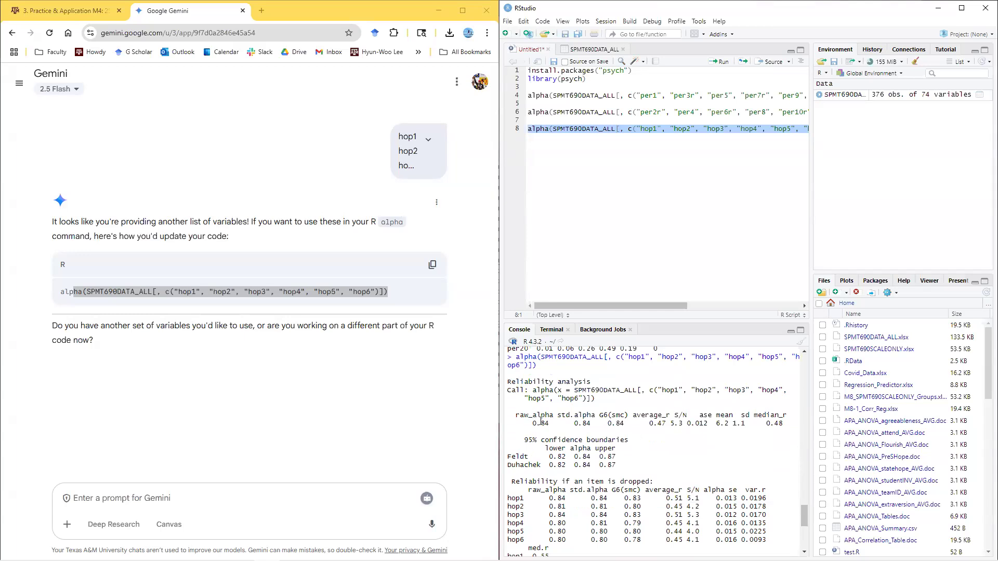
{"action": "left_click_drag", "start_coordinate": [550, 423], "coordinate": [534, 424]}
{"action": "left_click", "coordinate": [108, 10]}
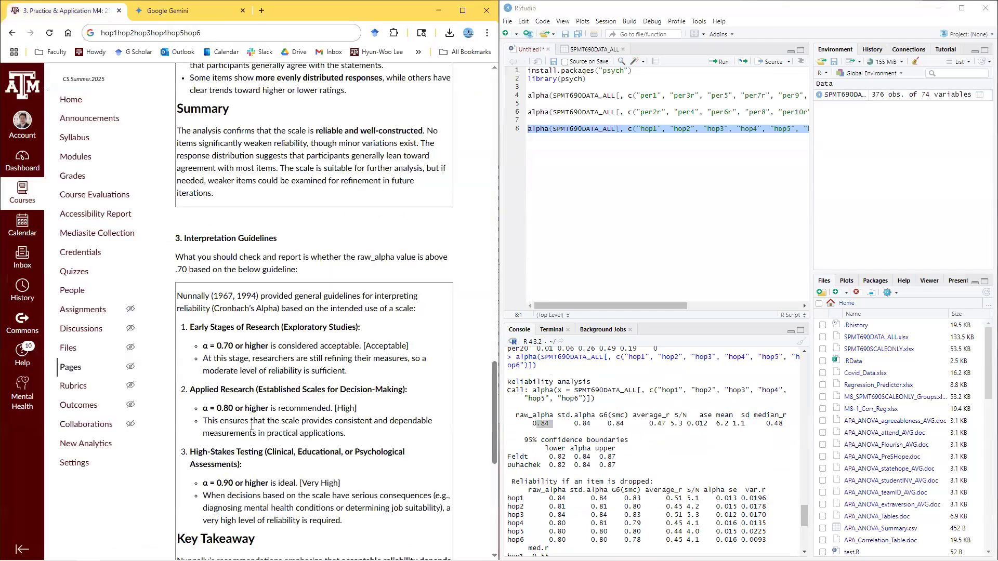
{"action": "scroll", "coordinate": [227, 376], "scroll_direction": "down", "scroll_amount": 1}
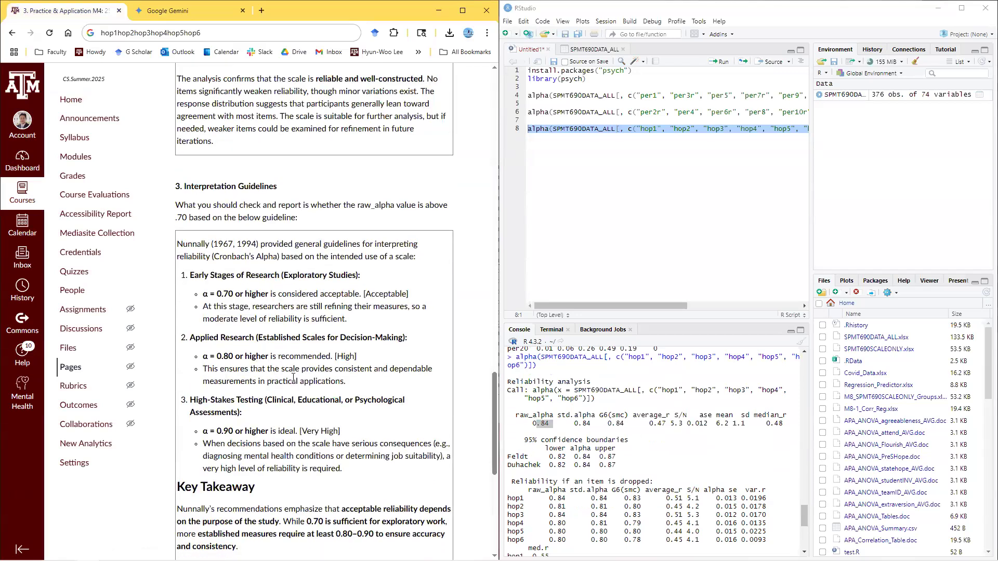
Add new lines below the State Hope alpha command so the cursor sits on line 10 of the script
{"action": "left_click", "coordinate": [767, 128]}
{"action": "key", "text": "End"}
{"action": "key", "text": "Return"}
{"action": "key", "text": "Return"}
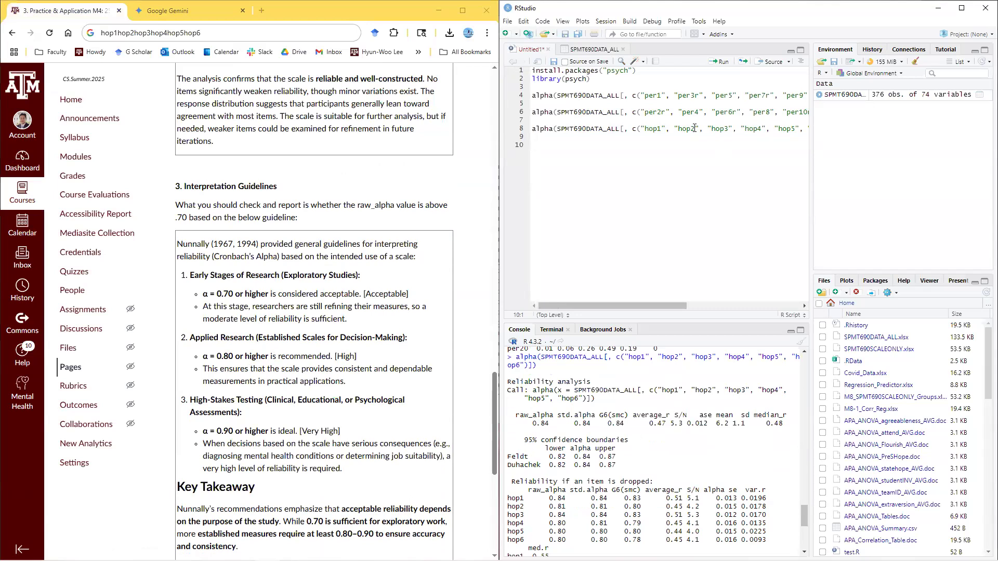
{"action": "left_click_drag", "start_coordinate": [559, 149], "coordinate": [537, 149]}
Select the entire console output, look through it, and clear the selection at the console prompt
{"action": "scroll", "coordinate": [616, 371], "scroll_direction": "down", "scroll_amount": 8}
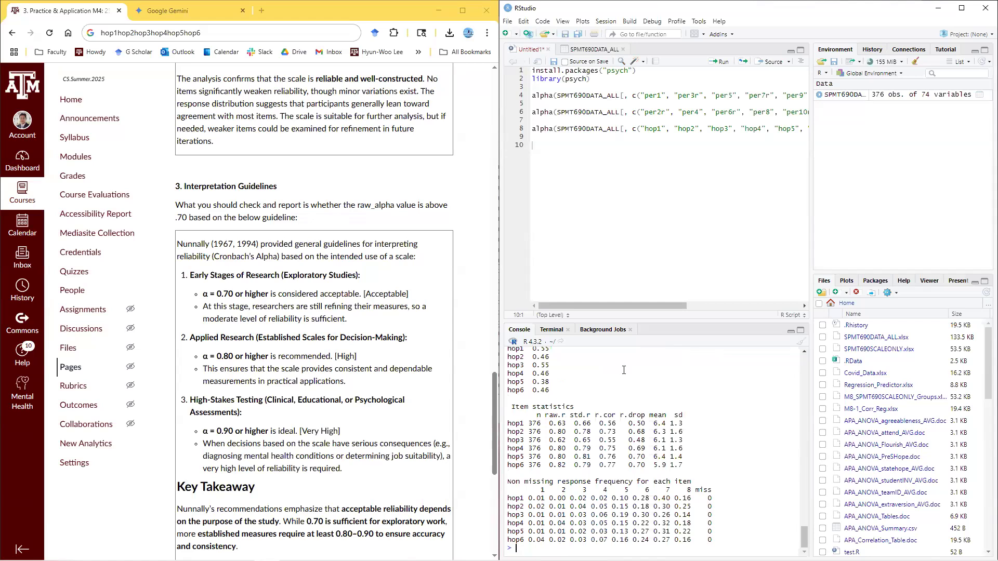
{"action": "right_click", "coordinate": [646, 440]}
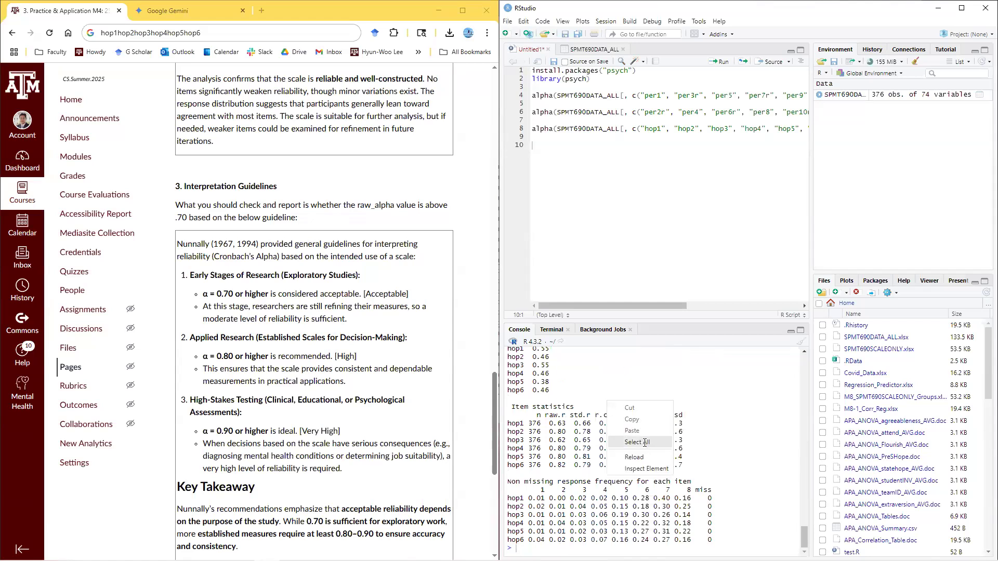
{"action": "left_click", "coordinate": [644, 443]}
{"action": "scroll", "coordinate": [644, 442], "scroll_direction": "up", "scroll_amount": 20}
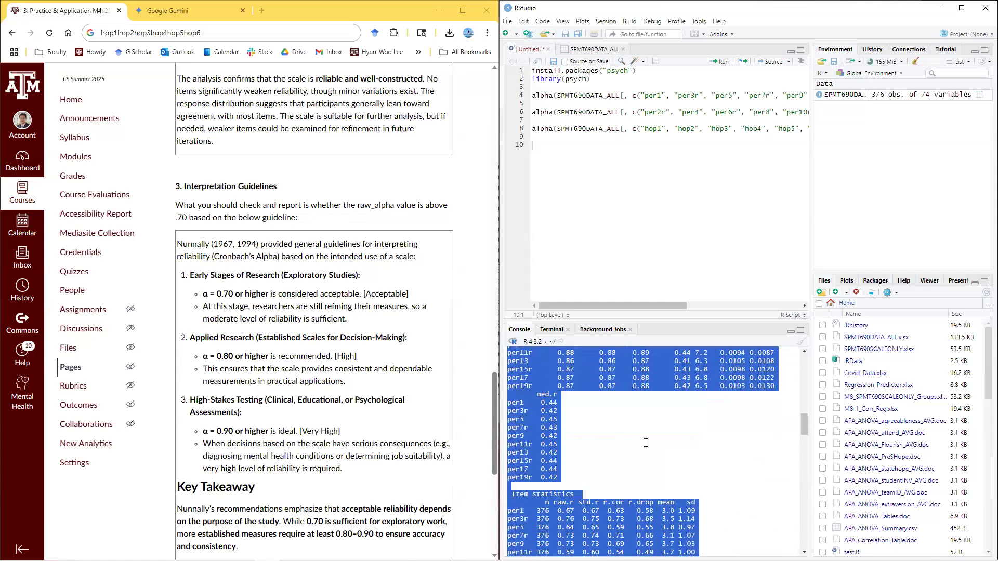
{"action": "scroll", "coordinate": [646, 442], "scroll_direction": "down", "scroll_amount": 20}
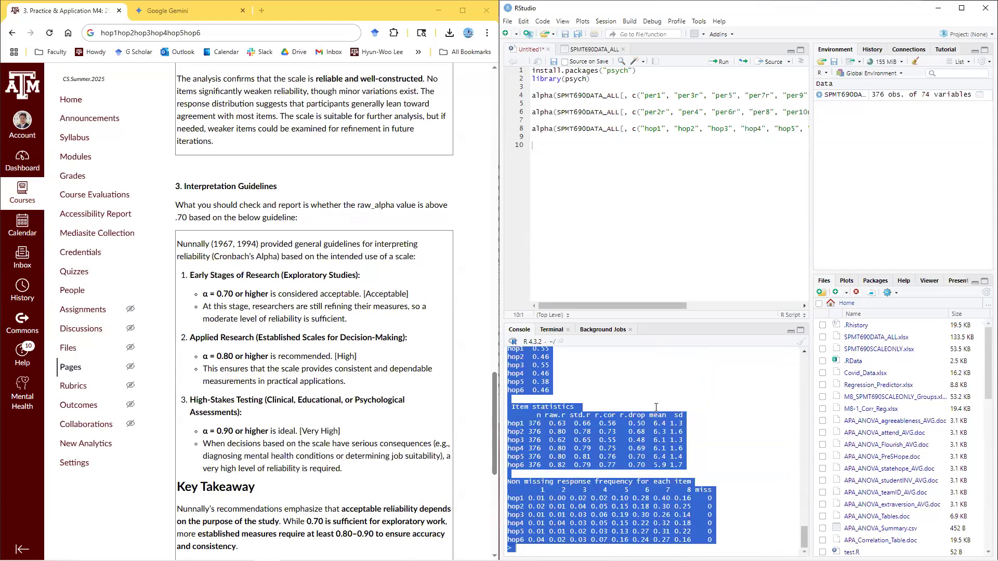
{"action": "left_click", "coordinate": [523, 543]}
Read the course page's section 4 example of reporting the Extraversion alpha and look over the hop1–hop6 console output
{"action": "scroll", "coordinate": [280, 334], "scroll_direction": "down", "scroll_amount": 7}
{"action": "left_click_drag", "start_coordinate": [323, 281], "coordinate": [188, 278]}
{"action": "left_click", "coordinate": [248, 290]}
{"action": "left_click_drag", "start_coordinate": [319, 292], "coordinate": [165, 279]}
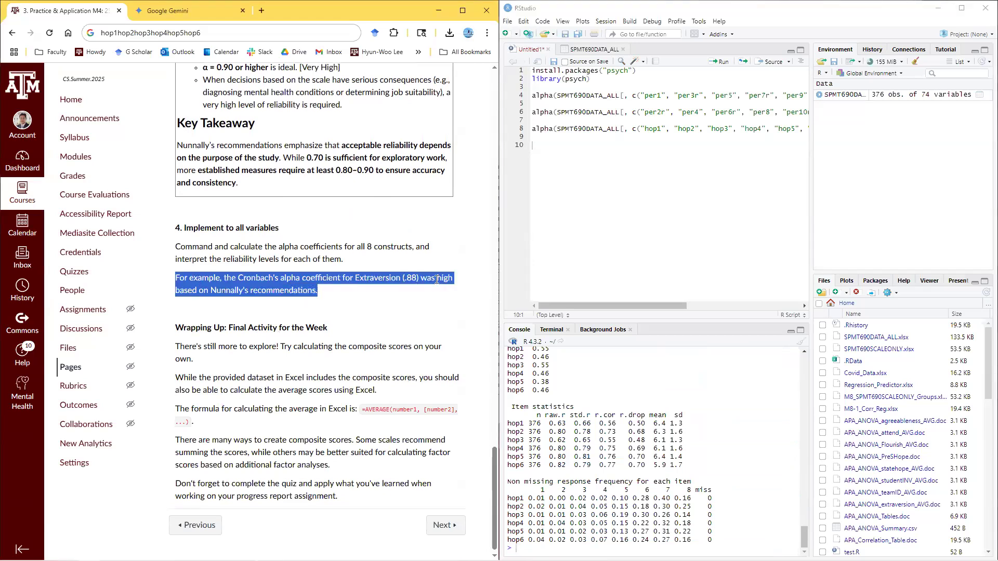
{"action": "left_click_drag", "start_coordinate": [318, 291], "coordinate": [339, 279]}
{"action": "scroll", "coordinate": [628, 446], "scroll_direction": "up", "scroll_amount": 10}
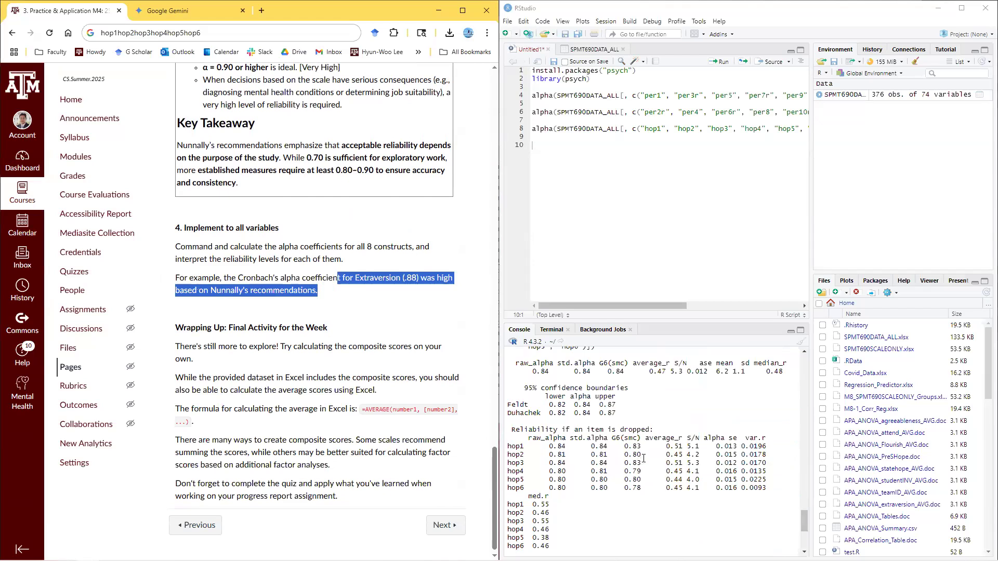
{"action": "scroll", "coordinate": [584, 450], "scroll_direction": "down", "scroll_amount": 10}
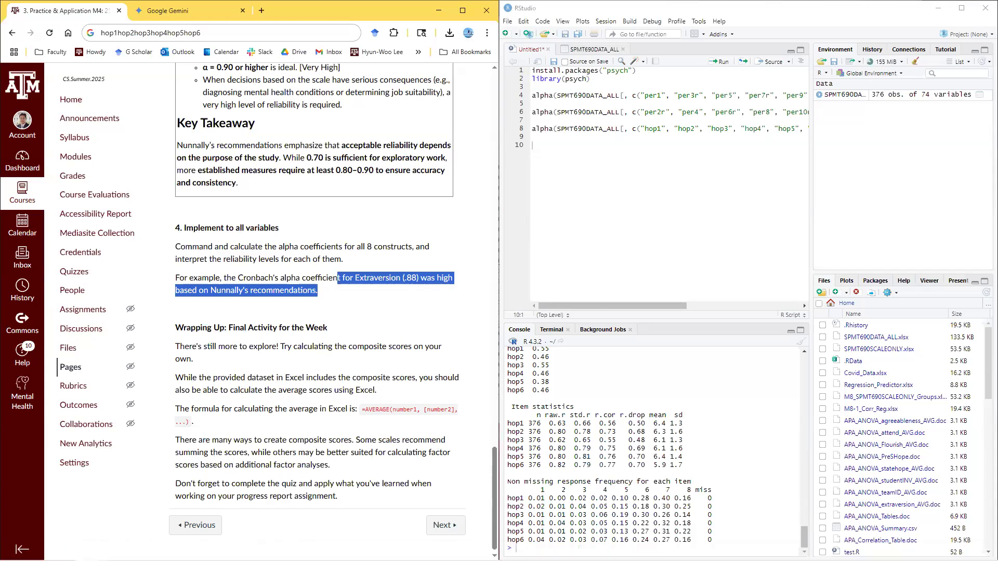
Switch to Excel and compare the first respondent's Flourish_AVG with the average of Flour1 through Flour8 on the SPMT 690 MS DATASET sheet
{"action": "key", "text": "alt+Tab"}
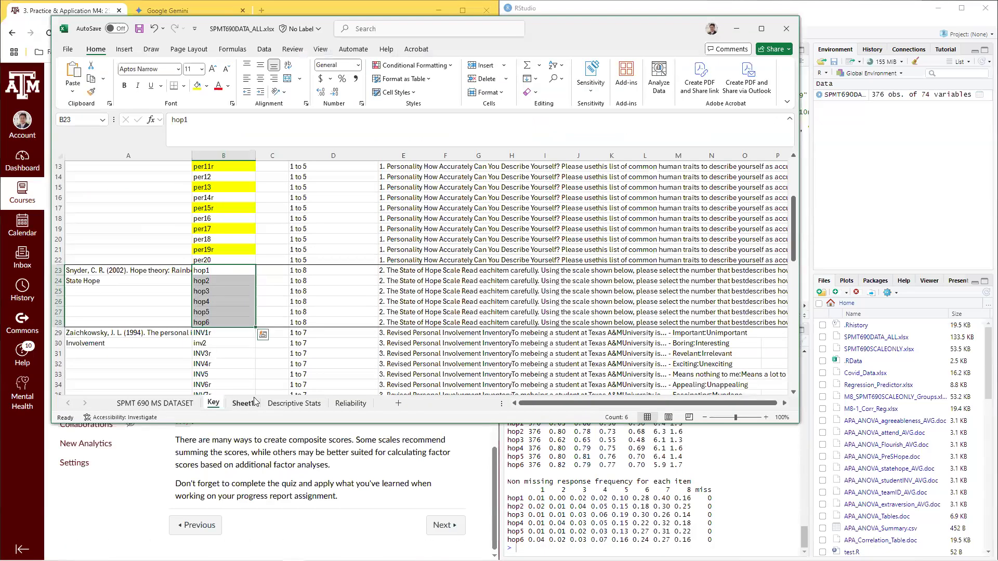
{"action": "left_click", "coordinate": [166, 404]}
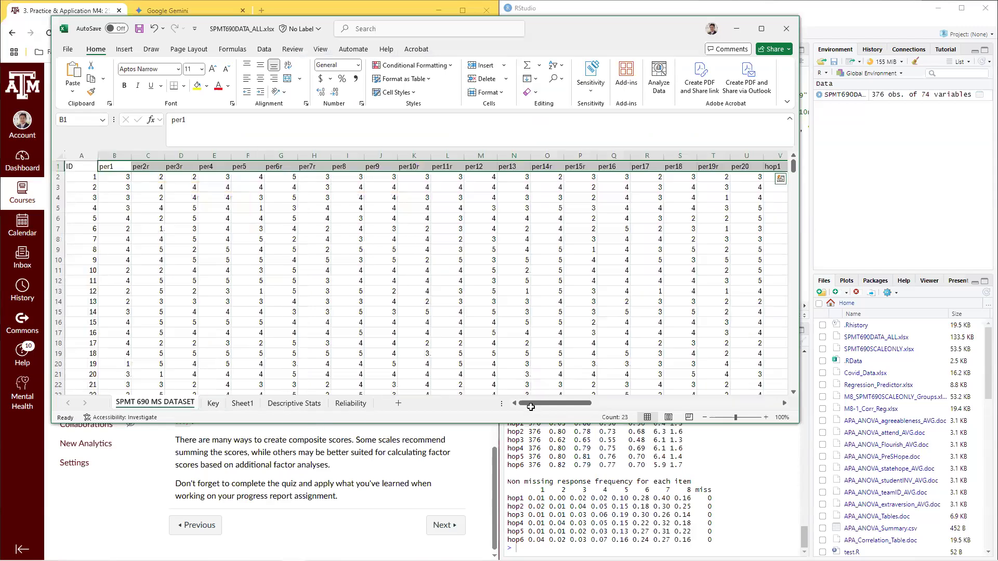
{"action": "left_click_drag", "start_coordinate": [648, 410], "coordinate": [767, 408]}
{"action": "left_click", "coordinate": [533, 177]}
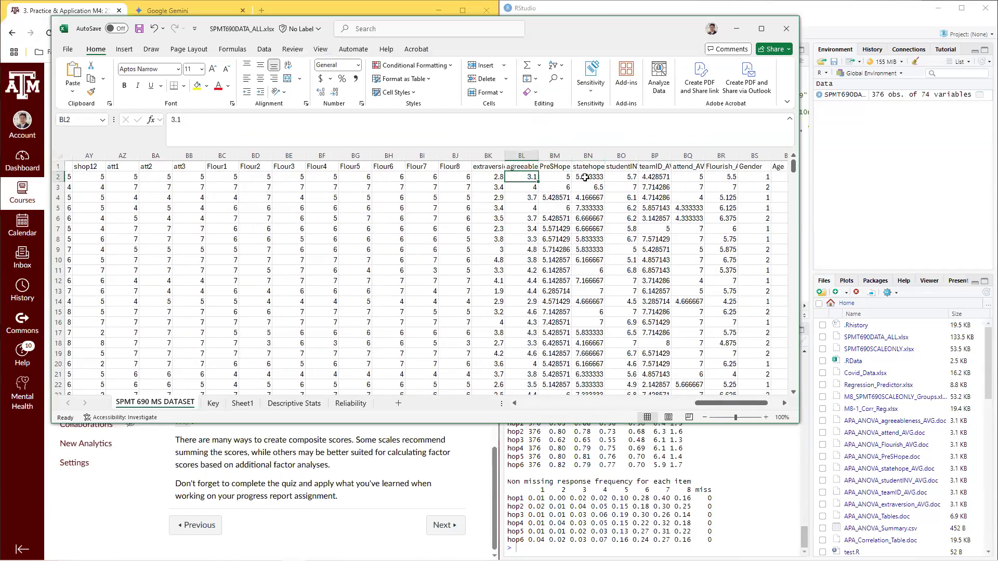
{"action": "left_click", "coordinate": [487, 175]}
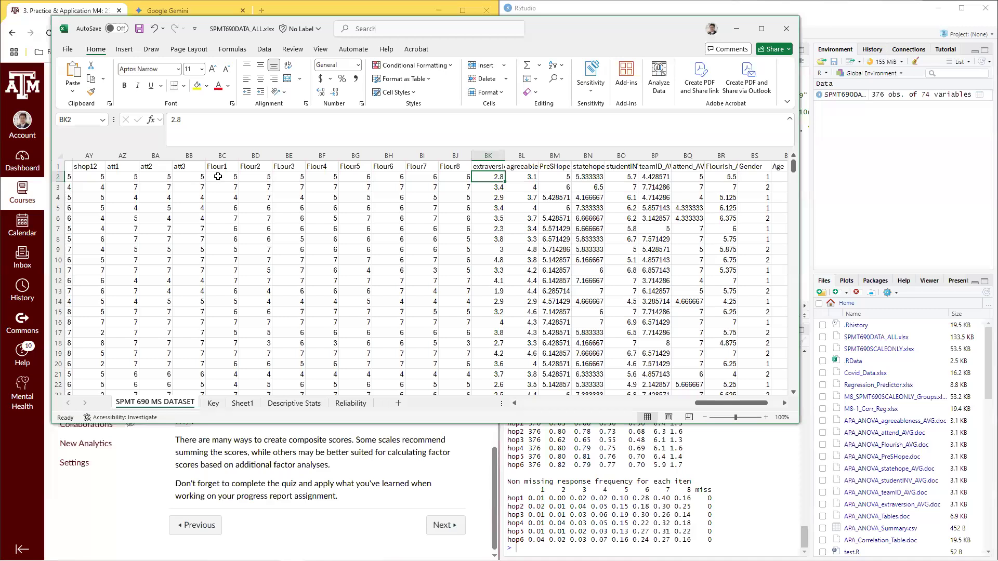
{"action": "left_click", "coordinate": [732, 177]}
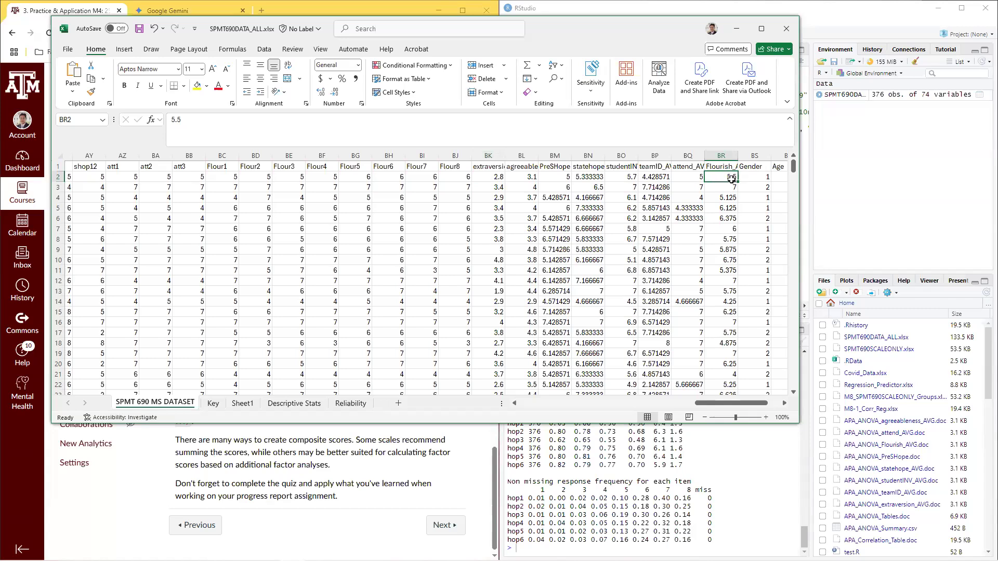
{"action": "left_click_drag", "start_coordinate": [461, 174], "coordinate": [221, 175]}
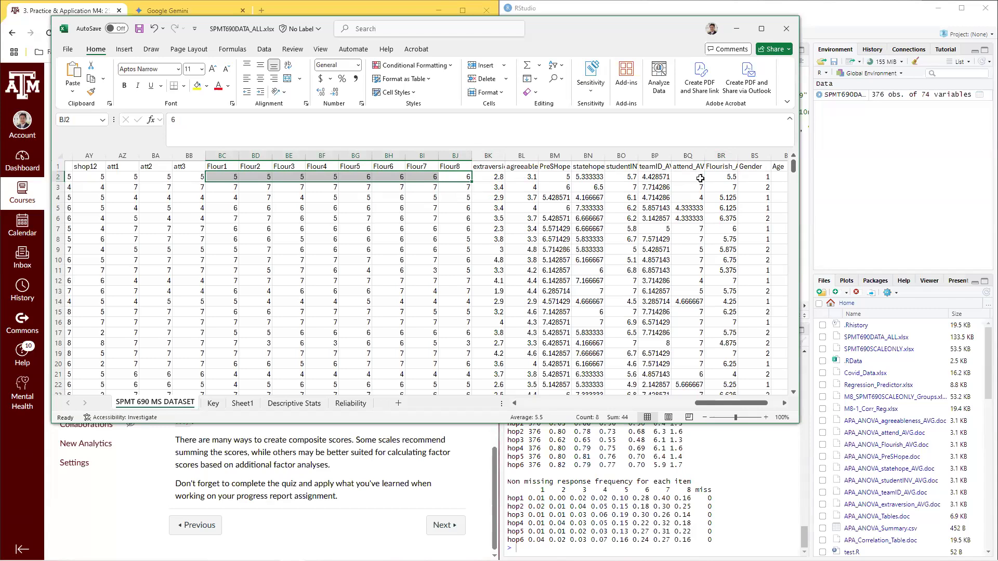
{"action": "left_click", "coordinate": [727, 179]}
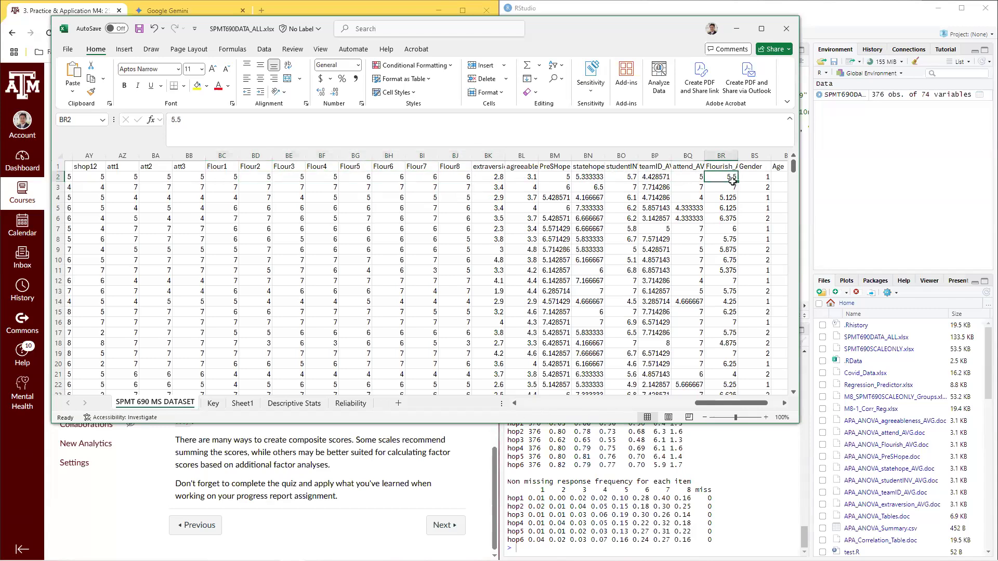
{"action": "left_click_drag", "start_coordinate": [463, 178], "coordinate": [227, 174]}
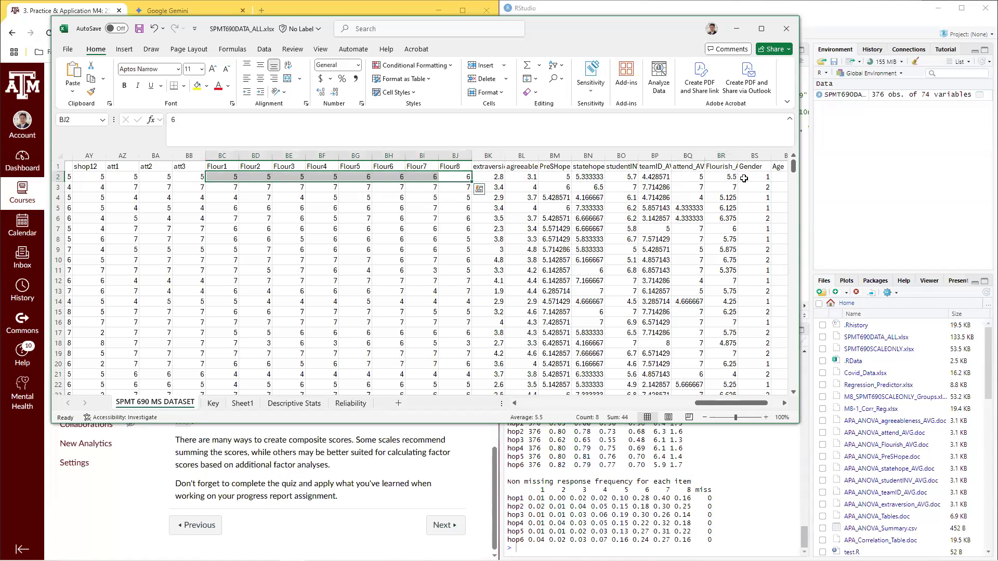
Inspect the first respondent's student involvement, State Hope, PreSHope and agreeableness composite scores in the dataset
{"action": "left_click_drag", "start_coordinate": [706, 404], "coordinate": [738, 405]}
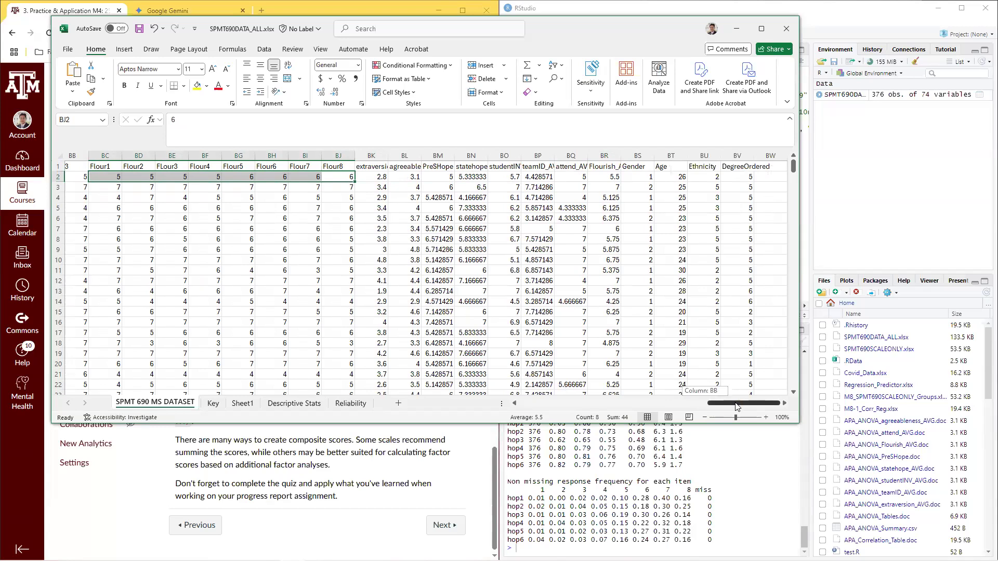
{"action": "left_click_drag", "start_coordinate": [736, 407], "coordinate": [723, 406]}
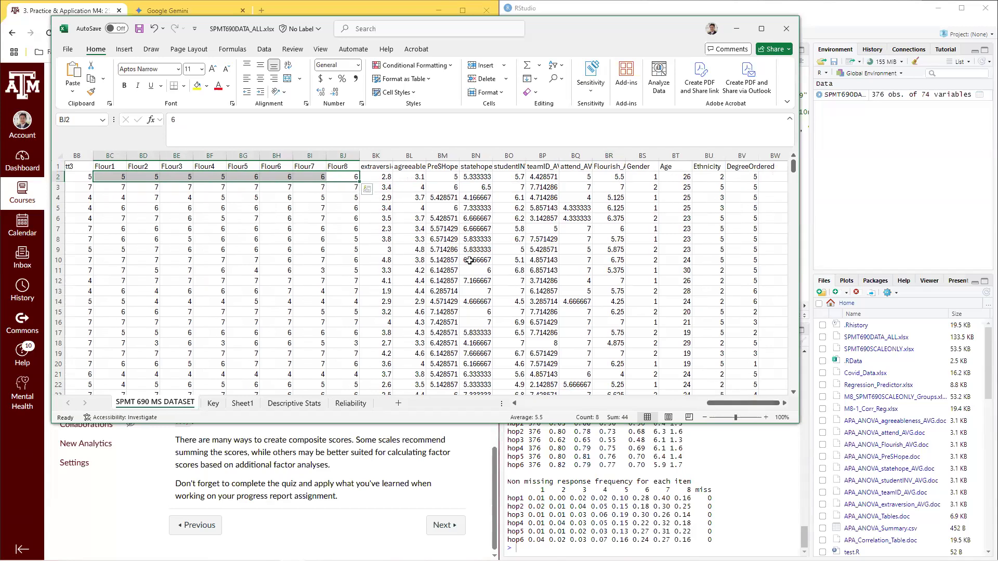
{"action": "left_click", "coordinate": [500, 178]}
{"action": "left_click", "coordinate": [478, 179]}
{"action": "left_click", "coordinate": [441, 184]}
{"action": "left_click", "coordinate": [403, 180]}
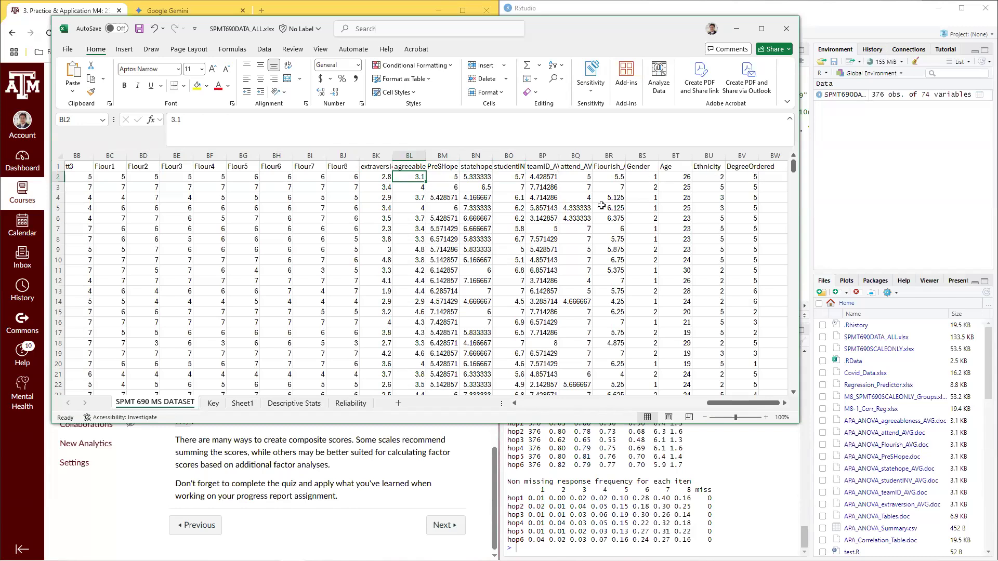
Look up the composite score entries and the Gender coding at the end of the Key sheet
{"action": "left_click", "coordinate": [213, 403]}
{"action": "scroll", "coordinate": [291, 326], "scroll_direction": "down", "scroll_amount": 15}
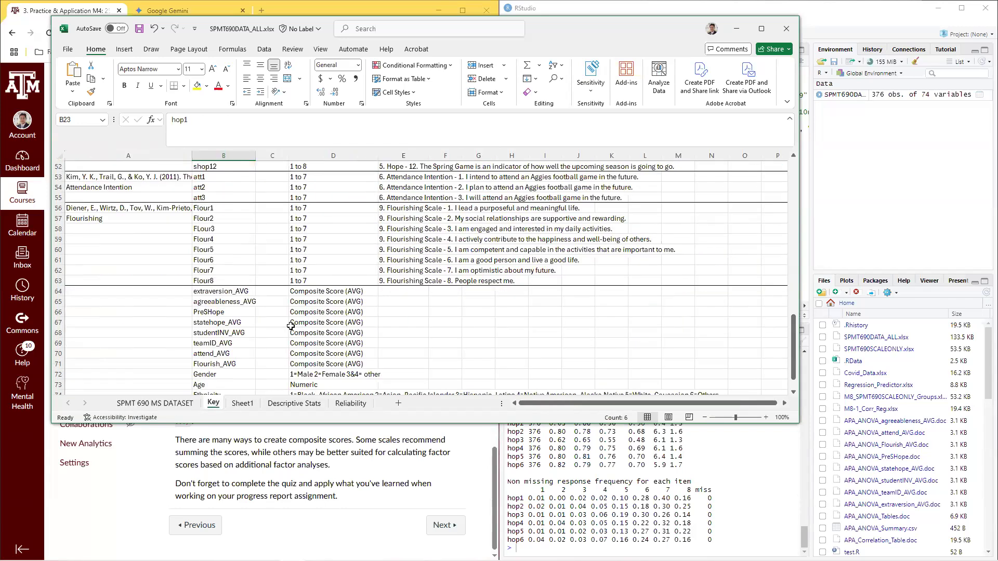
{"action": "left_click", "coordinate": [225, 311]}
{"action": "left_click", "coordinate": [308, 316]}
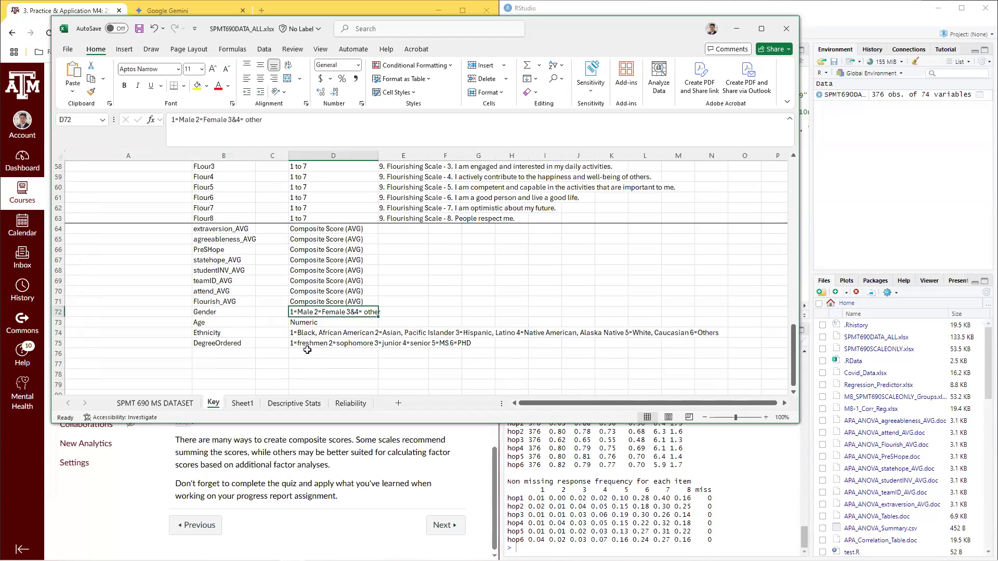
Examine the Gender values of the first two respondents and the first Age value on the dataset sheet
{"action": "left_click", "coordinate": [178, 405]}
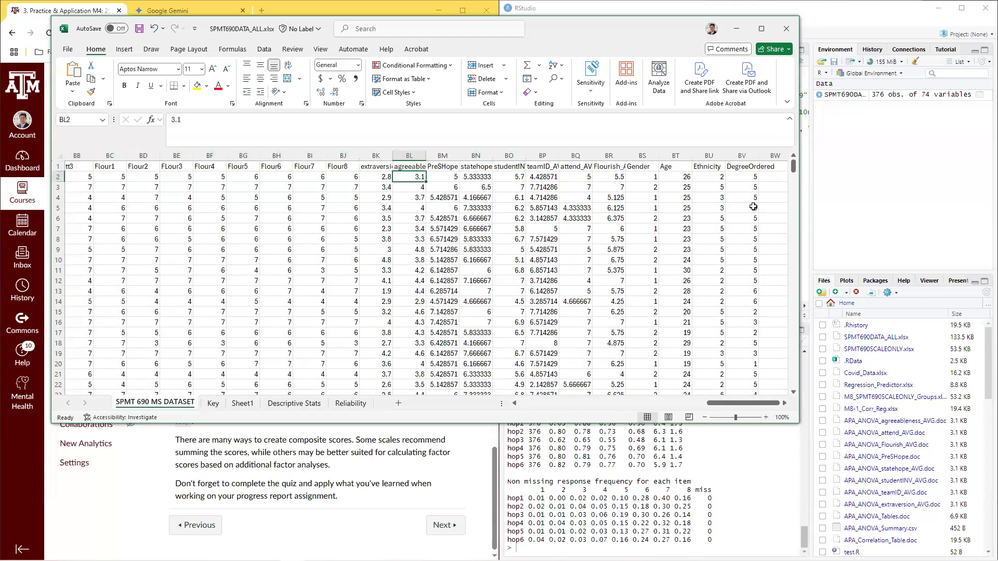
{"action": "left_click", "coordinate": [653, 177]}
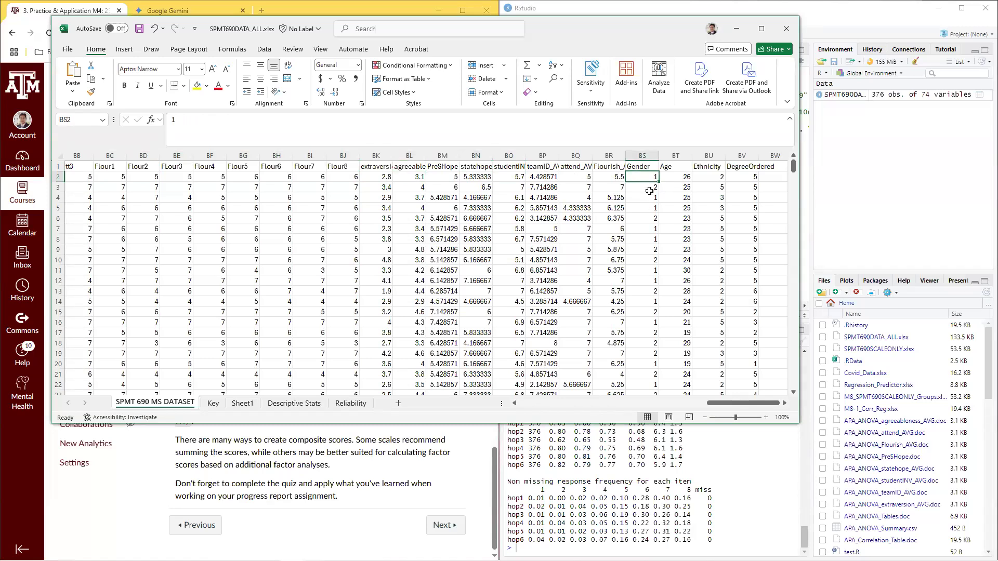
{"action": "left_click", "coordinate": [652, 188]}
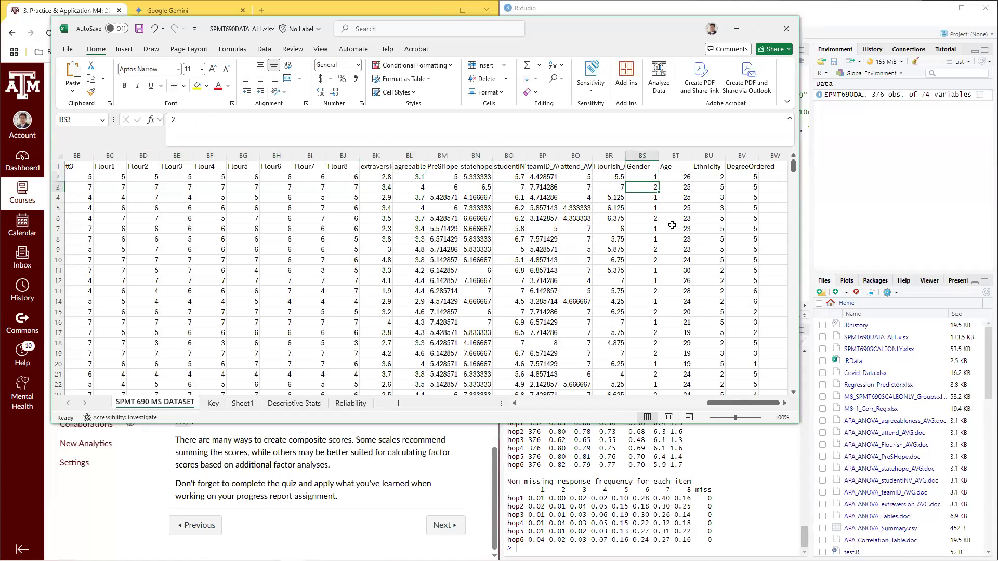
{"action": "left_click", "coordinate": [687, 175]}
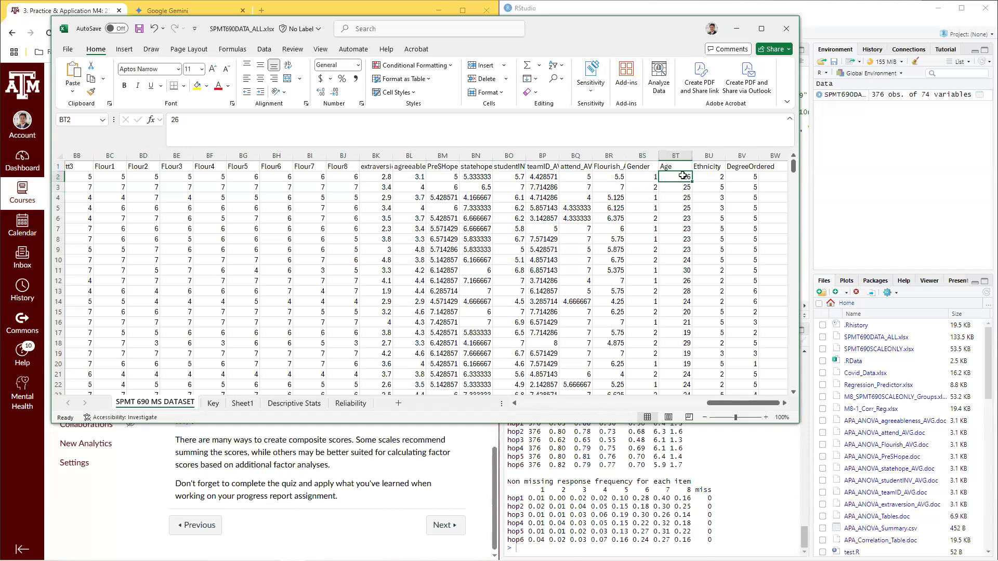
Look up the coding of Ethnicity and DegreeOrdered on the Key sheet
{"action": "left_click", "coordinate": [214, 404]}
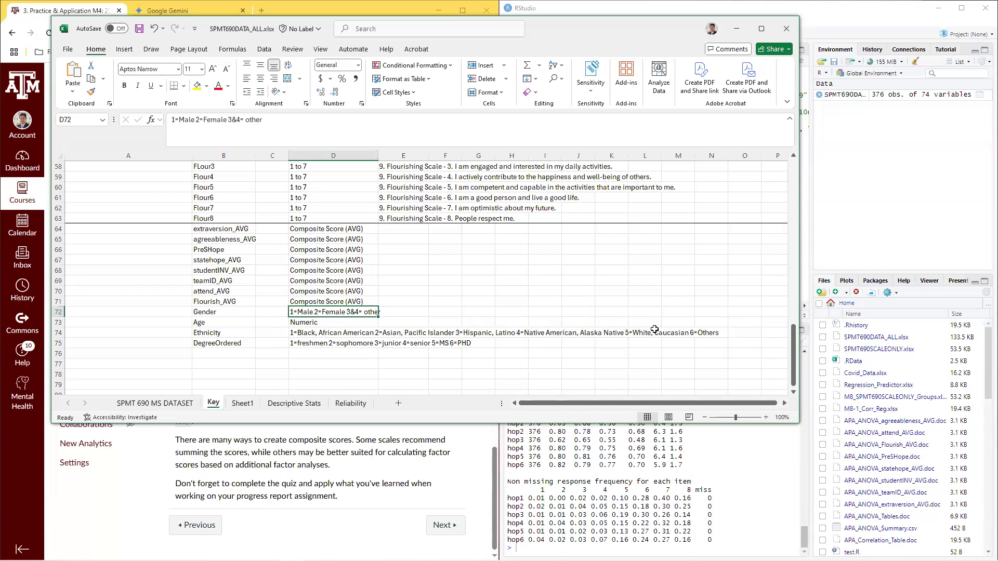
{"action": "left_click", "coordinate": [210, 343]}
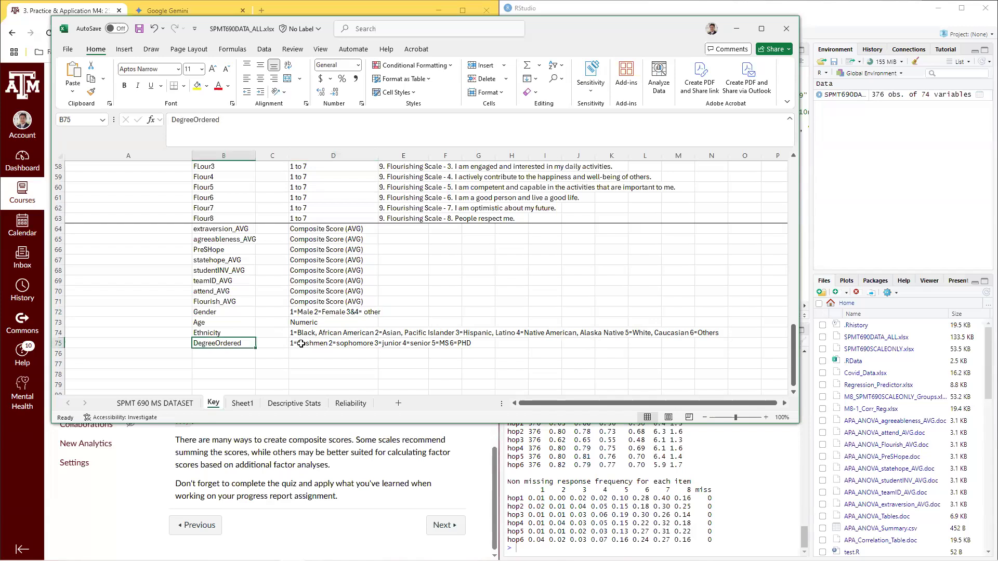
{"action": "left_click", "coordinate": [301, 343]}
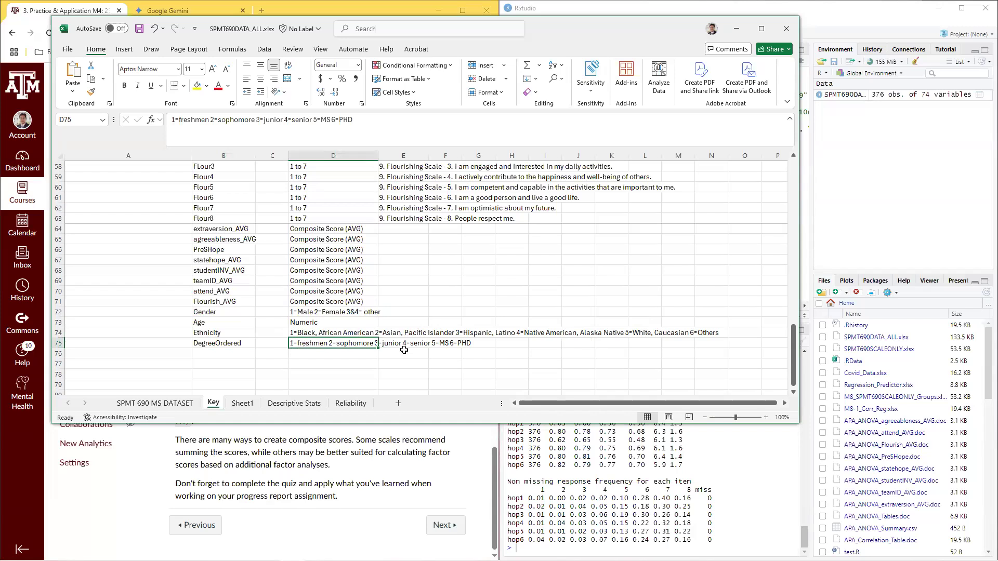
Return to the start of the SPMT 690 MS DATASET sheet and select the first respondent's row from ID through per20
{"action": "left_click", "coordinate": [165, 406]}
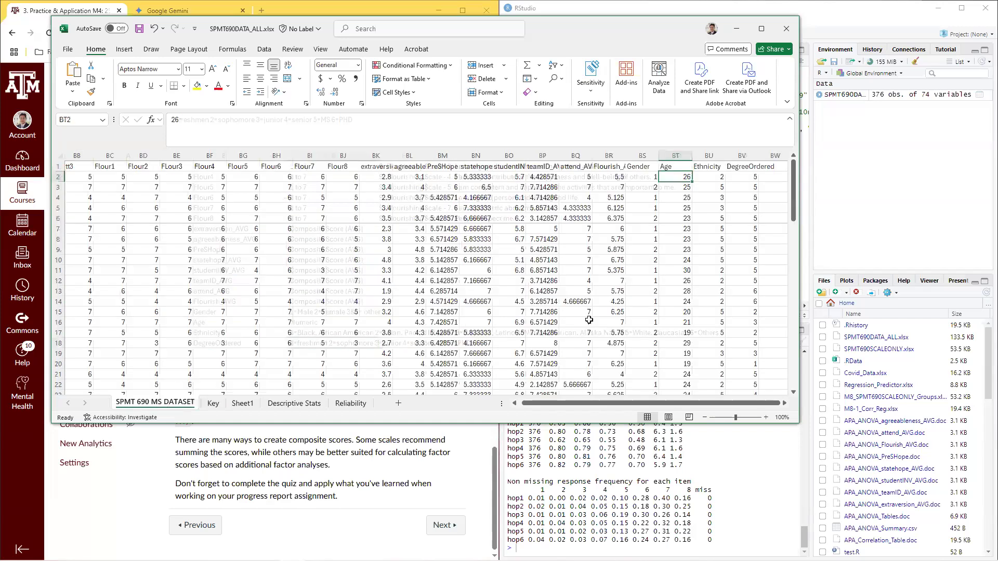
{"action": "left_click_drag", "start_coordinate": [730, 402], "coordinate": [430, 399]}
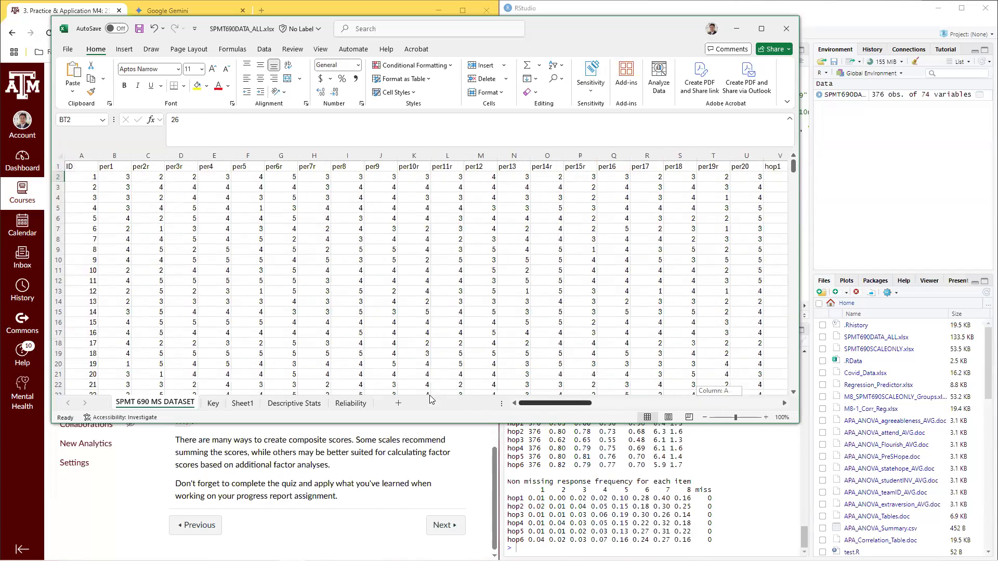
{"action": "left_click_drag", "start_coordinate": [430, 399], "coordinate": [429, 399]}
{"action": "left_click_drag", "start_coordinate": [74, 176], "coordinate": [751, 179]}
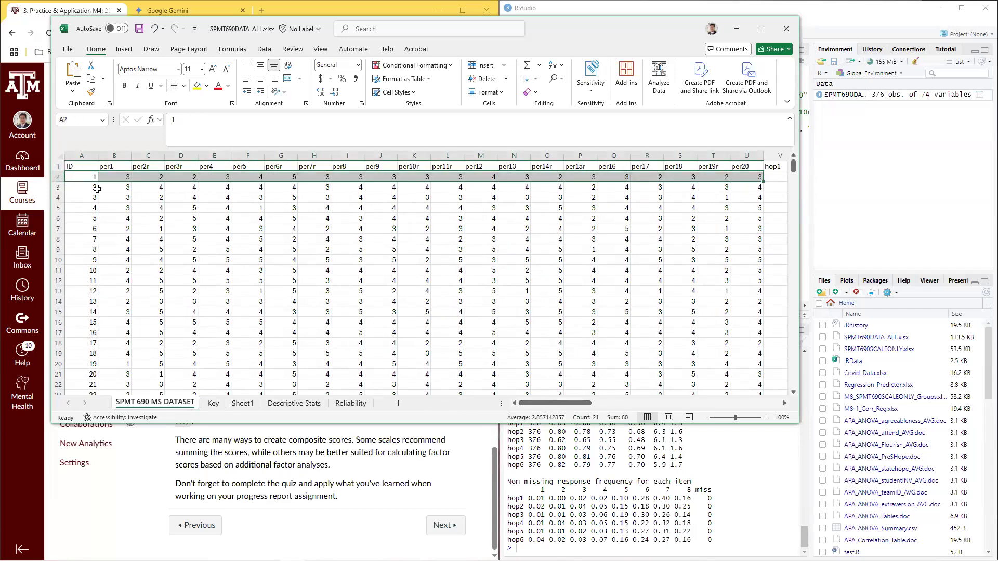
Inspect the dataset's columns by selecting ID in A1:A19, per1 in B1:B20, and a block of neighbouring item columns
{"action": "left_click_drag", "start_coordinate": [93, 166], "coordinate": [70, 375]}
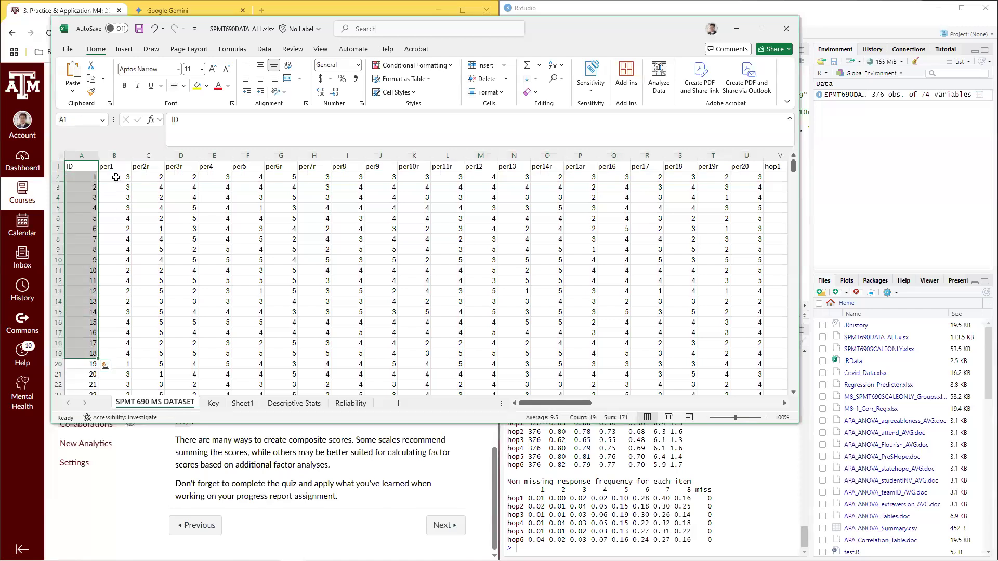
{"action": "left_click_drag", "start_coordinate": [115, 166], "coordinate": [119, 365]}
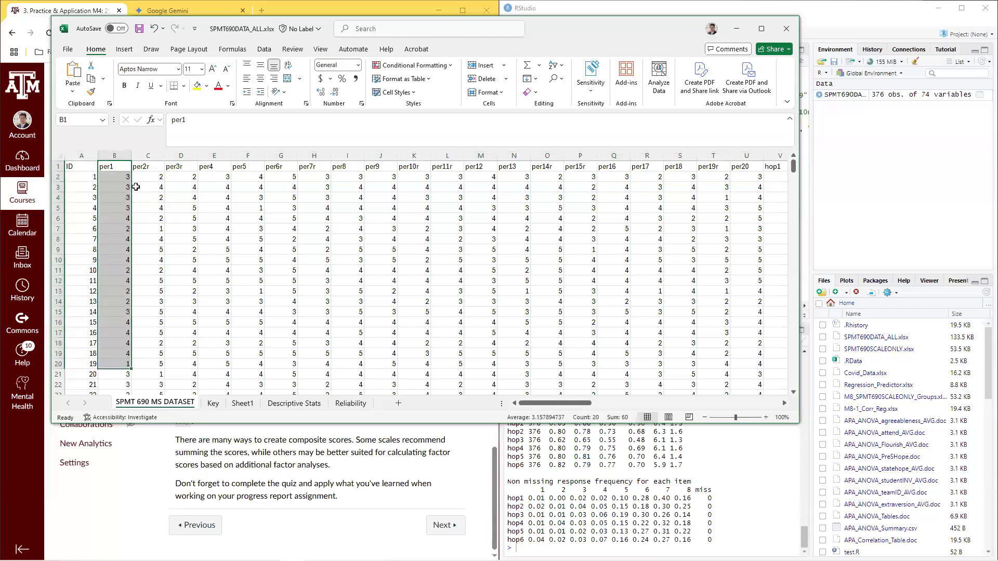
{"action": "left_click_drag", "start_coordinate": [118, 164], "coordinate": [563, 231]}
Examine the first respondent's composite scores from Flourish back to PreSHope at the end of the dataset, and minimize the workbook
{"action": "left_click_drag", "start_coordinate": [568, 404], "coordinate": [762, 382]}
{"action": "left_click", "coordinate": [602, 175]}
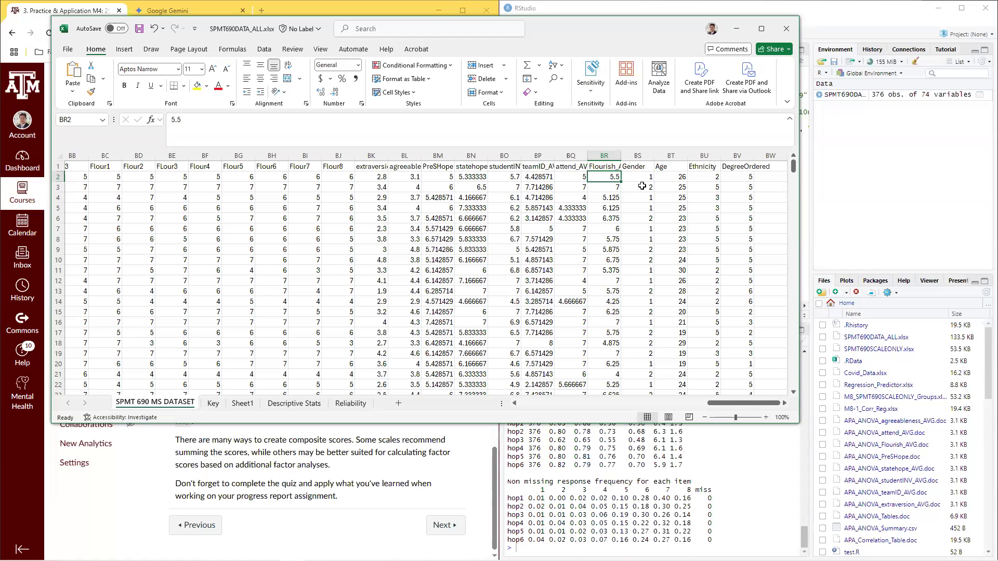
{"action": "left_click_drag", "start_coordinate": [602, 176], "coordinate": [493, 179]}
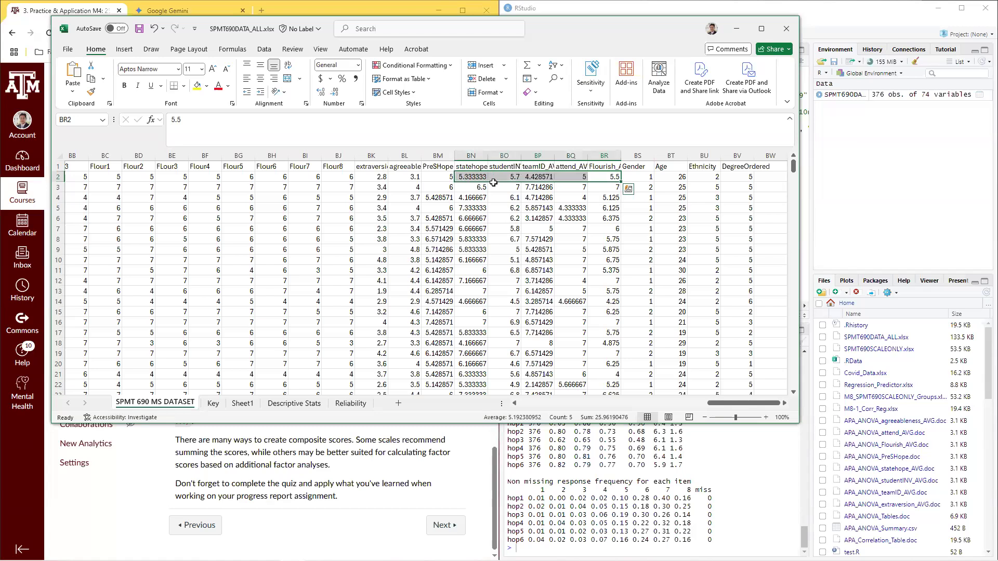
{"action": "left_click", "coordinate": [439, 179]}
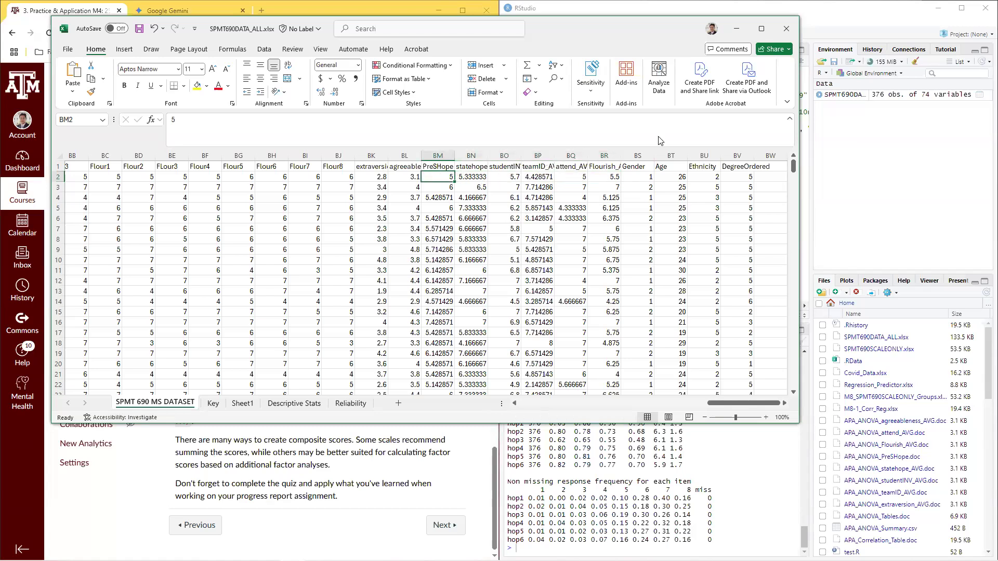
{"action": "left_click", "coordinate": [746, 29]}
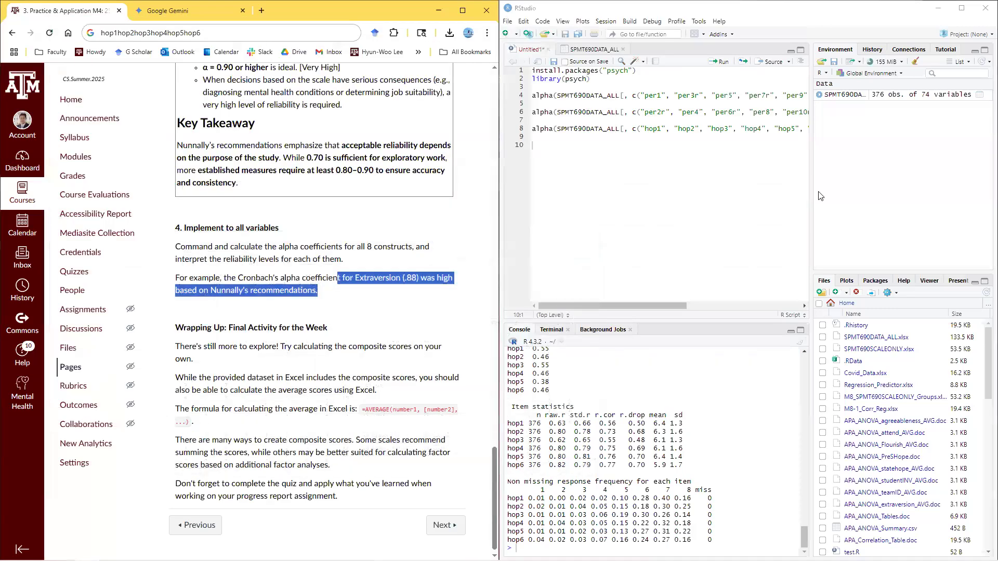